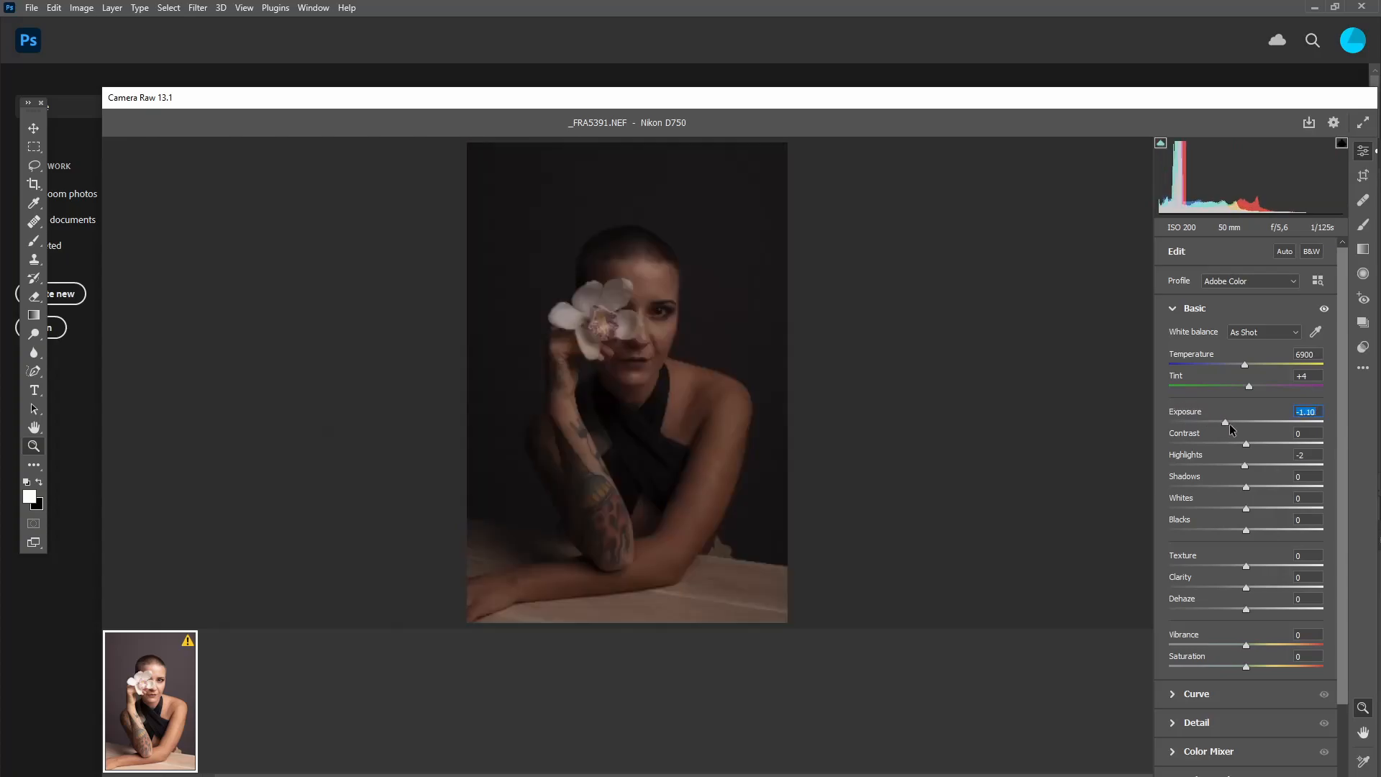
# Step: Lower the Highlights of the raw portrait to -37
pyautogui.click(662, 302)
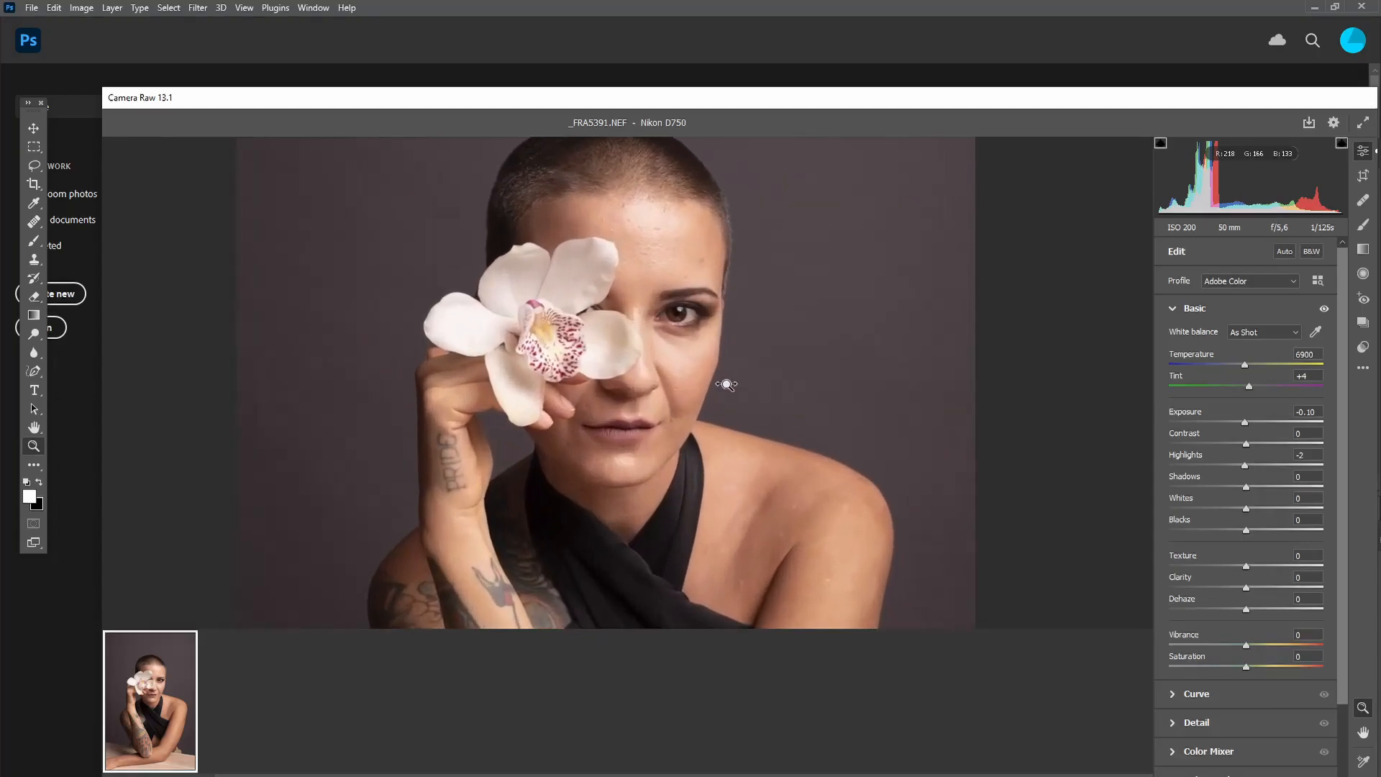
pyautogui.click(725, 382)
pyautogui.click(788, 381)
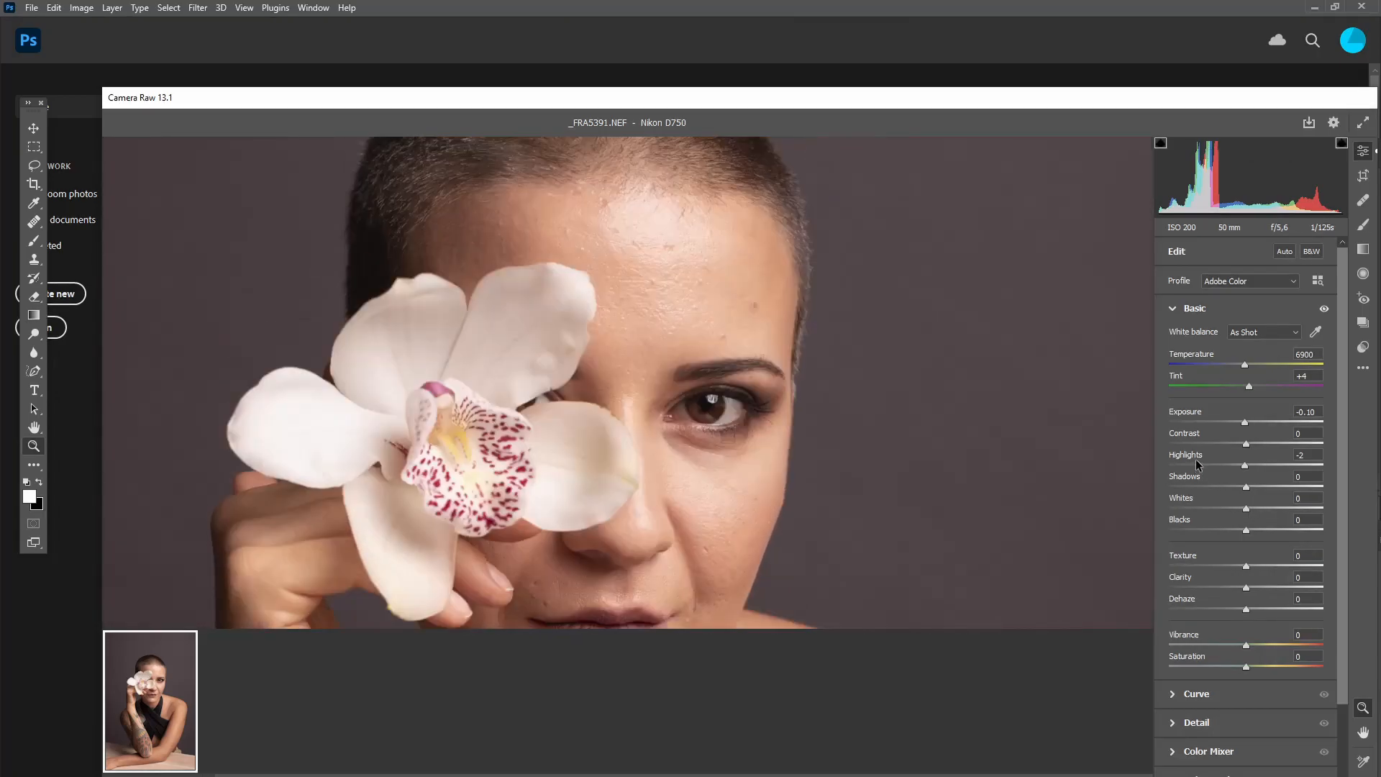
pyautogui.moveTo(1210, 465); pyautogui.dragTo(1219, 464)
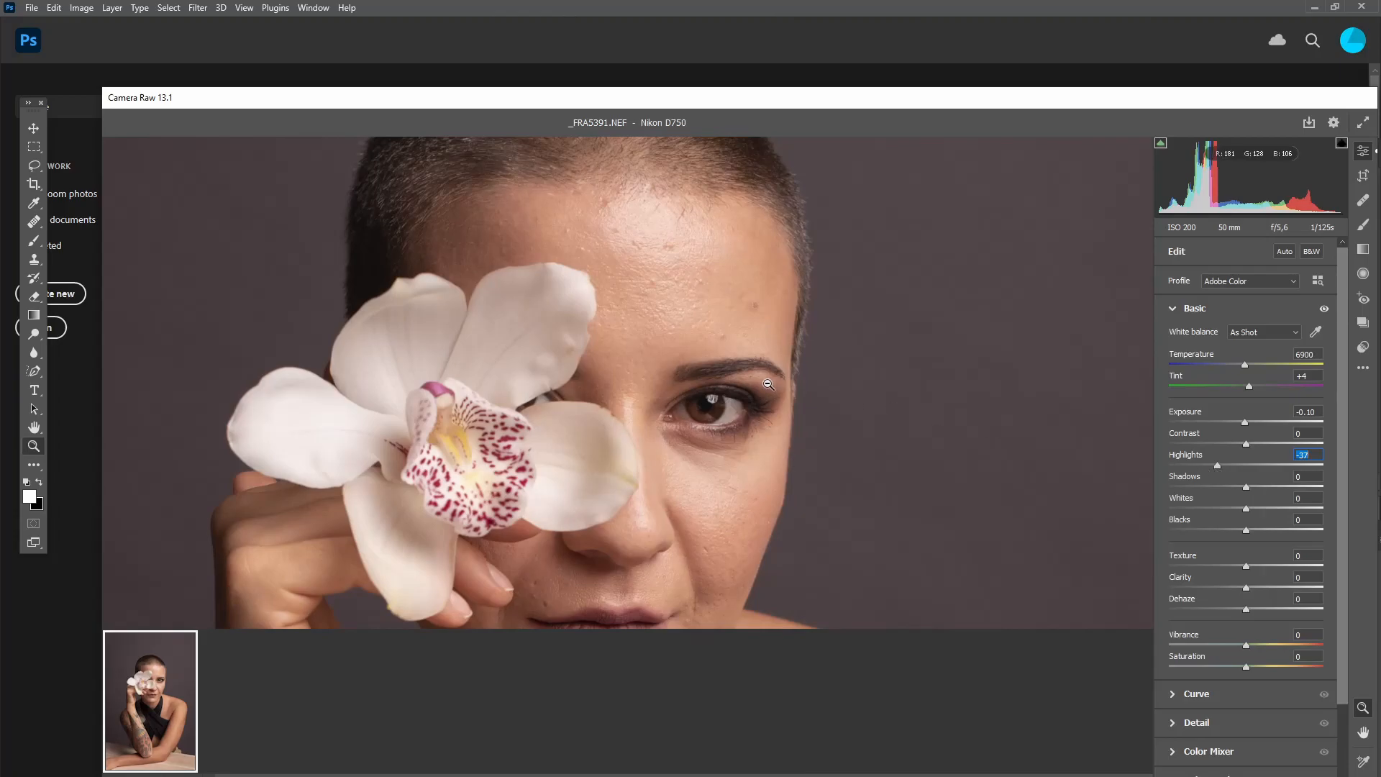
# Step: Check the skin and arms at close range, then open the adjusted raw portrait for layered editing
pyautogui.scroll(-8, 761, 487)
pyautogui.scroll(3, 761, 485)
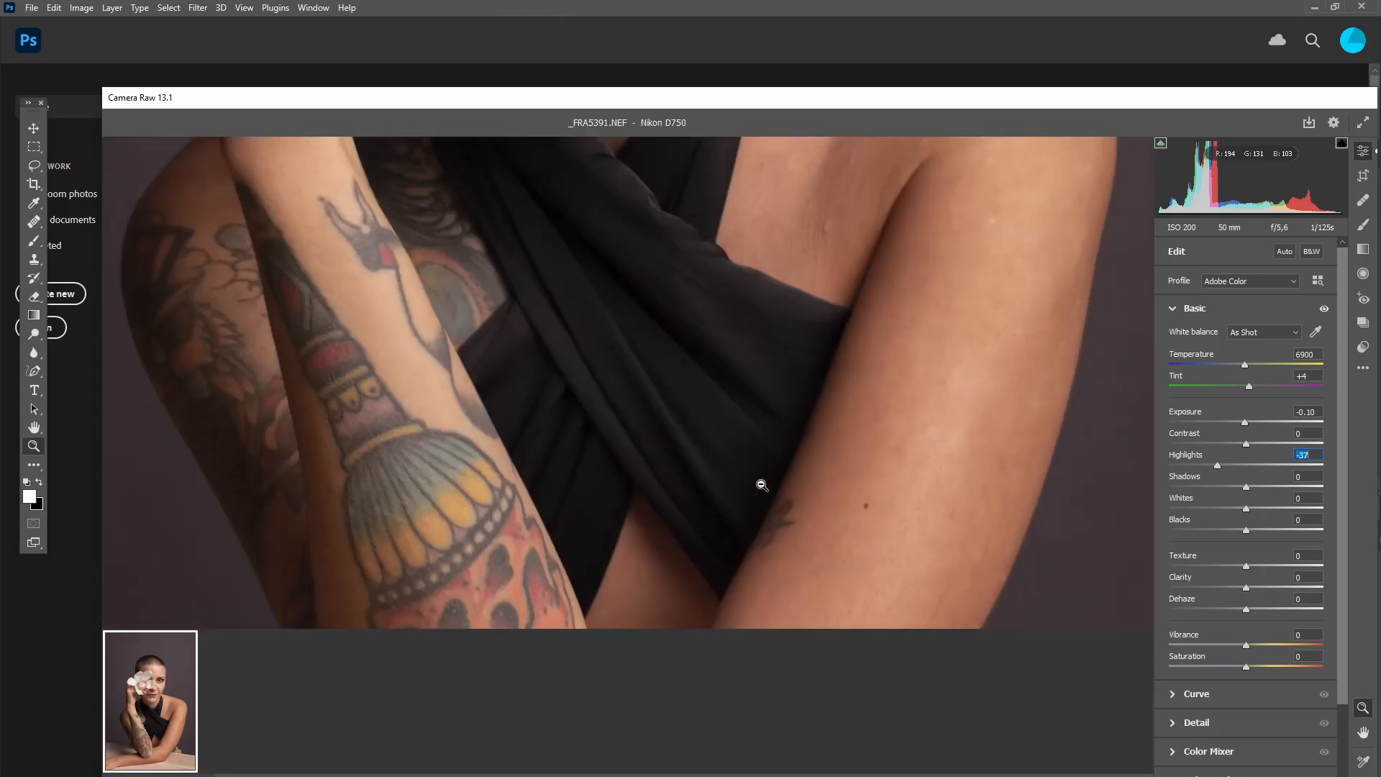
pyautogui.scroll(3, 761, 486)
pyautogui.keyDown('alt'); pyautogui.click(785, 395); pyautogui.keyUp('alt')
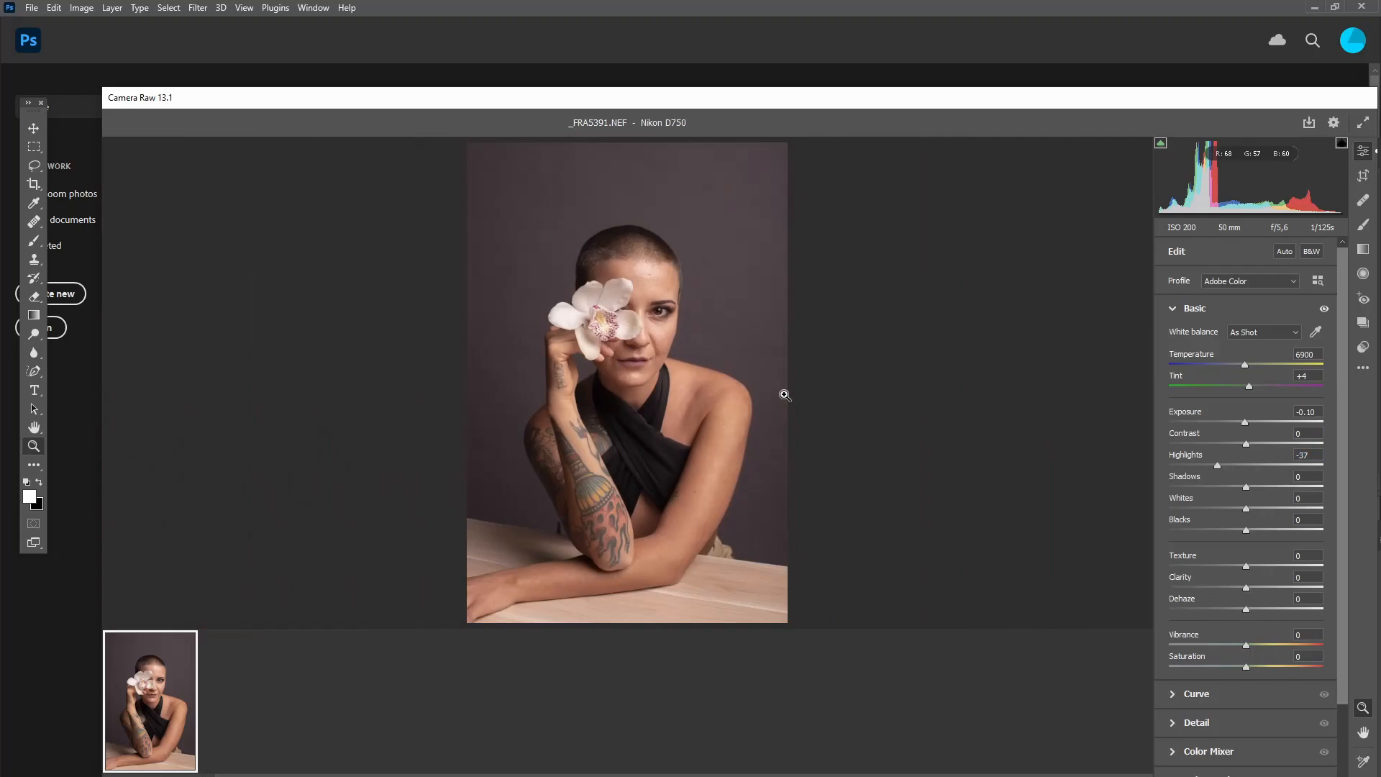
pyautogui.press('Return')
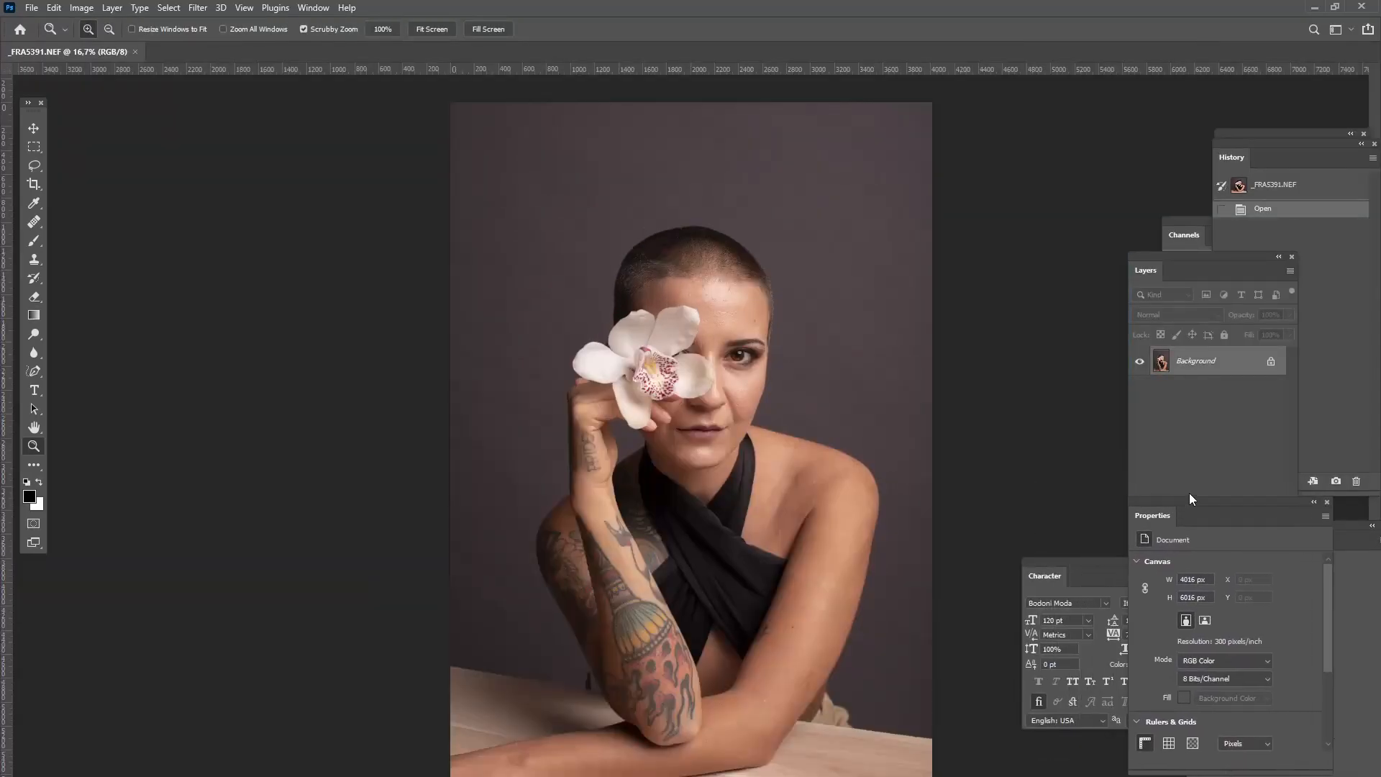
# Step: Add an empty layer above the Background and set the Healing Brush size to 22 px
pyautogui.click(1326, 501)
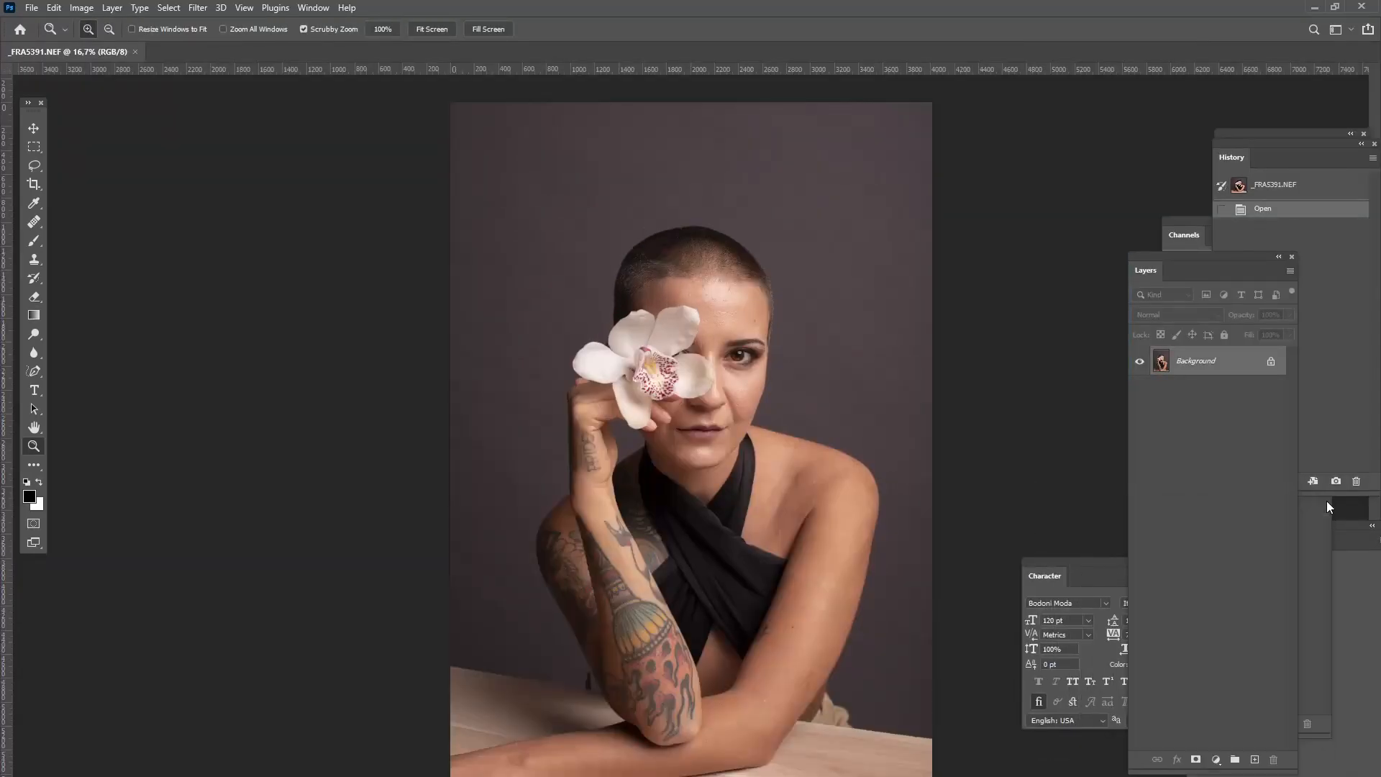
pyautogui.click(1254, 761)
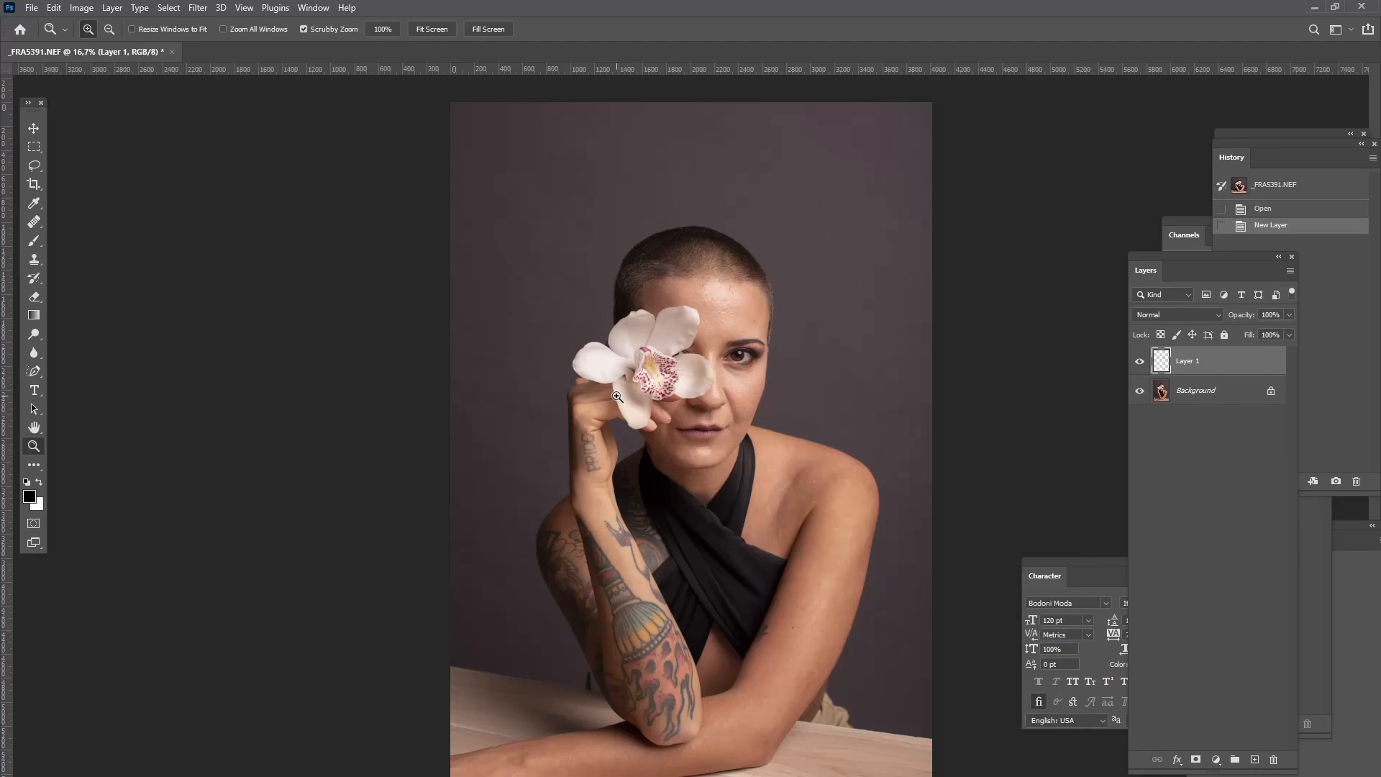
pyautogui.moveTo(727, 290); pyautogui.dragTo(845, 377)
pyautogui.click(34, 223)
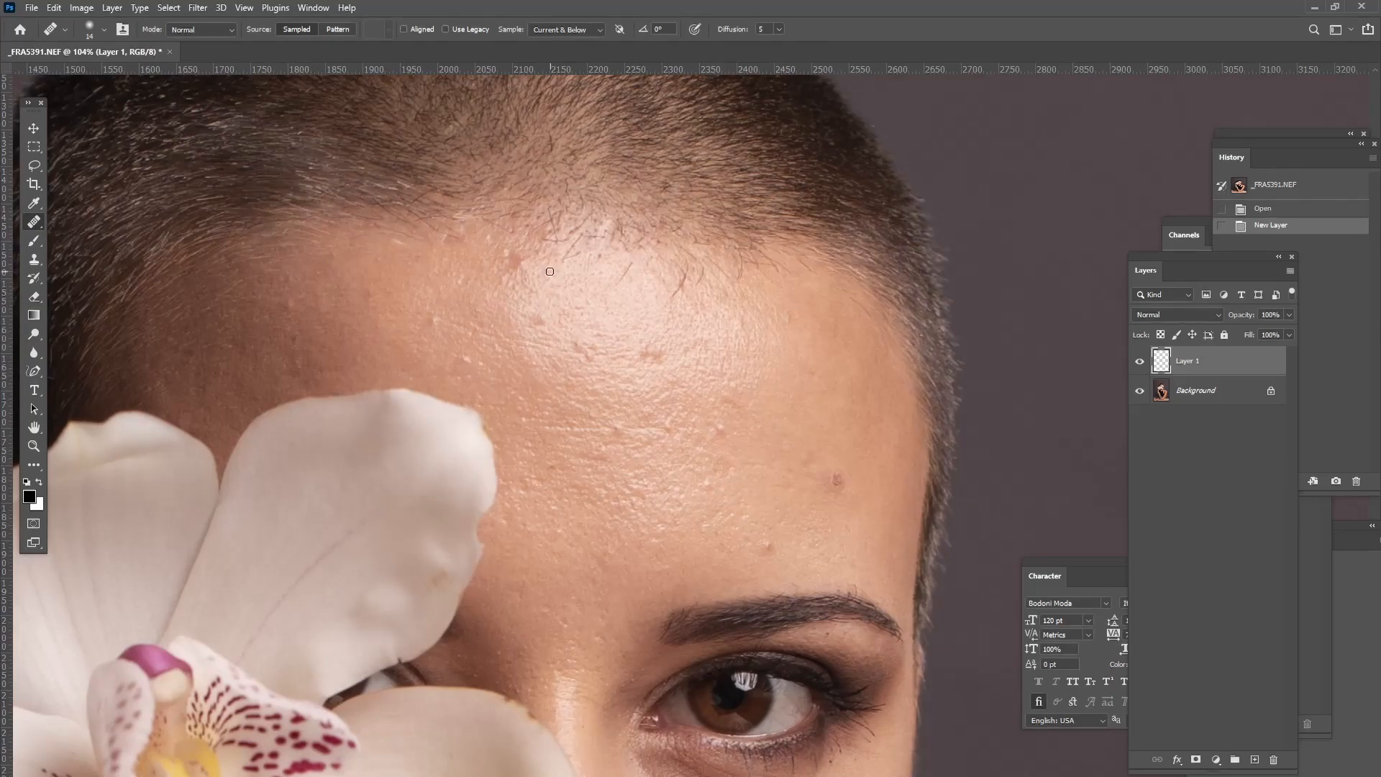
pyautogui.click(90, 29)
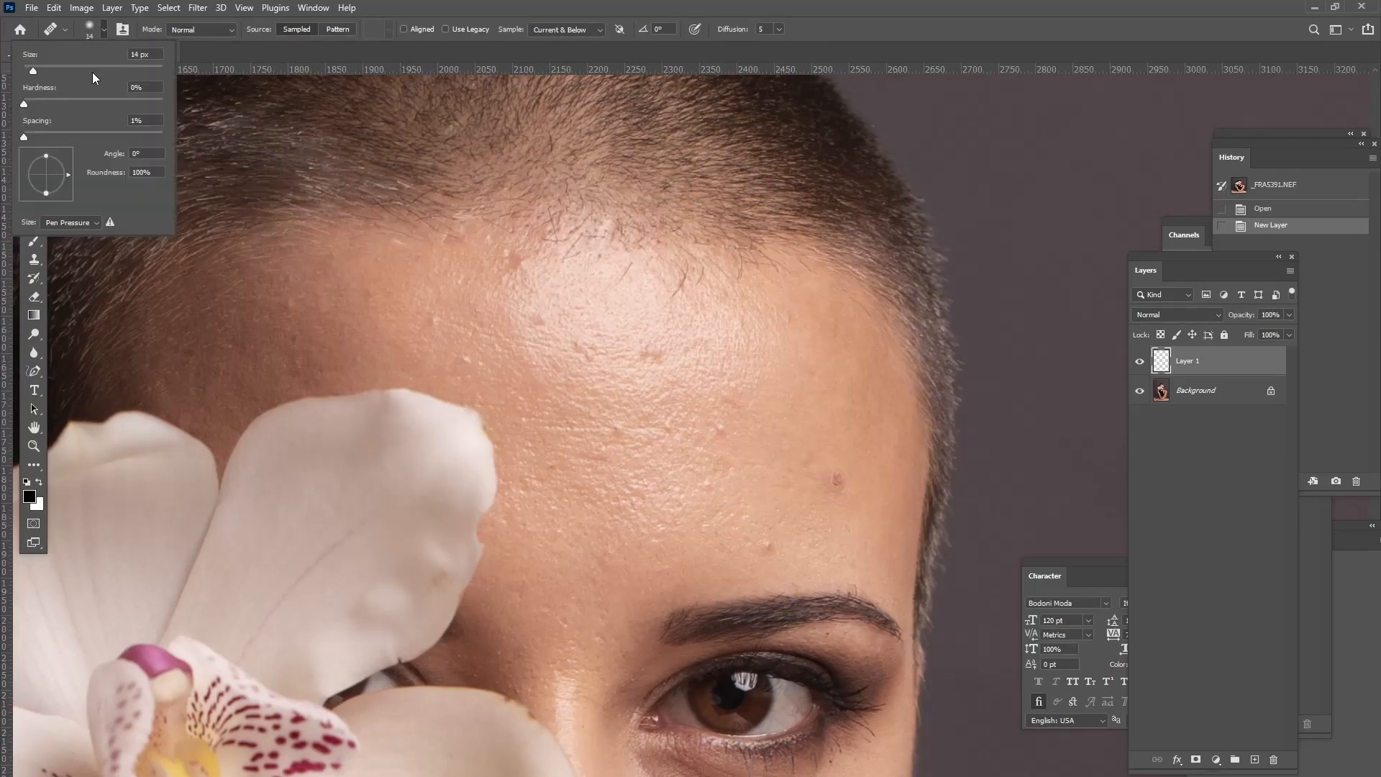
pyautogui.moveTo(35, 69); pyautogui.dragTo(41, 70)
pyautogui.click(546, 42)
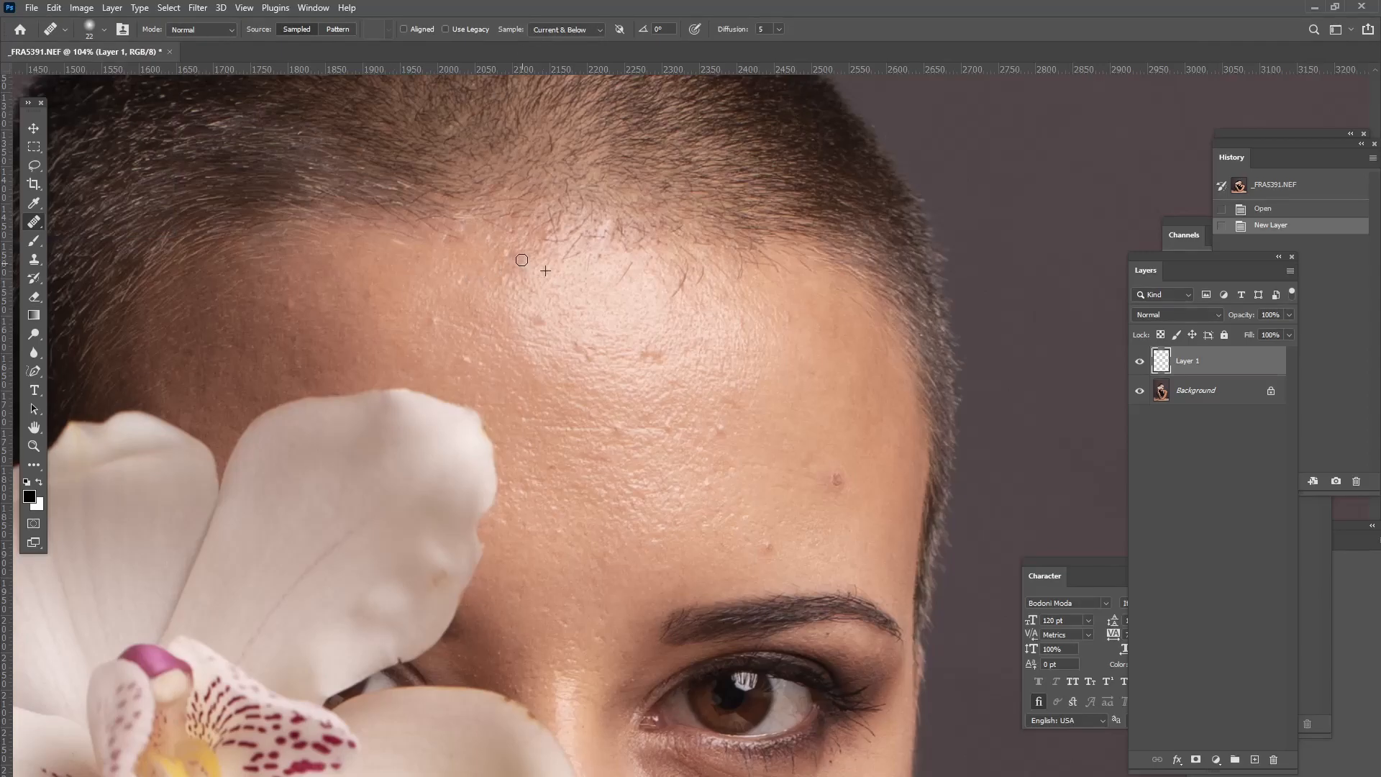
# Step: Heal the blemishes on the upper and central forehead on Layer 1 with the Healing Brush
pyautogui.click(504, 267)
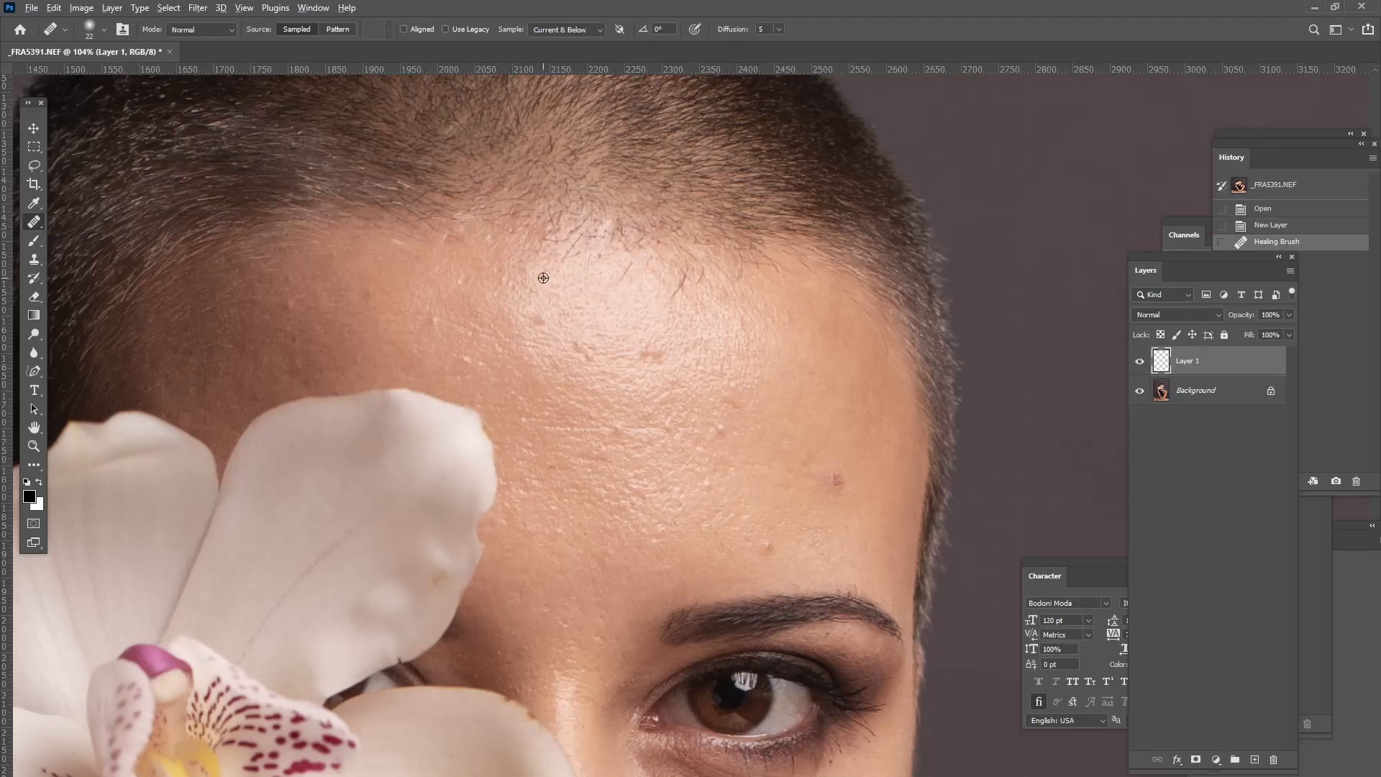
pyautogui.click(500, 269)
pyautogui.click(537, 323)
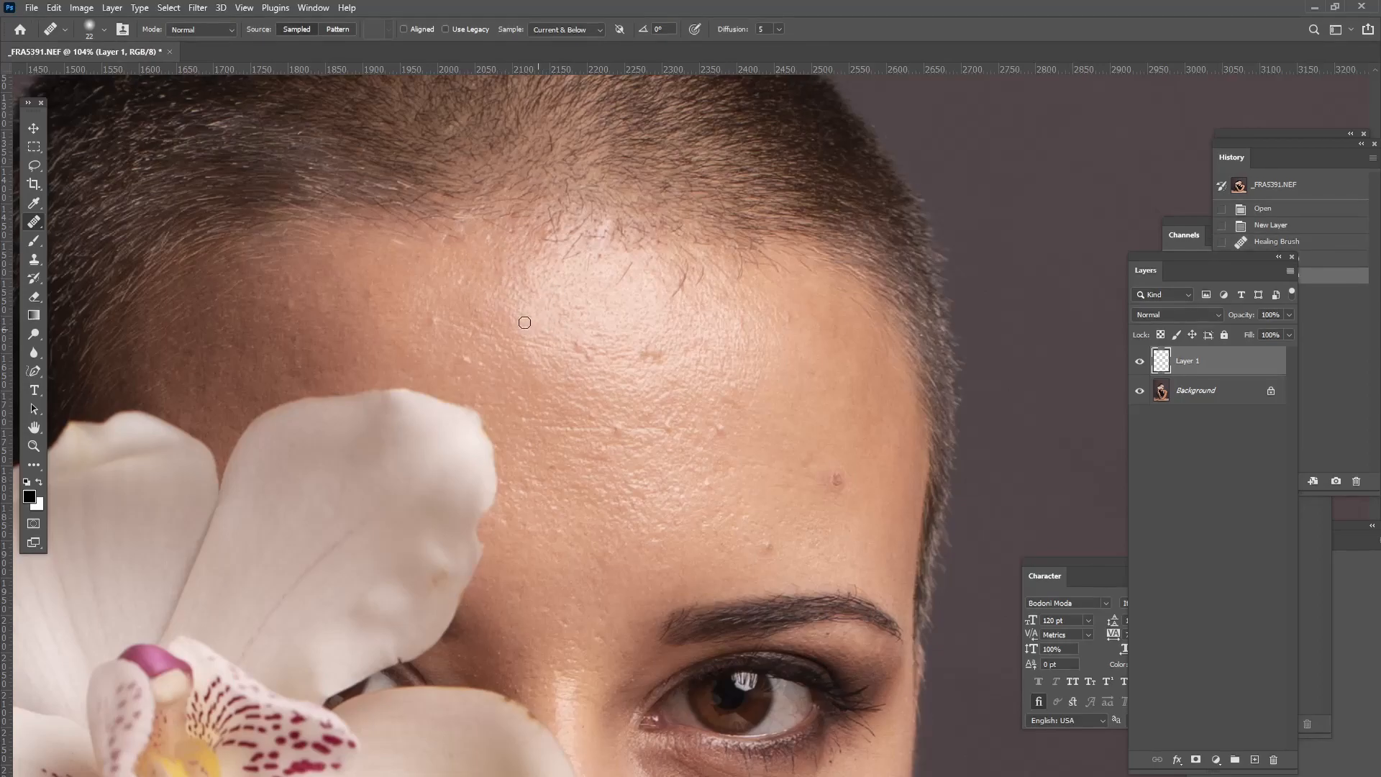
pyautogui.click(525, 321)
pyautogui.click(602, 345)
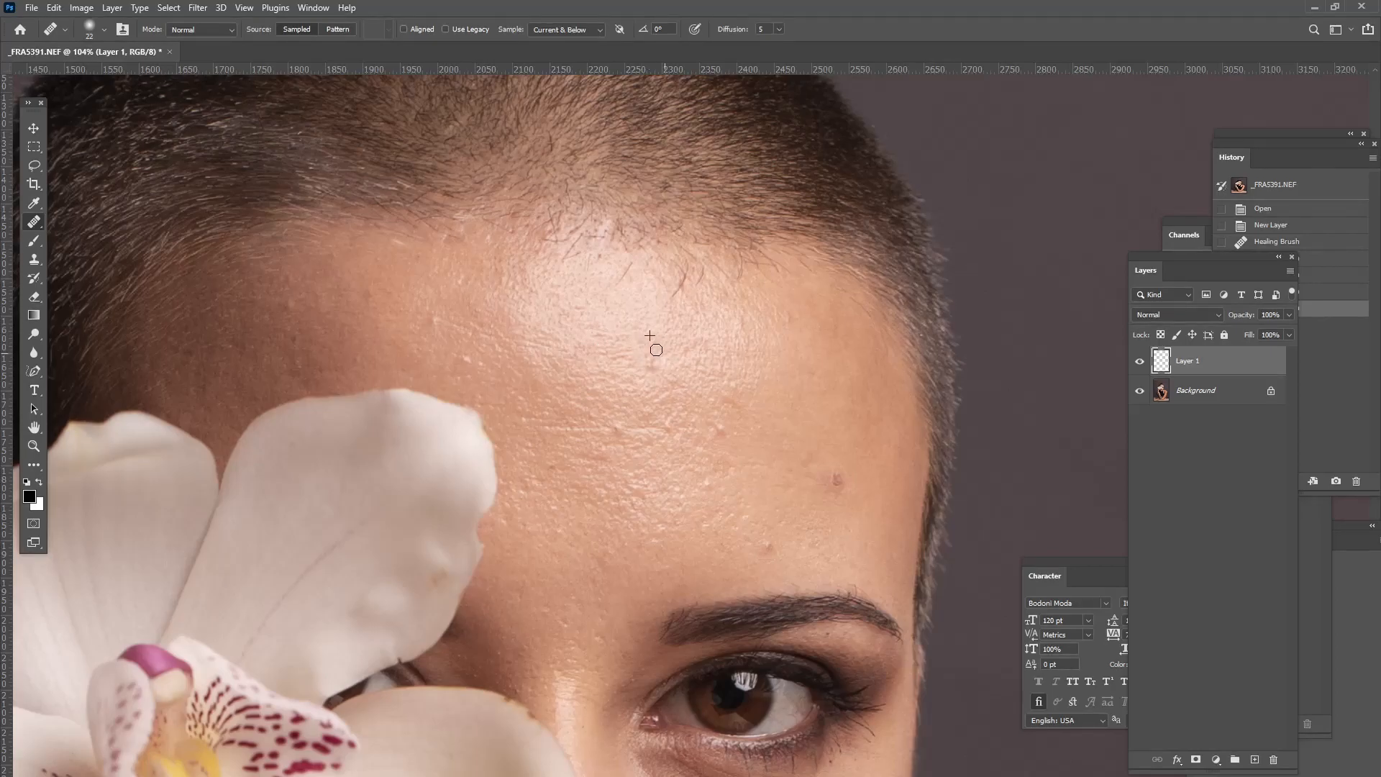
pyautogui.click(651, 343)
pyautogui.click(645, 362)
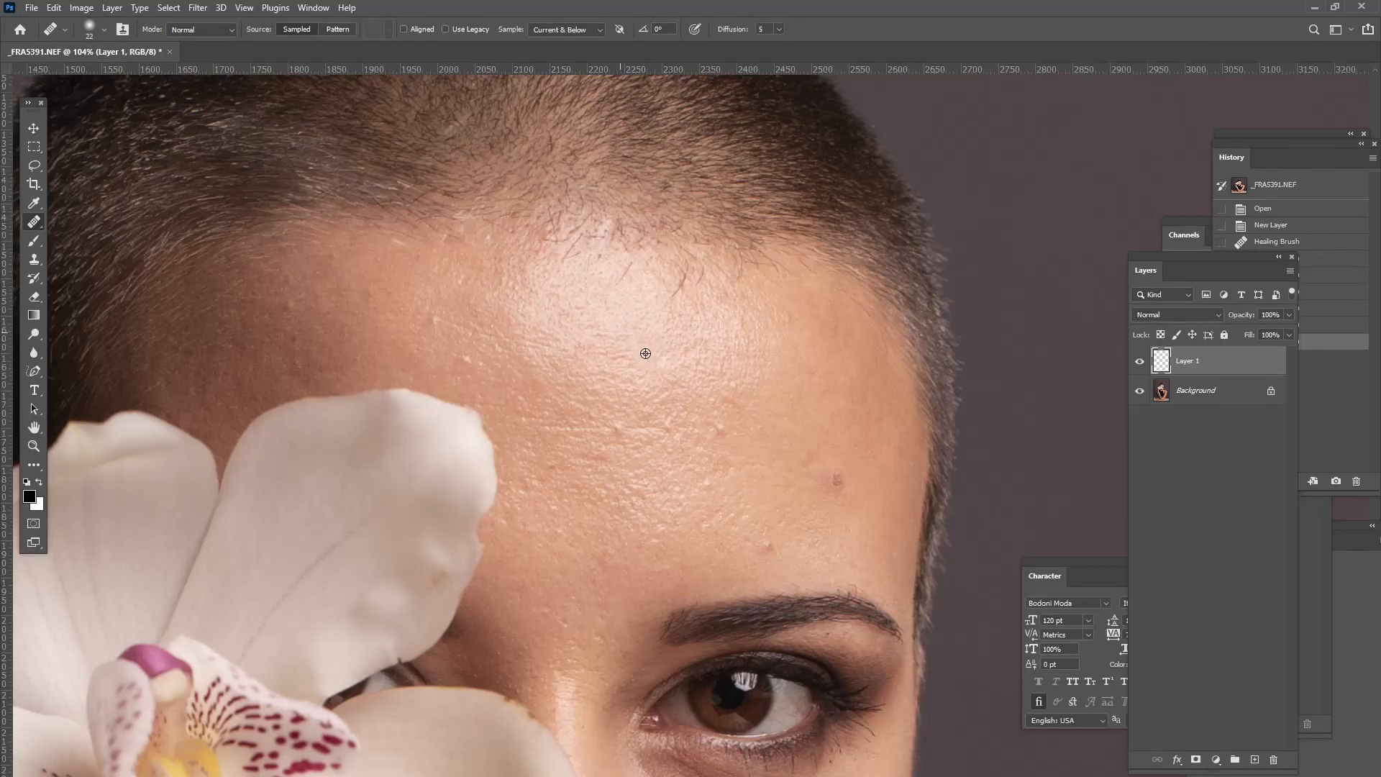
pyautogui.click(650, 356)
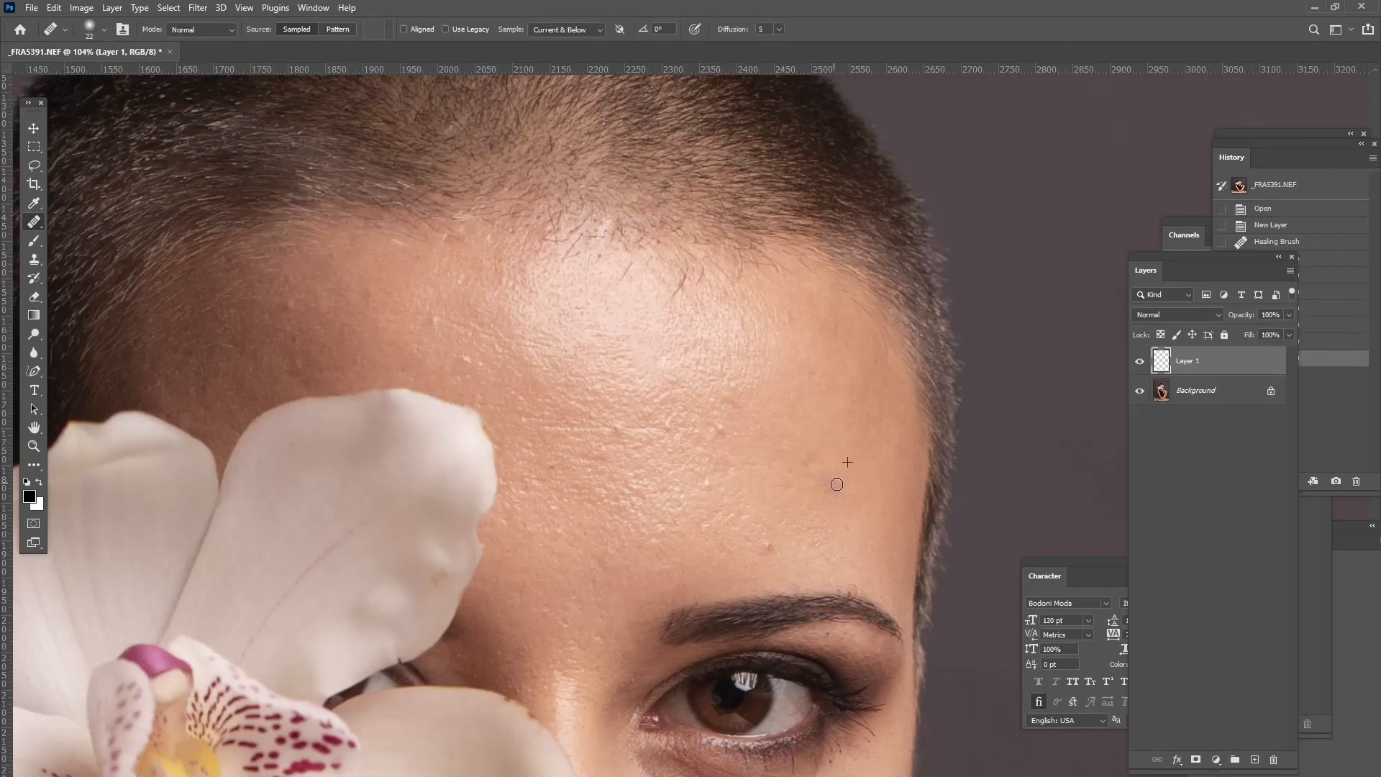
# Step: Heal the spots above the eyebrow, across the mid-forehead and on the forehead above the flower petal
pyautogui.click(834, 483)
pyautogui.click(768, 545)
pyautogui.click(837, 505)
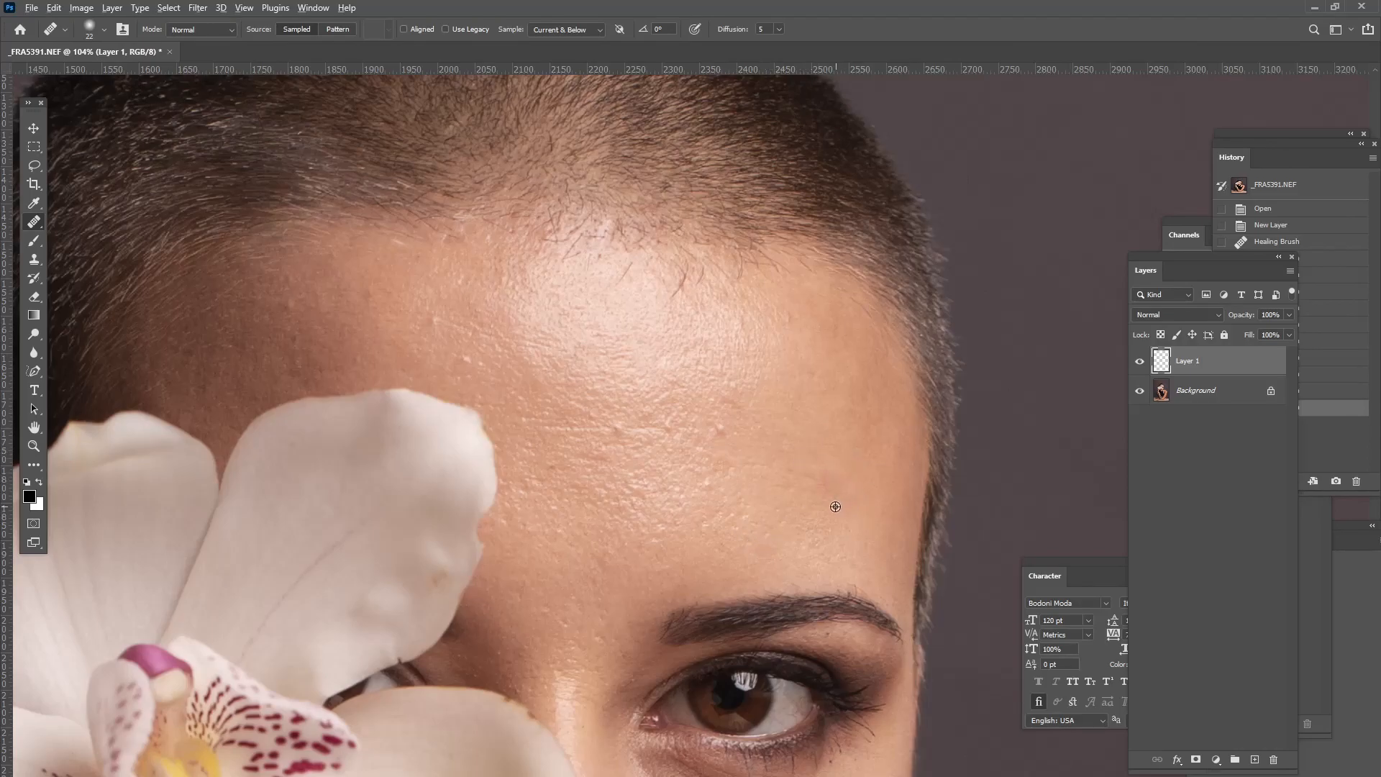
pyautogui.click(737, 423)
pyautogui.scroll(5, 729, 400)
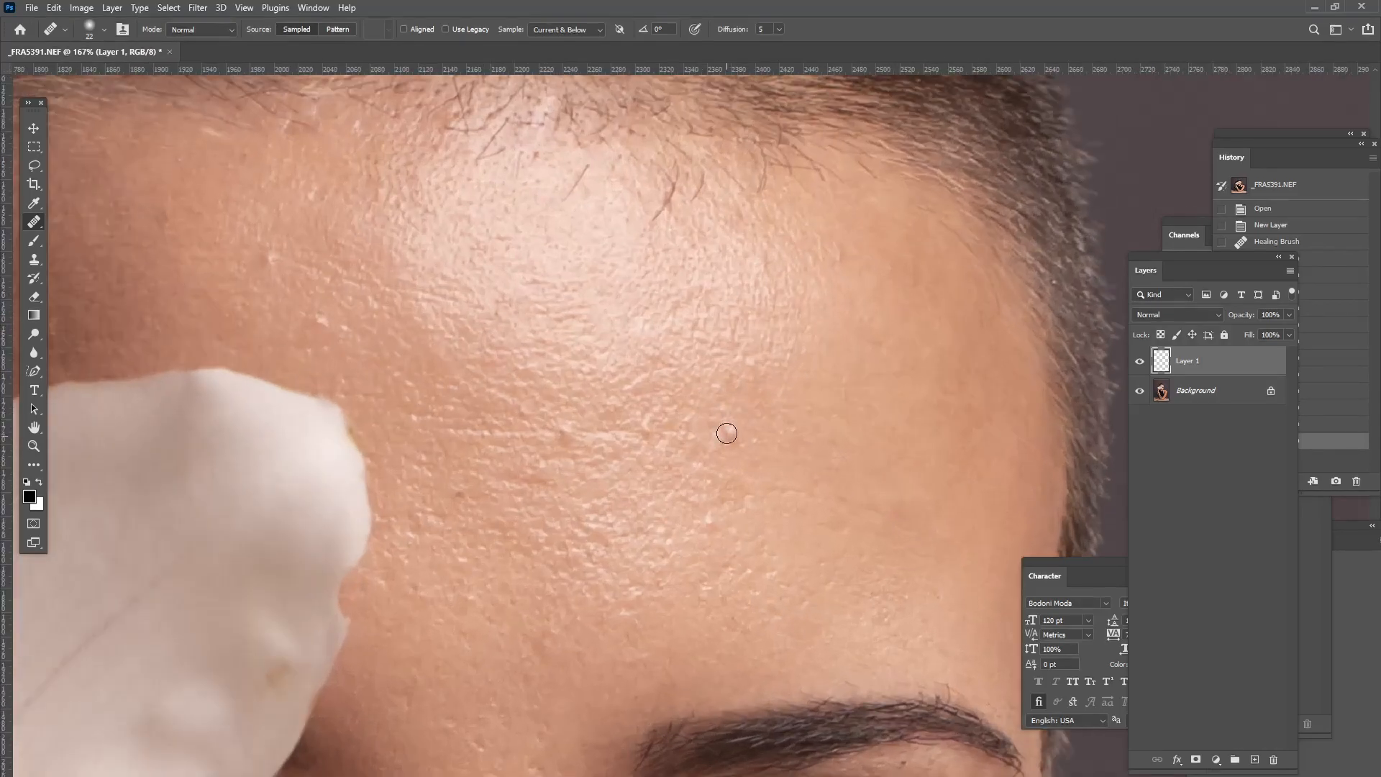
pyautogui.click(727, 432)
pyautogui.click(318, 320)
pyautogui.click(269, 263)
pyautogui.click(288, 128)
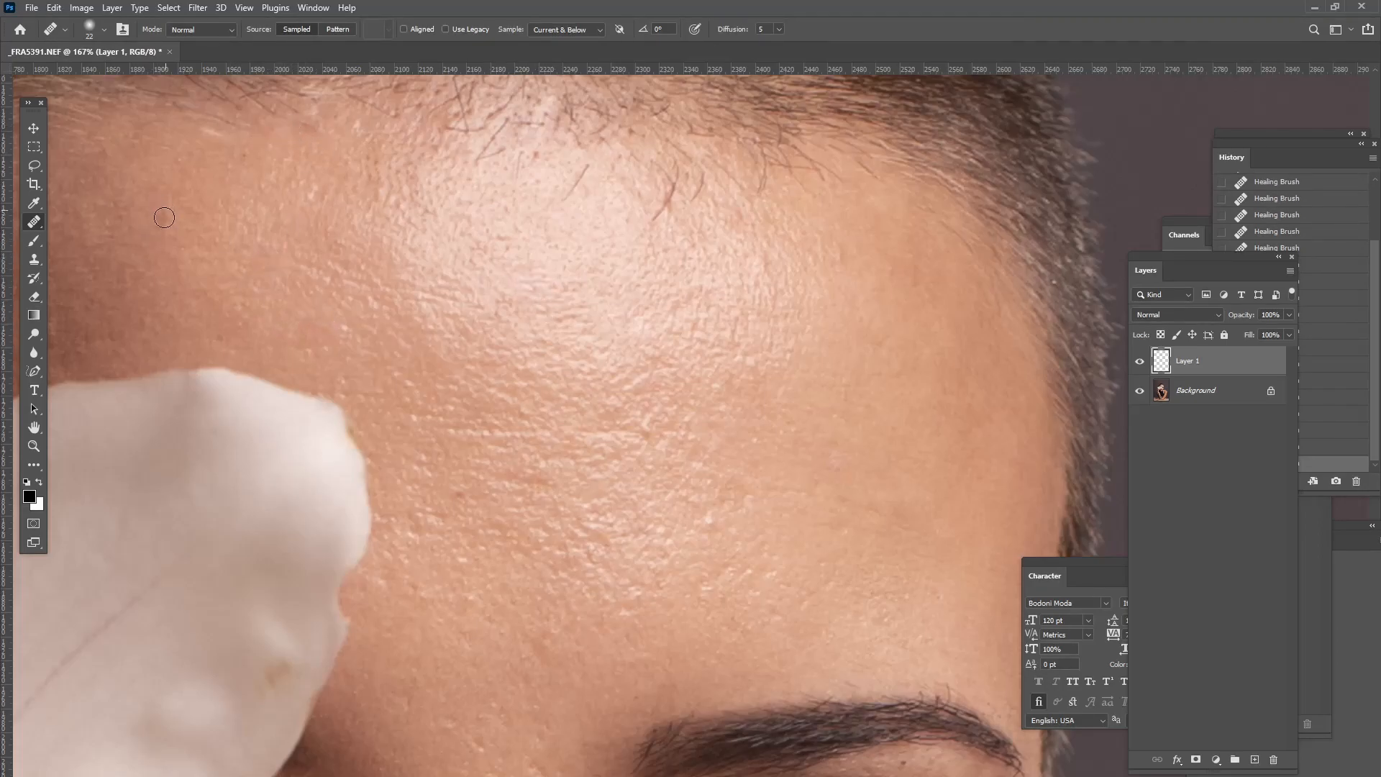
# Step: Reduce the Healing Brush to 12 px and remove the stray hairs below the hairline on the forehead
pyautogui.click(90, 28)
pyautogui.moveTo(30, 71); pyautogui.dragTo(27, 71)
pyautogui.press('Return')
pyautogui.moveTo(587, 168); pyautogui.dragTo(573, 194)
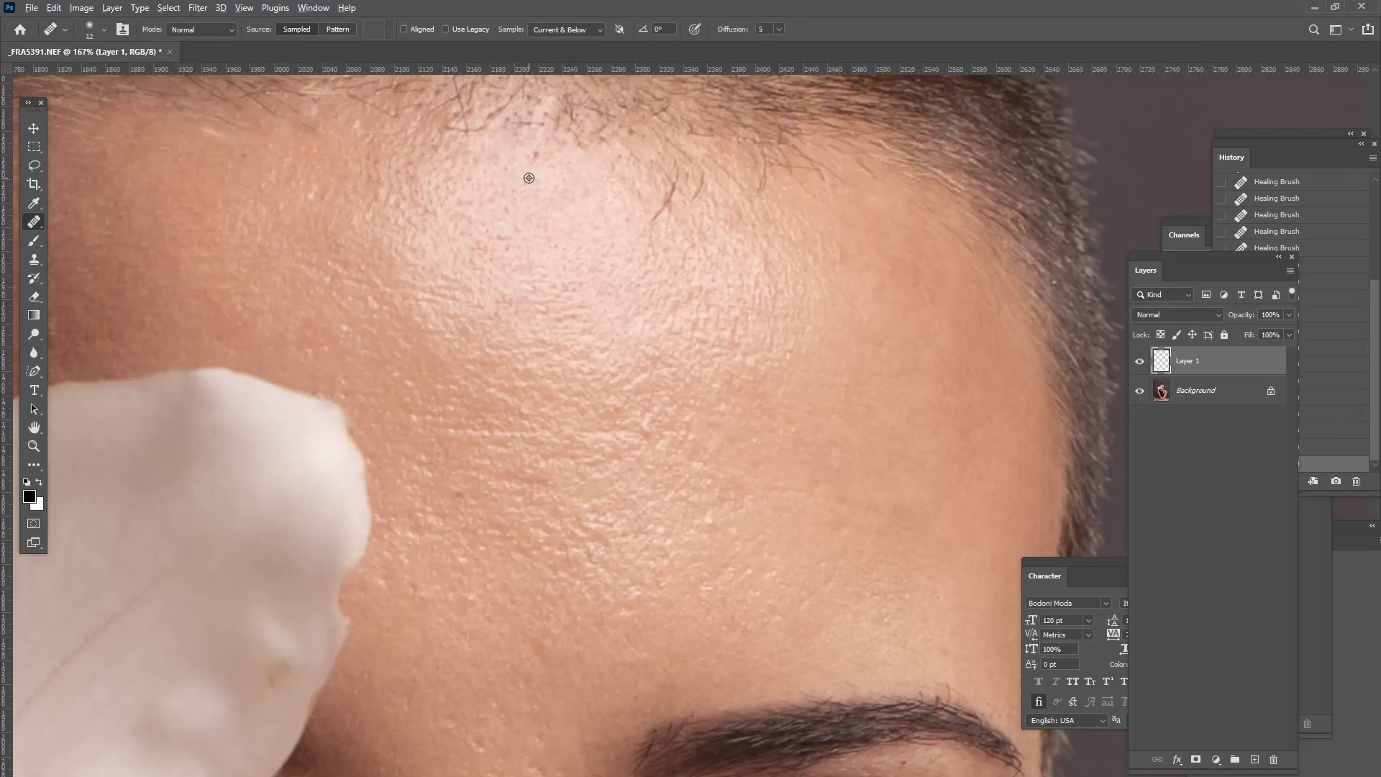
pyautogui.moveTo(672, 189); pyautogui.dragTo(652, 218)
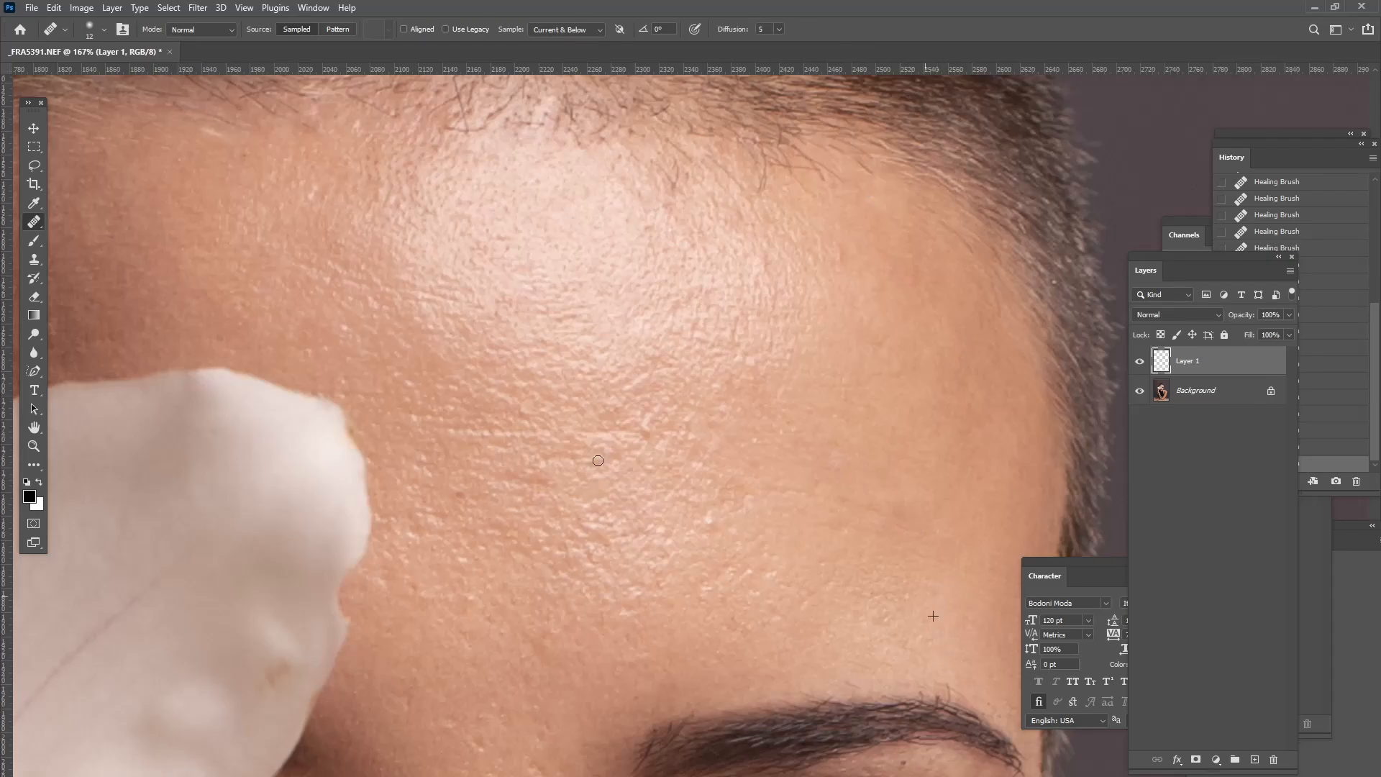
# Step: Heal the remaining small marks on the shaded side of the forehead beside the flower
pyautogui.scroll(1, 313, 203)
pyautogui.hscroll(-3, 310, 260)
pyautogui.keyDown('alt'); pyautogui.click(310, 260); pyautogui.keyUp('alt')
pyautogui.moveTo(279, 221); pyautogui.dragTo(271, 231)
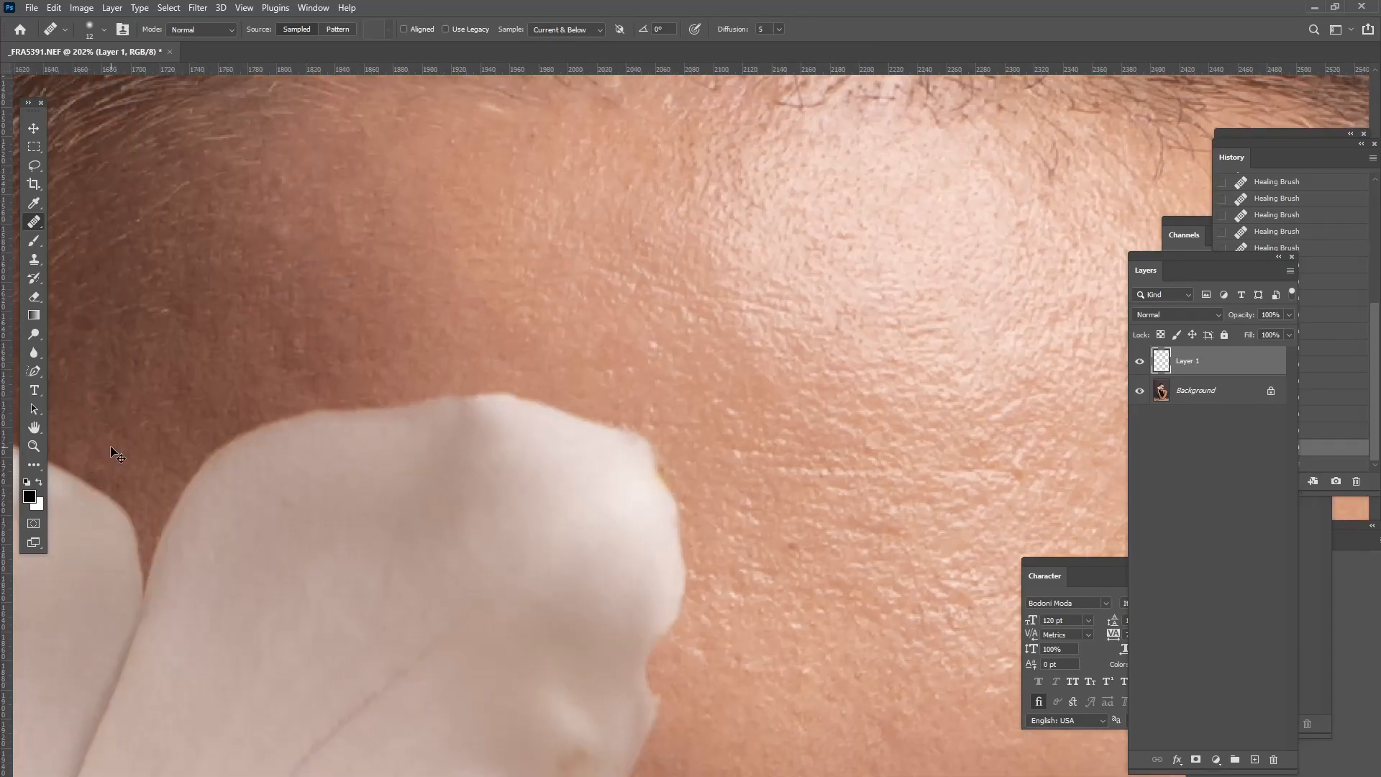
pyautogui.hscroll(-3, 285, 439)
pyautogui.moveTo(285, 439); pyautogui.dragTo(293, 461)
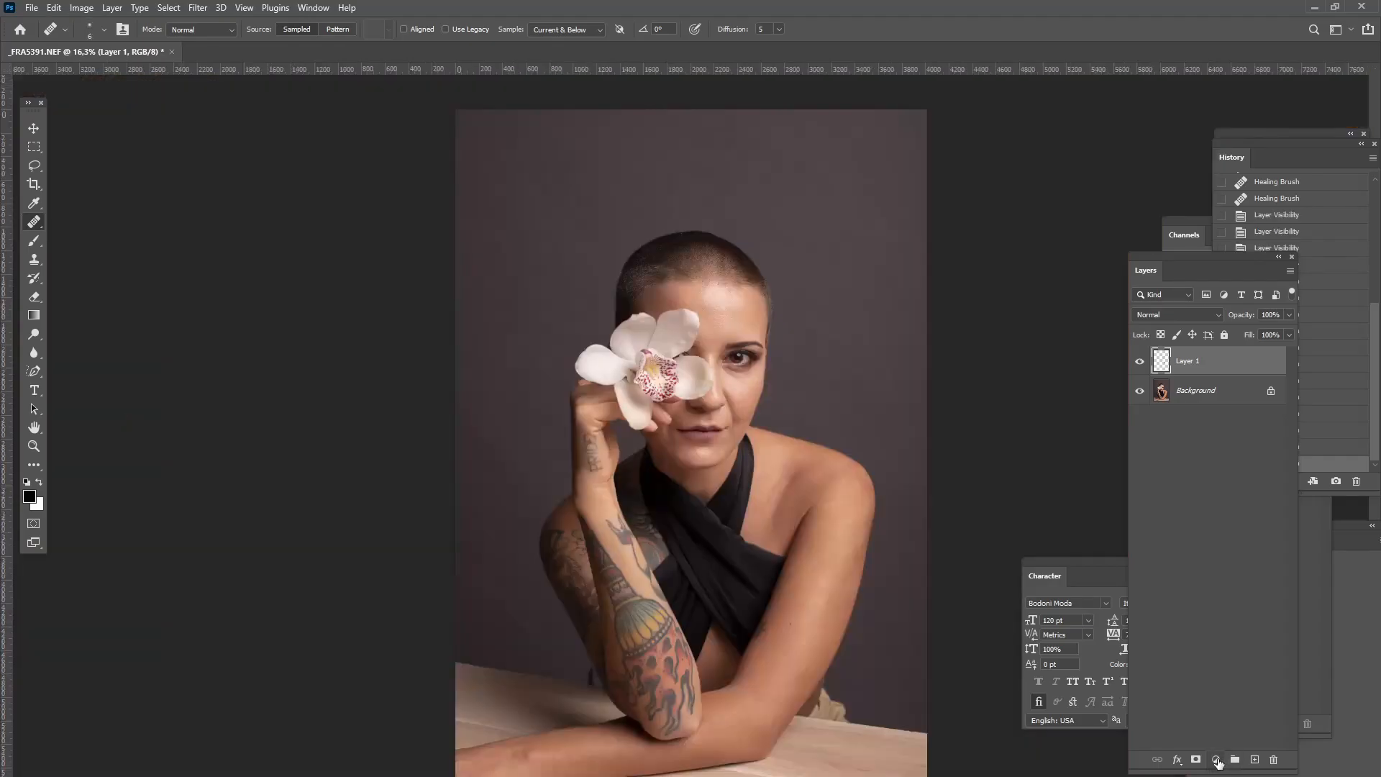
# Step: Add a Curves adjustment layer above Layer 1 and raise its midtones to brighten the image
pyautogui.click(1216, 760)
pyautogui.click(1223, 579)
pyautogui.moveTo(1244, 652); pyautogui.dragTo(1234, 649)
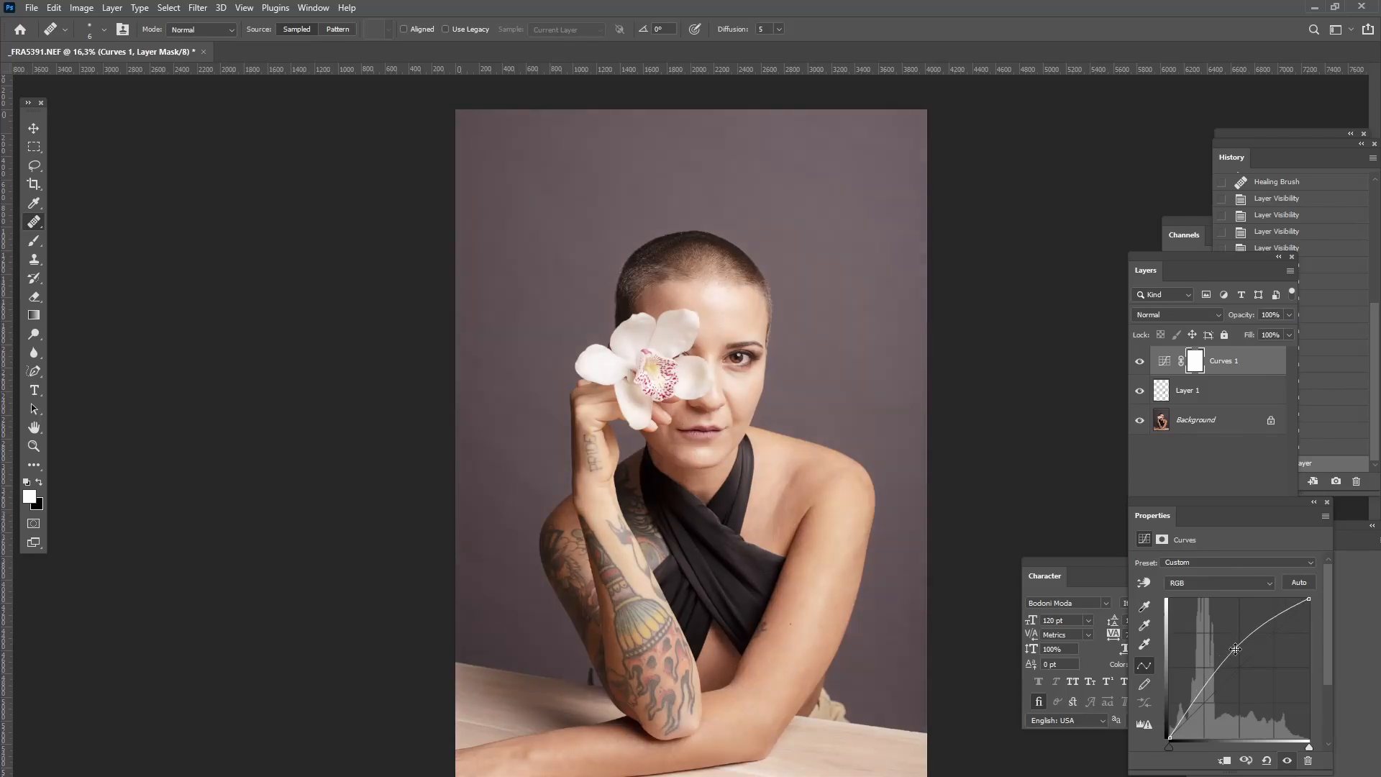
# Step: Invert the brightening Curves layer's mask to black and rename the layer "dodge"
pyautogui.hotkey('ctrl', 'i')
pyautogui.click(1230, 361)
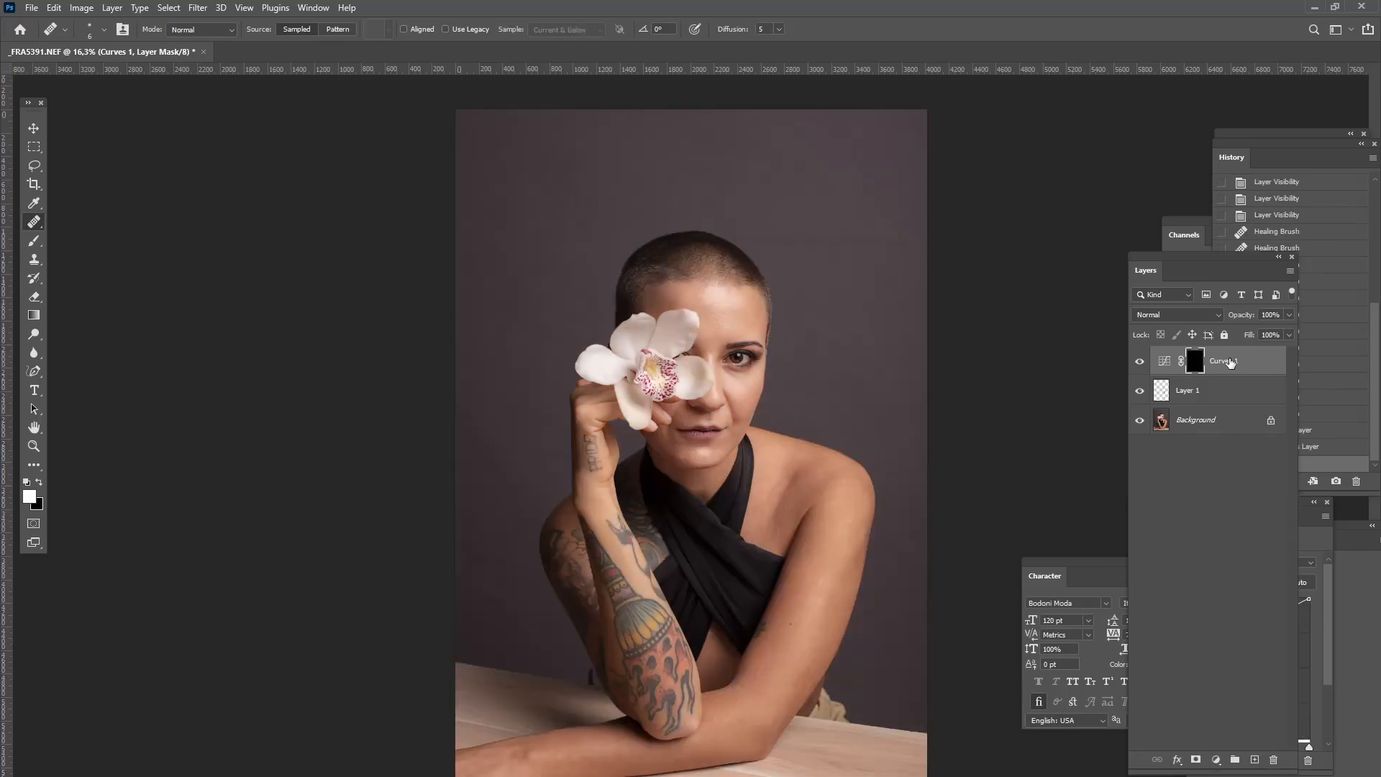
pyautogui.doubleClick(1225, 361)
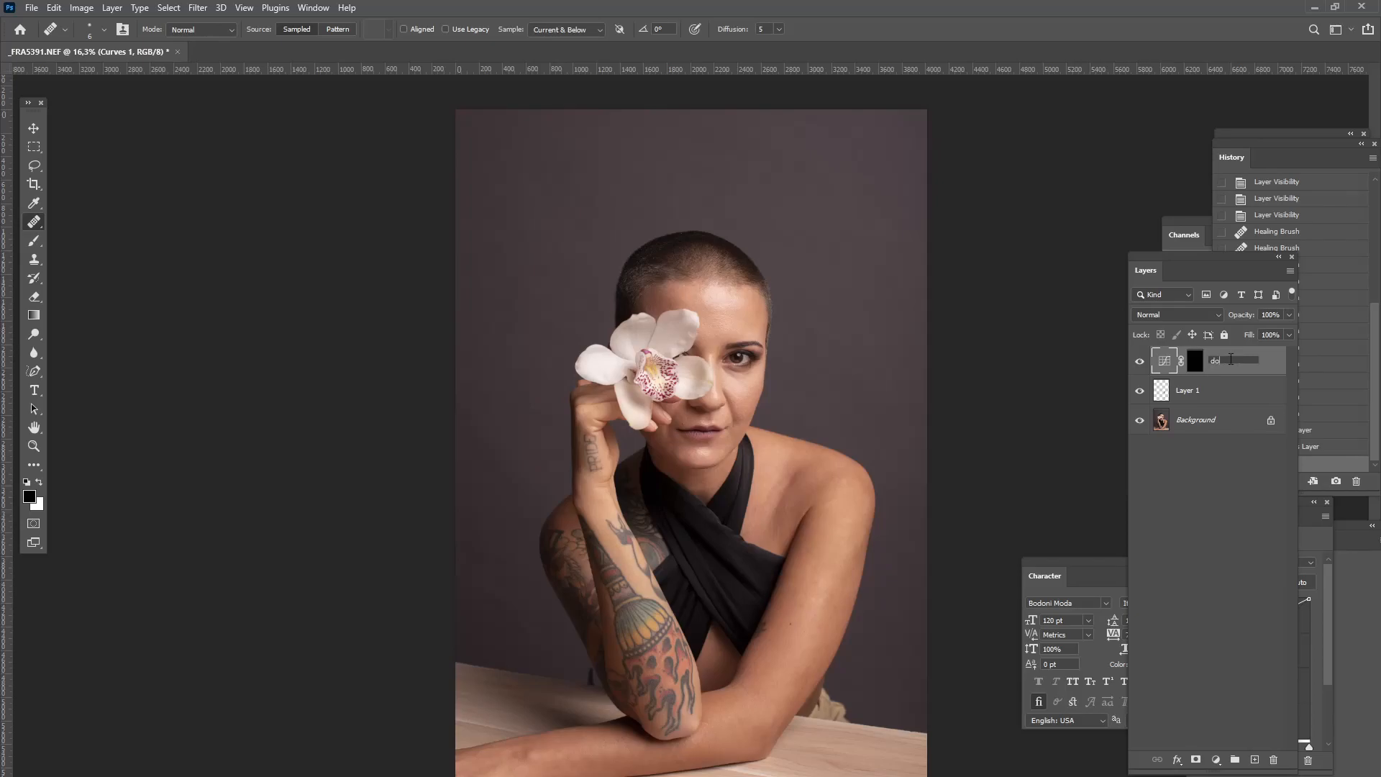
pyautogui.click(1221, 486)
# Step: Add a second Curves adjustment layer above the dodge layer and lower its midtones to darken the image
pyautogui.click(1215, 760)
pyautogui.click(1238, 571)
pyautogui.moveTo(1234, 672); pyautogui.dragTo(1249, 679)
# Step: Invert the darkening Curves layer's mask to black and rename the layer "burn"
pyautogui.hotkey('ctrl', 'i')
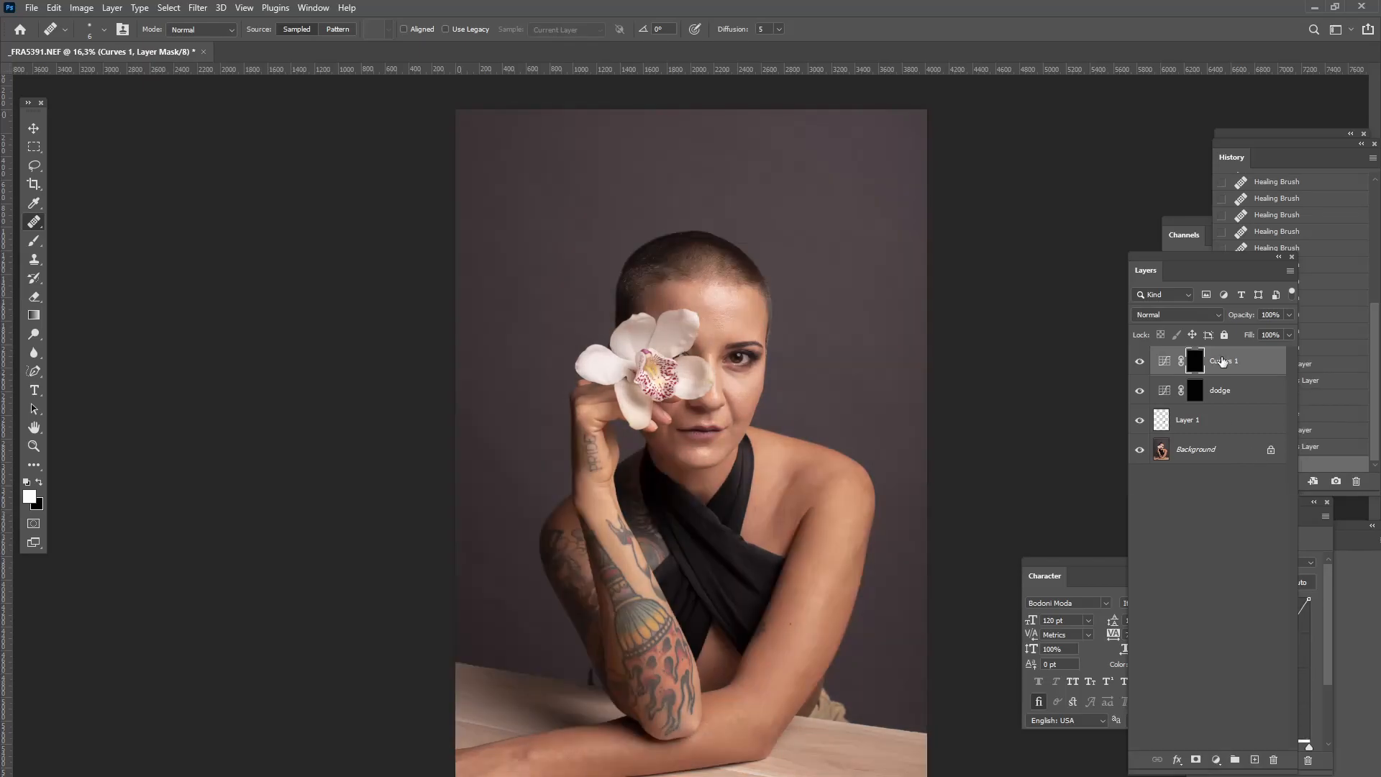
pyautogui.doubleClick(1227, 361)
pyautogui.write('burn')
# Step: Add a black (000000) Solid Color fill layer above Layer 1 and set its blend mode to Color
pyautogui.click(1195, 390)
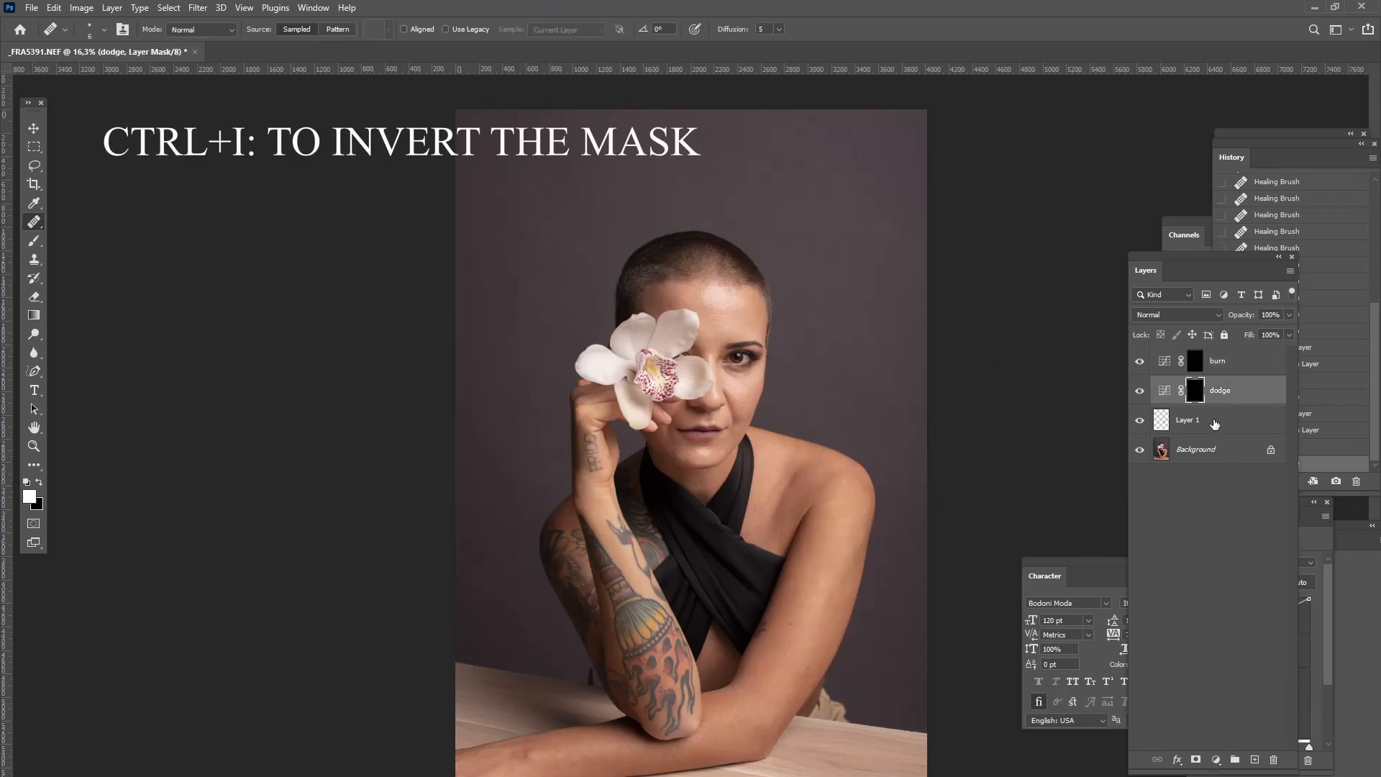
pyautogui.click(1214, 424)
pyautogui.click(1216, 759)
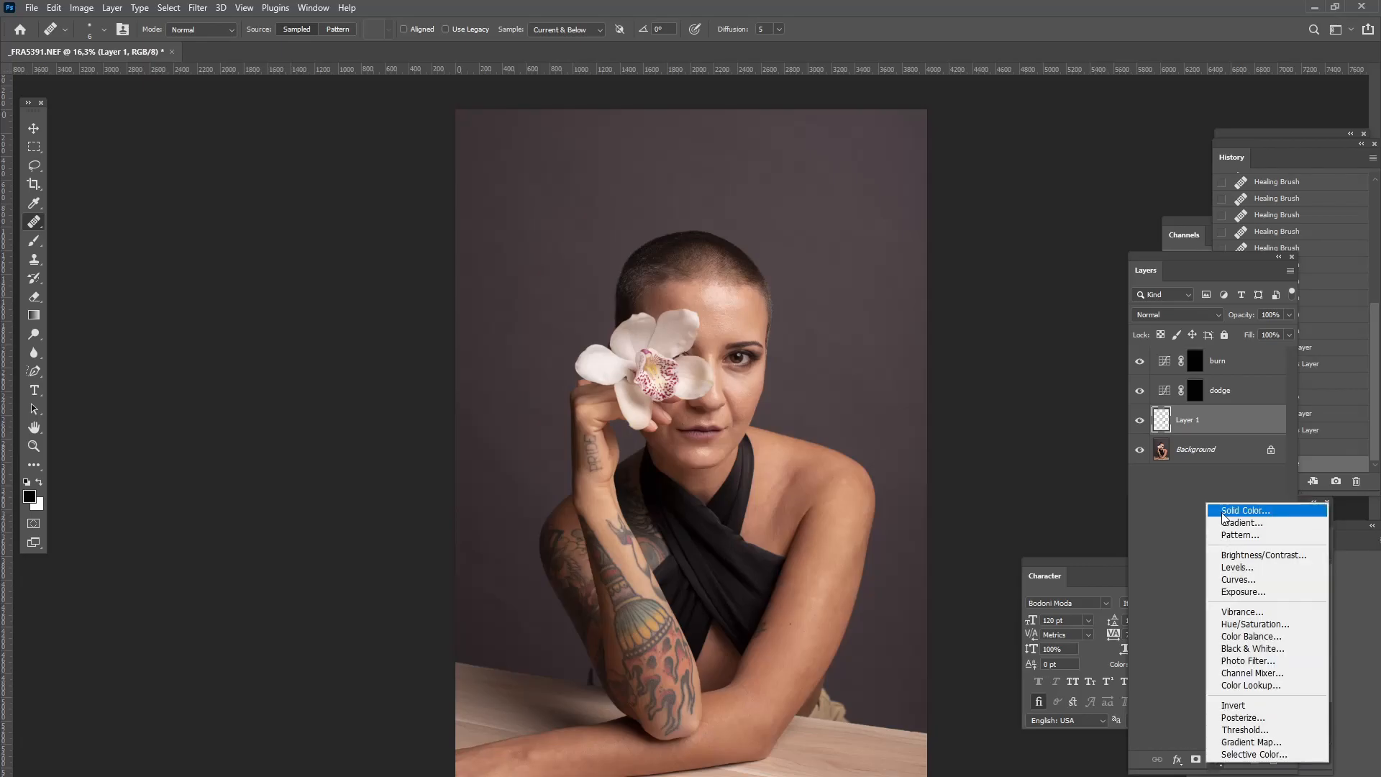
pyautogui.click(1244, 510)
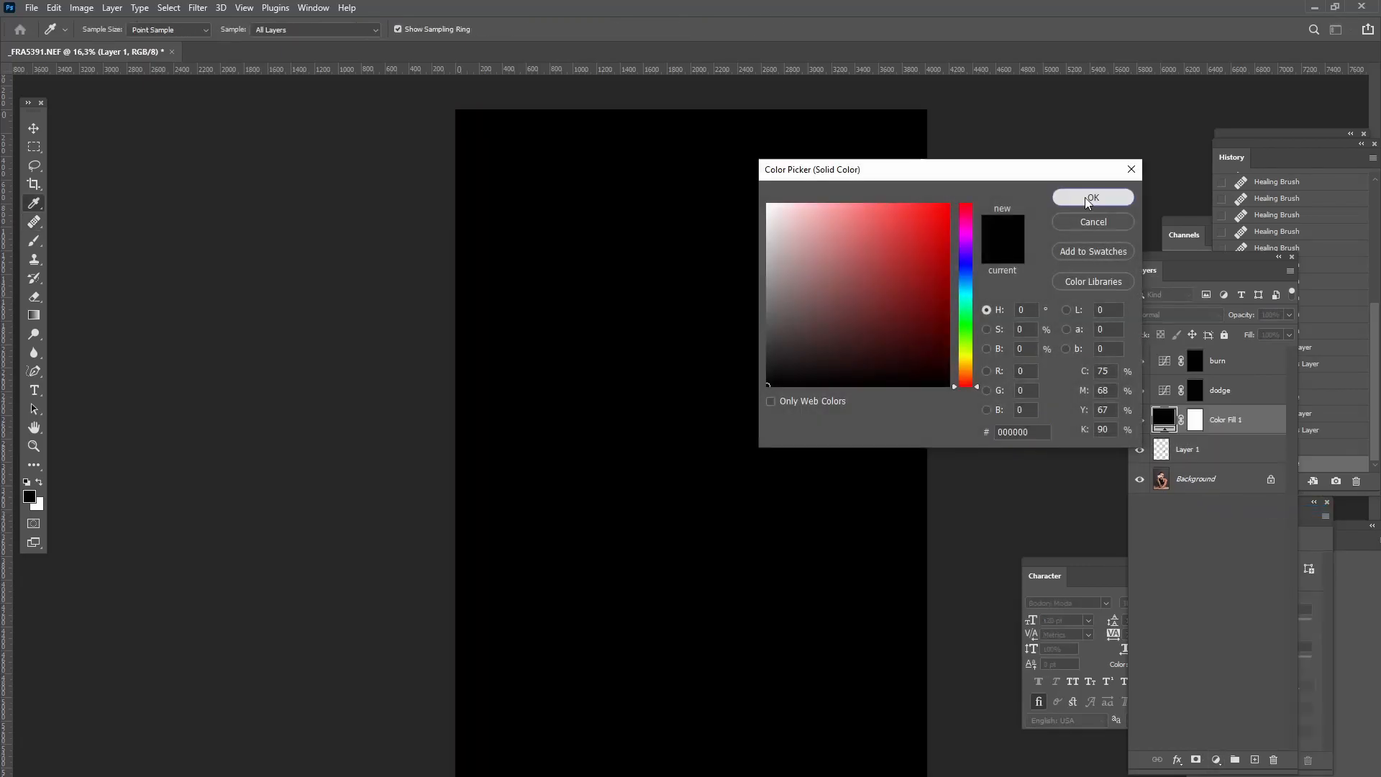
pyautogui.click(1091, 197)
pyautogui.click(1215, 315)
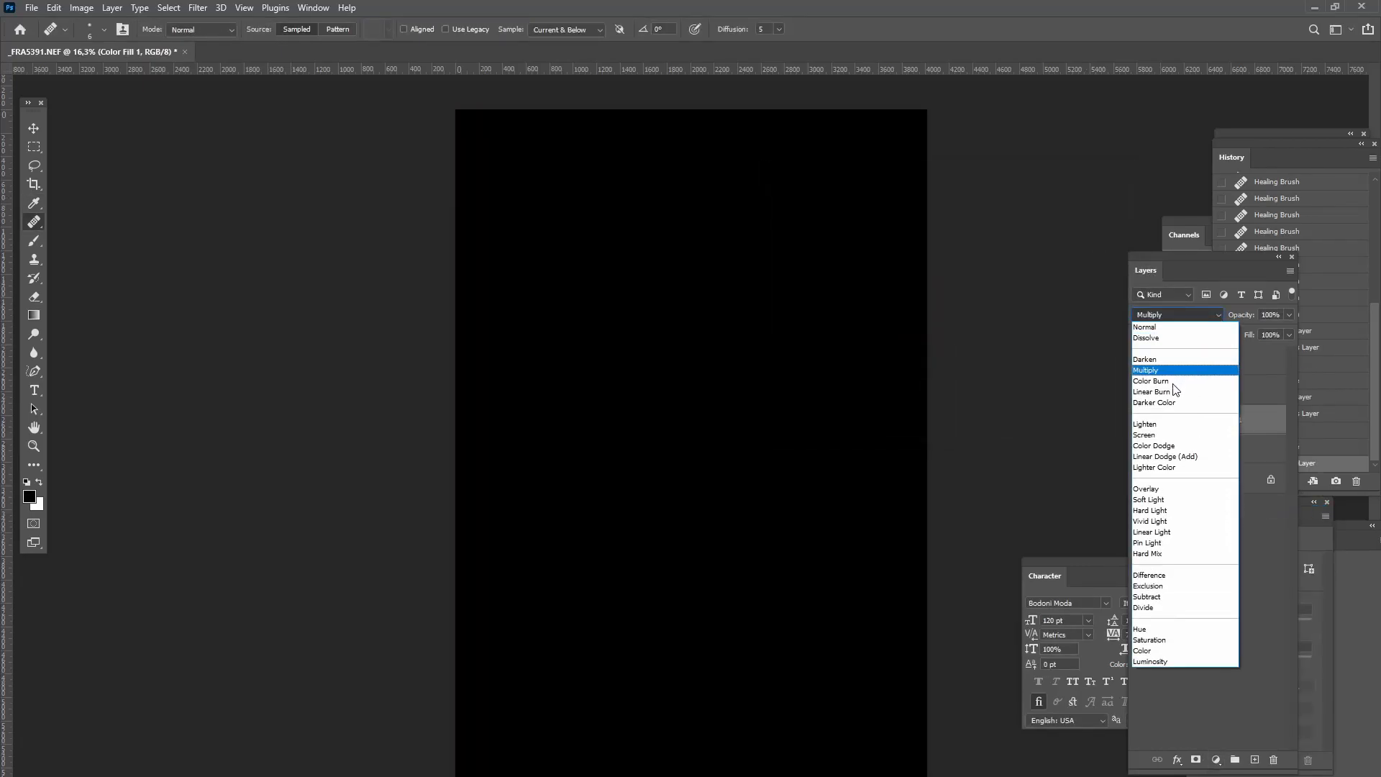
pyautogui.click(1148, 651)
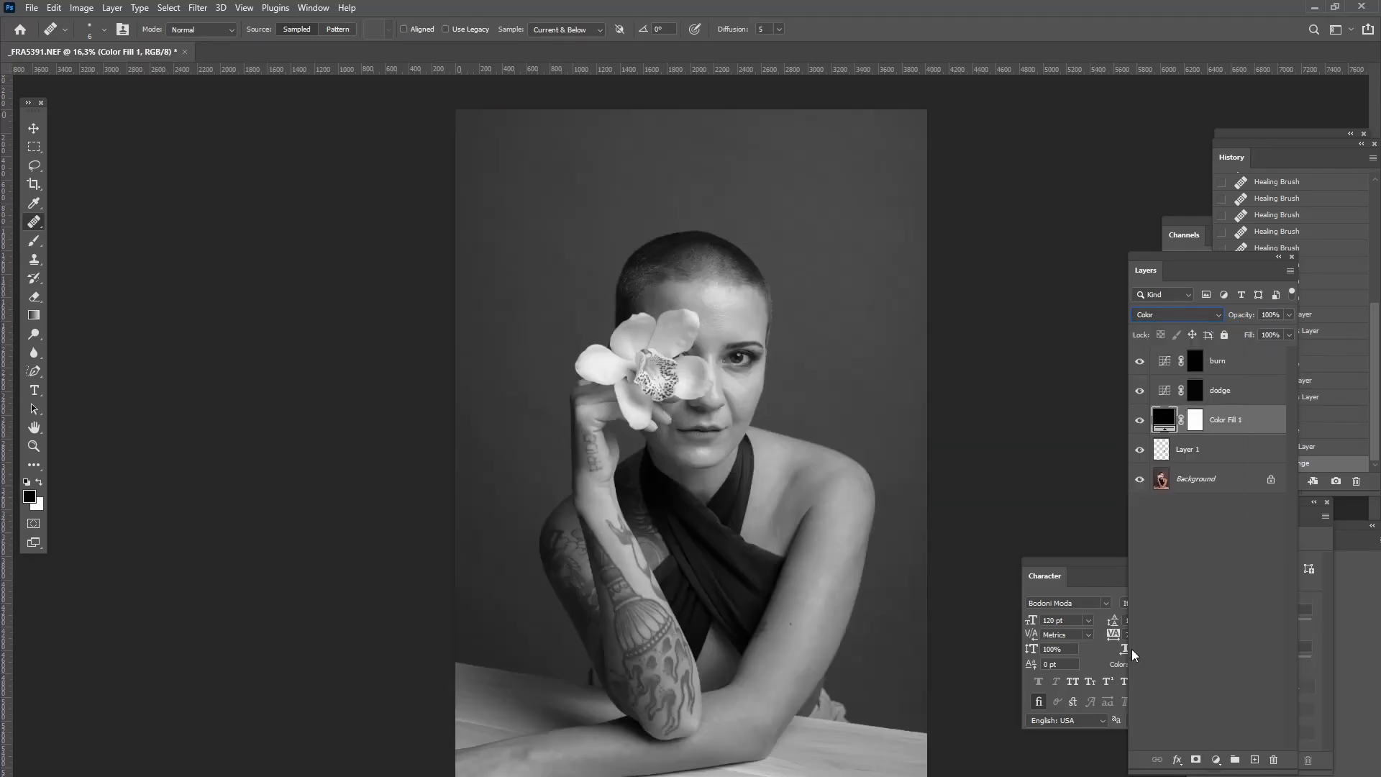
# Step: Duplicate the Background layer and view the face at 100%
pyautogui.press('z')
pyautogui.click(687, 300)
pyautogui.click(687, 300)
pyautogui.click(687, 301)
pyautogui.click(681, 352)
pyautogui.scroll(-3, 681, 352)
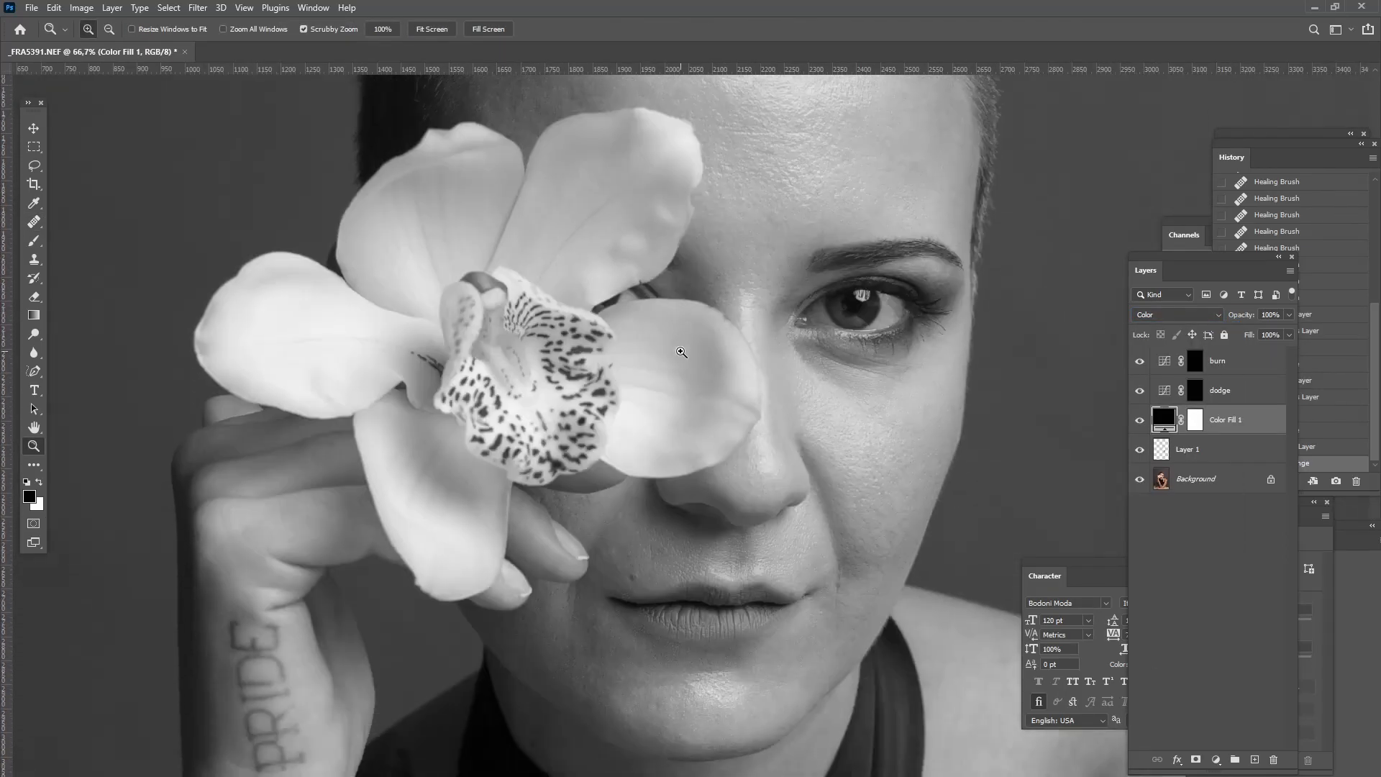
pyautogui.hotkey('ctrl', '1')
pyautogui.click(1213, 481)
pyautogui.hotkey('ctrl', 'j')
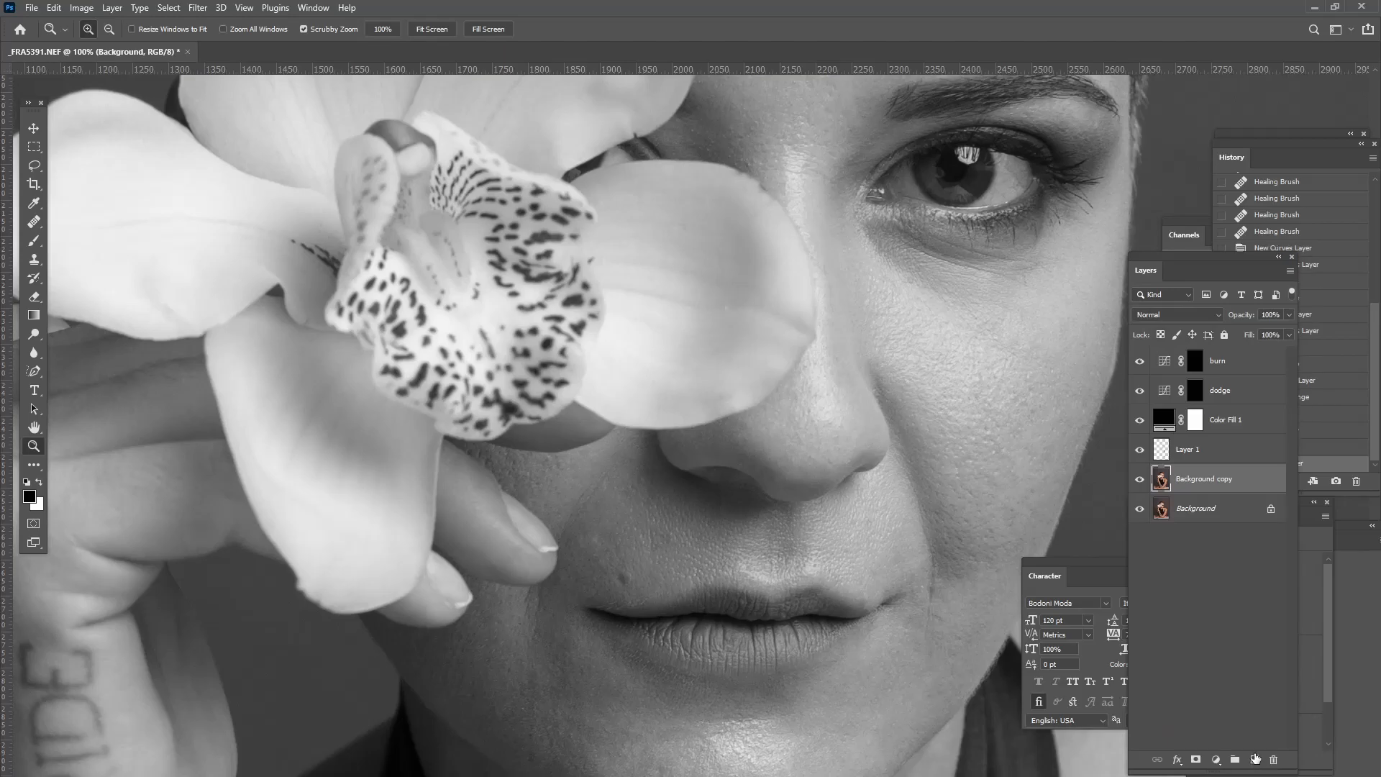
# Step: Apply the Add Noise filter to the Background copy layer with uniform distribution and monochromatic noise
pyautogui.click(195, 8)
pyautogui.moveTo(252, 226)
pyautogui.click(399, 234)
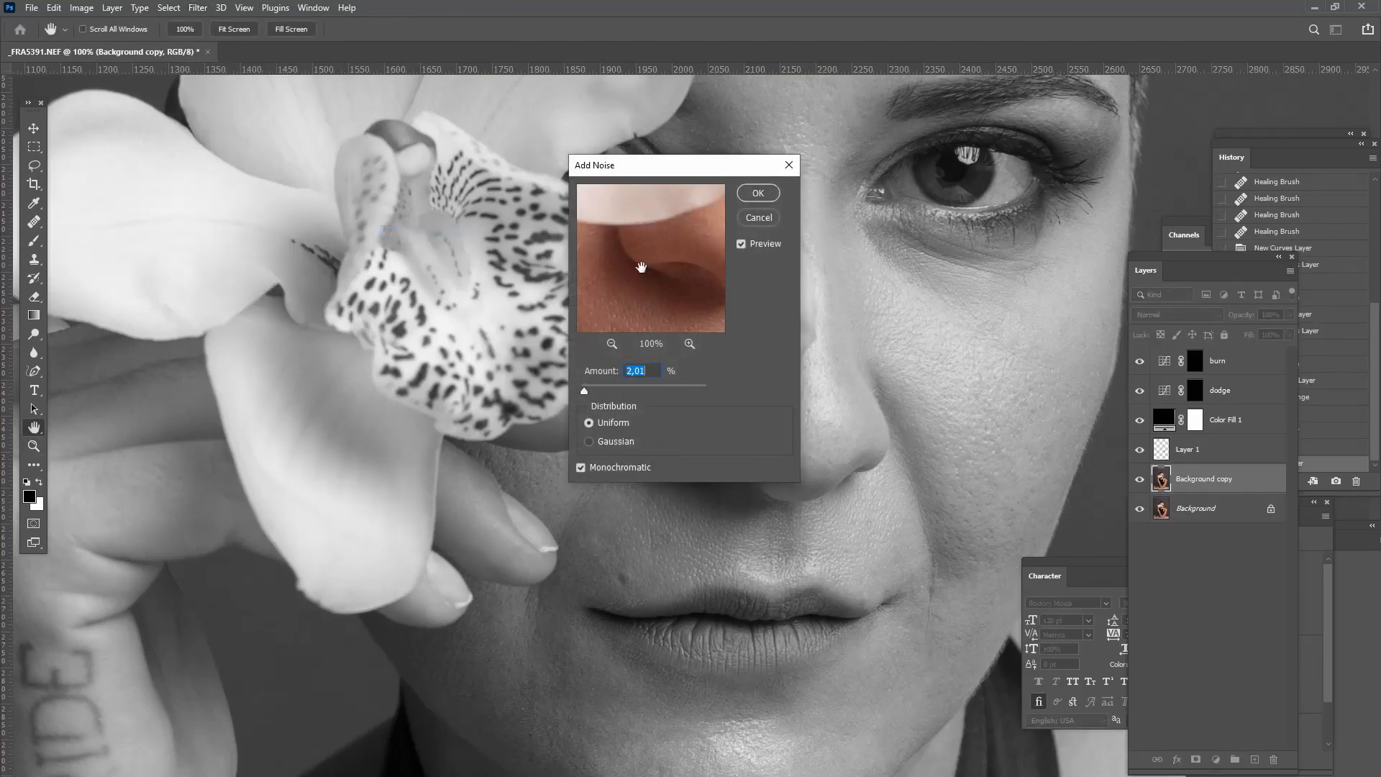
pyautogui.moveTo(594, 394); pyautogui.dragTo(580, 386)
pyautogui.click(758, 194)
# Step: Heal the small marks above the corner of the mouth on Layer 1
pyautogui.press('z')
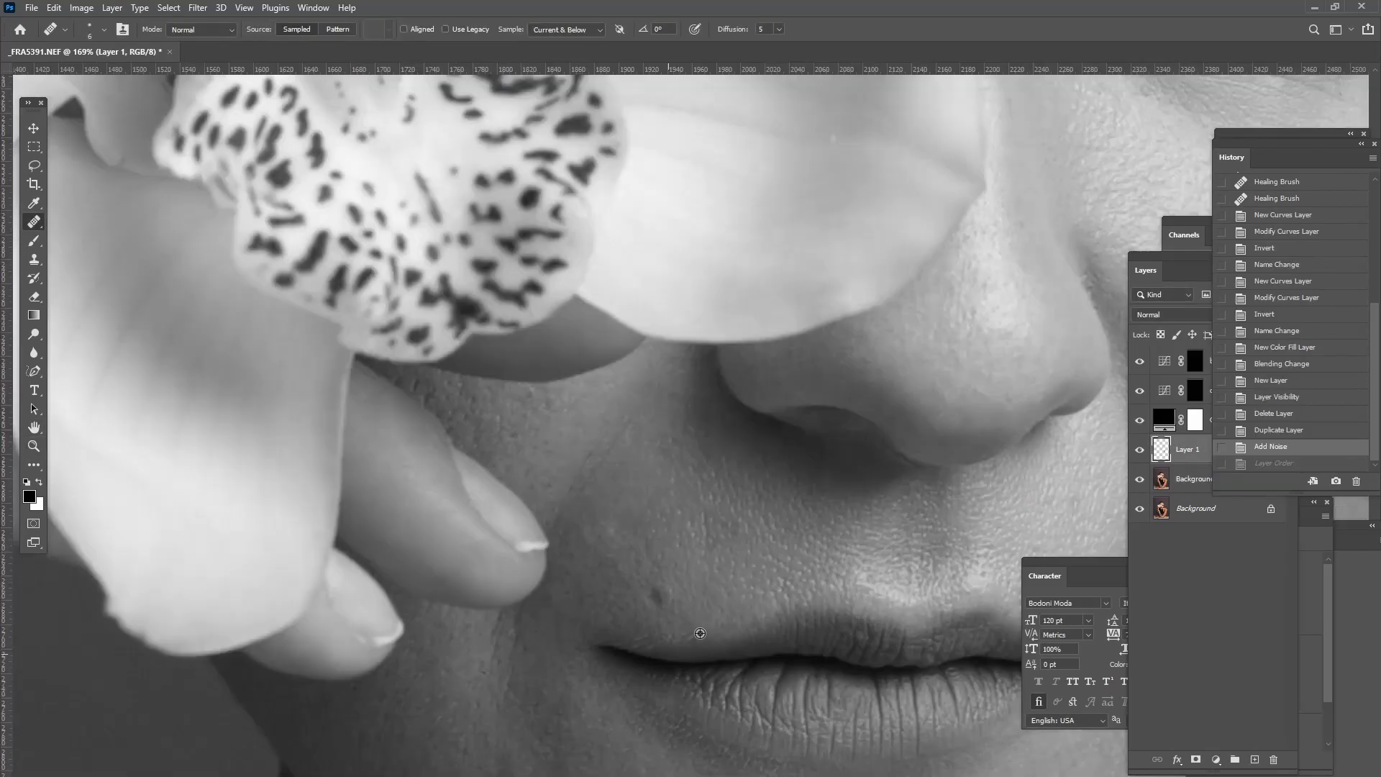
pyautogui.scroll(3, 669, 636)
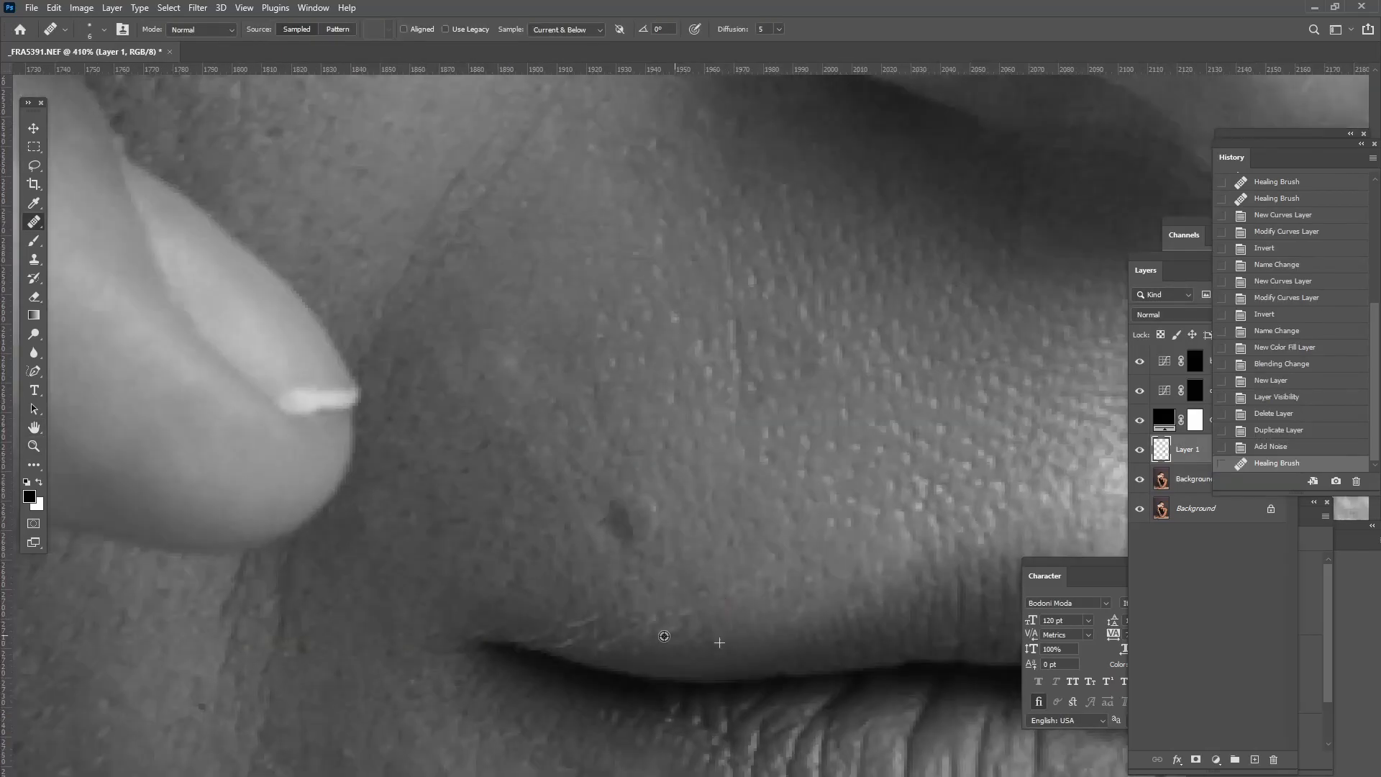
pyautogui.click(567, 618)
pyautogui.click(571, 638)
pyautogui.click(575, 637)
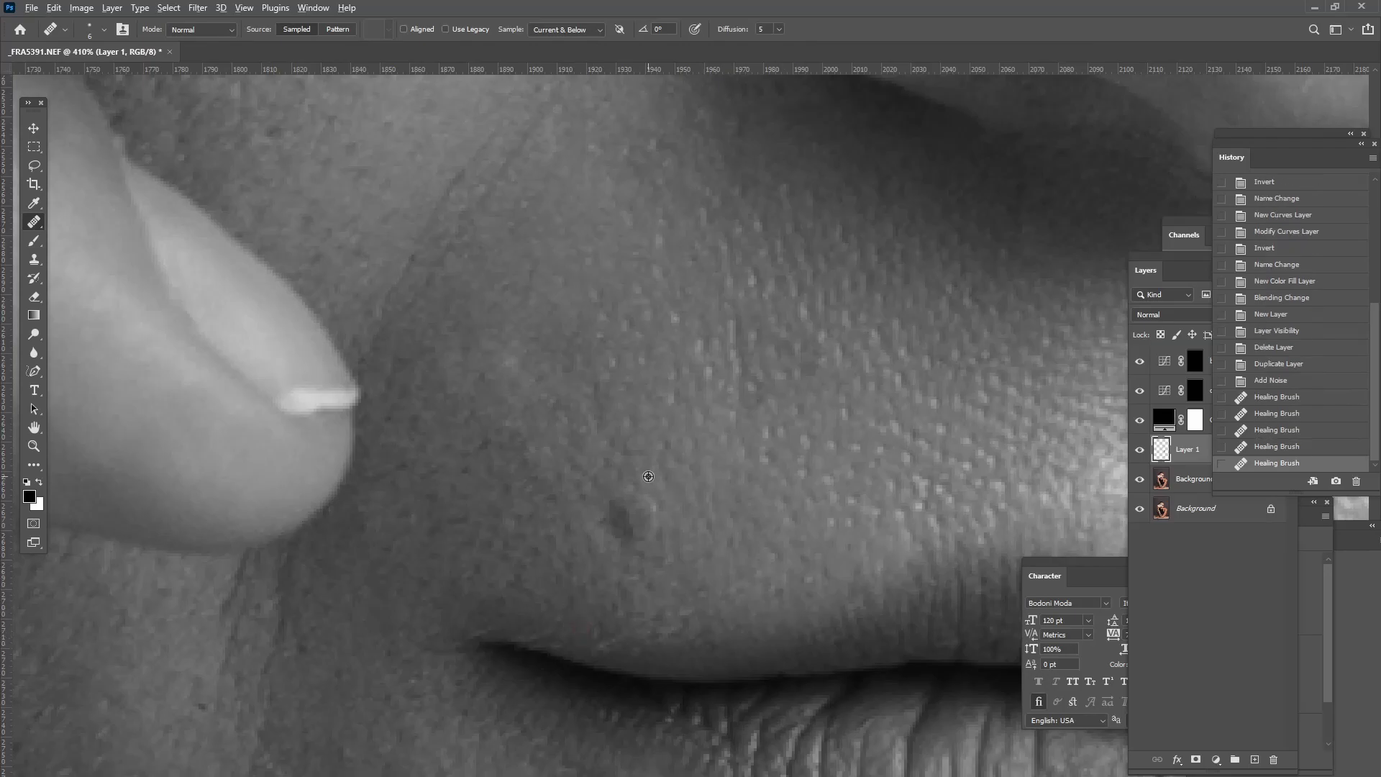
# Step: Select the burn layer's mask and set up a white 12 px brush with 5% flow
pyautogui.scroll(-3, 255, 587)
pyautogui.hscroll(-1, 325, 424)
pyautogui.click(1195, 395)
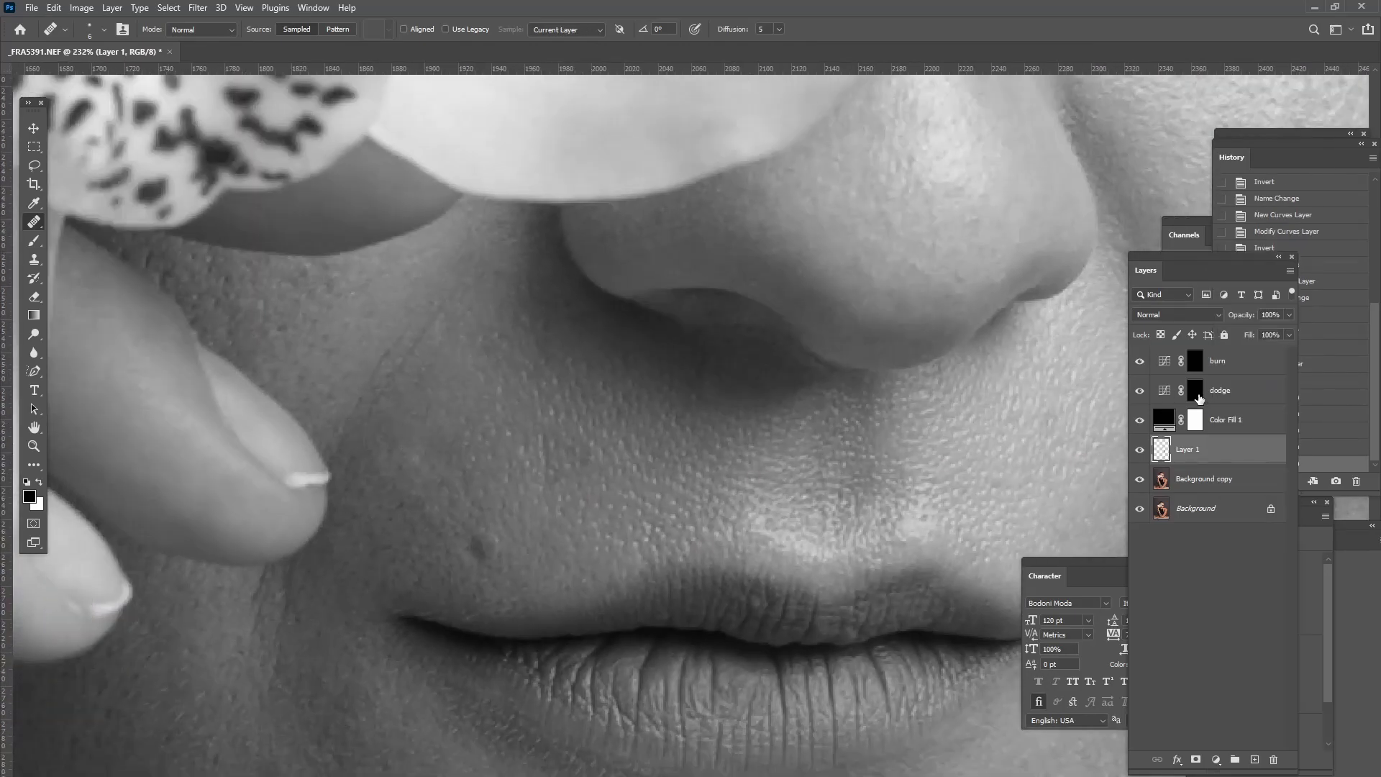
pyautogui.click(1195, 361)
pyautogui.press('b')
pyautogui.click(103, 30)
pyautogui.moveTo(98, 75); pyautogui.dragTo(89, 76)
pyautogui.click(422, 30)
pyautogui.moveTo(425, 45); pyautogui.dragTo(361, 49)
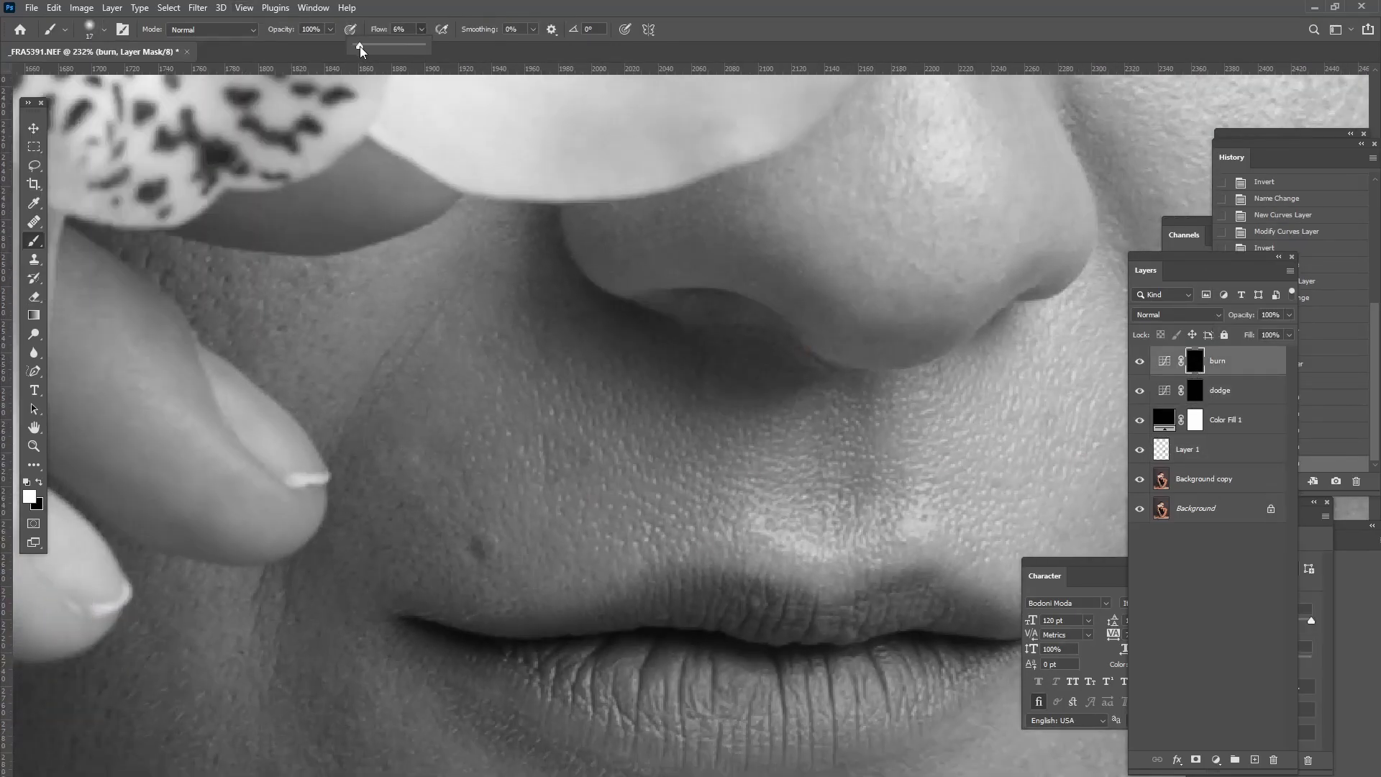
pyautogui.click(90, 27)
pyautogui.moveTo(88, 75); pyautogui.dragTo(86, 76)
# Step: Paint white on the burn mask to darken small bright spots on the skin between the nose, mouth corner and upper lip
pyautogui.click(421, 460)
pyautogui.click(421, 463)
pyautogui.click(420, 471)
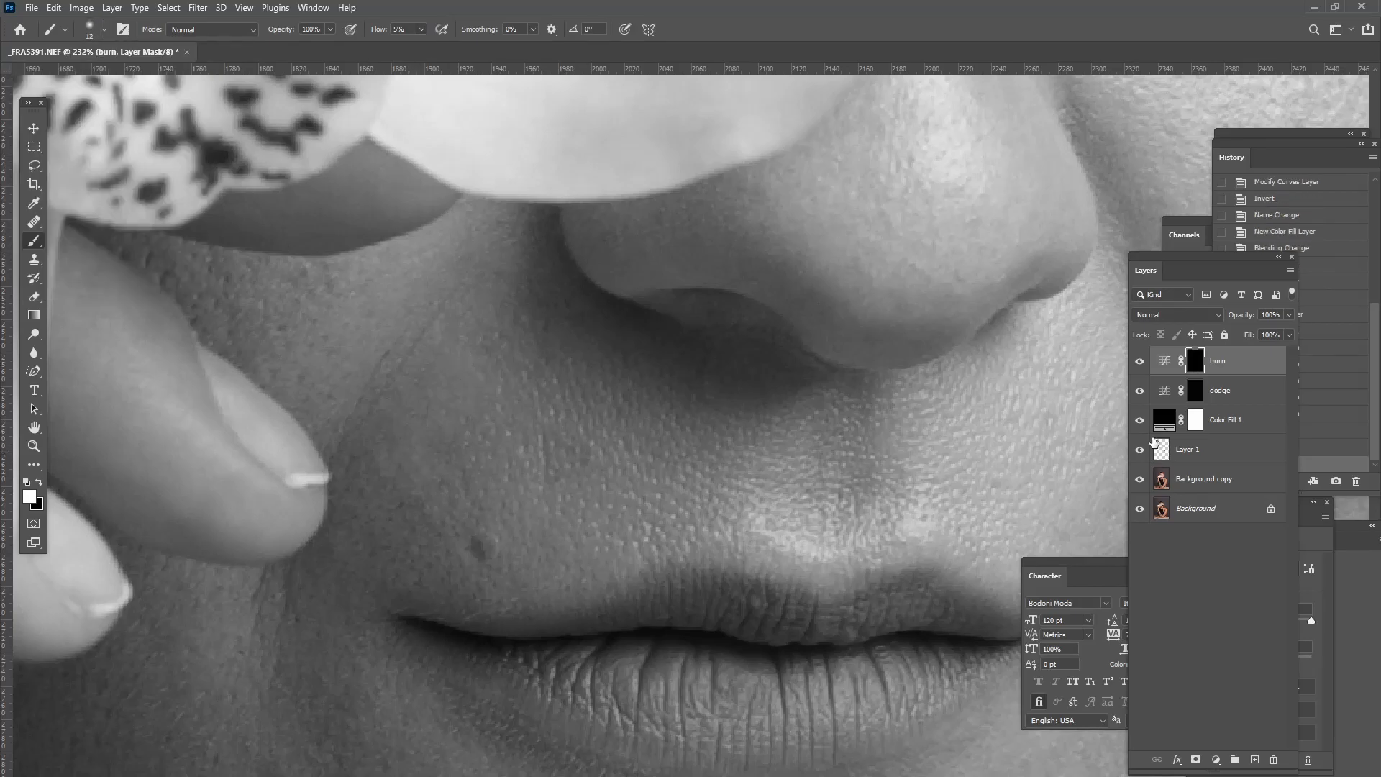
pyautogui.click(1142, 361)
pyautogui.click(1143, 361)
pyautogui.click(421, 493)
pyautogui.click(422, 497)
pyautogui.click(424, 499)
pyautogui.click(432, 513)
pyautogui.click(424, 503)
pyautogui.click(414, 492)
pyautogui.click(451, 470)
pyautogui.click(411, 473)
pyautogui.click(455, 538)
pyautogui.click(456, 537)
pyautogui.click(455, 538)
pyautogui.click(759, 521)
pyautogui.click(801, 495)
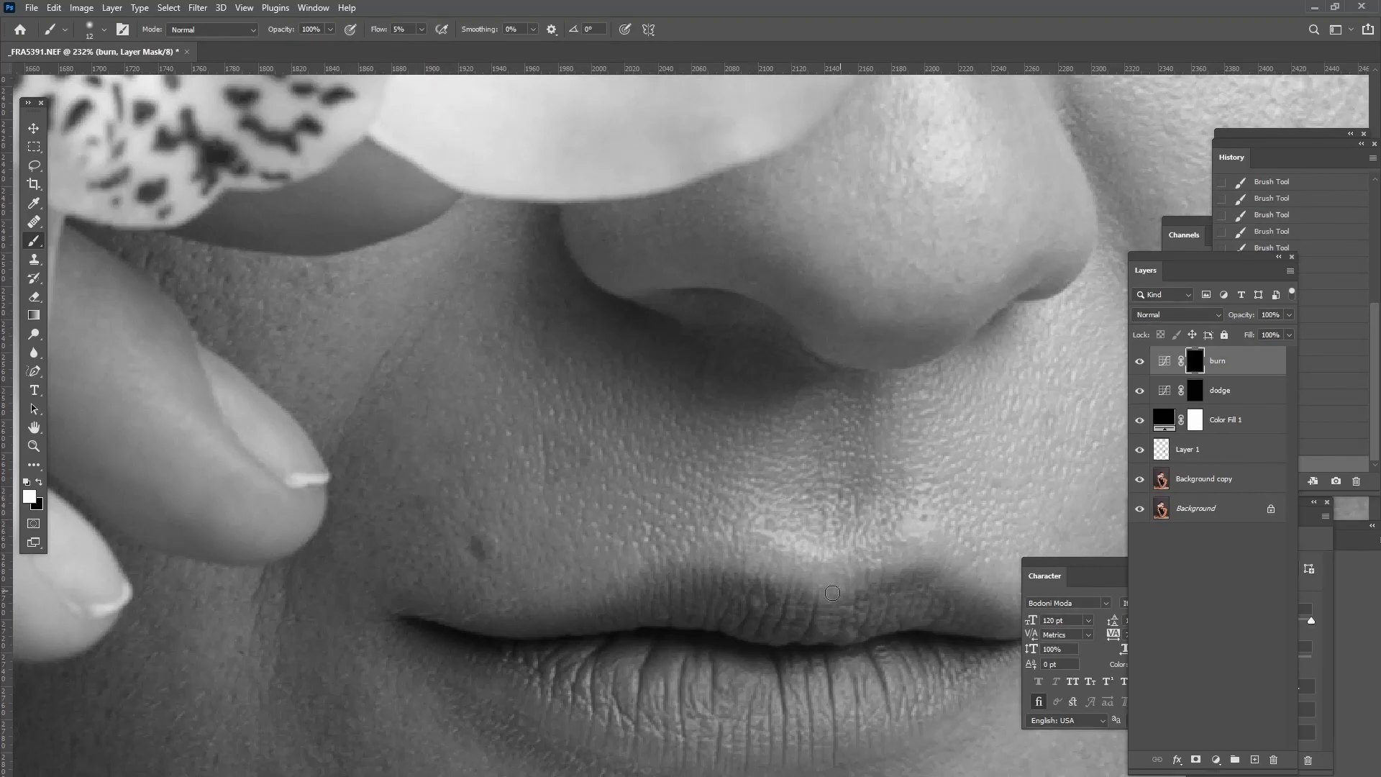
# Step: Switch to the dodge layer's mask and brighten dark spots along the outer cheek
pyautogui.scroll(-3, 563, 573)
pyautogui.hscroll(-1, 564, 573)
pyautogui.hotkey('alt', '[')
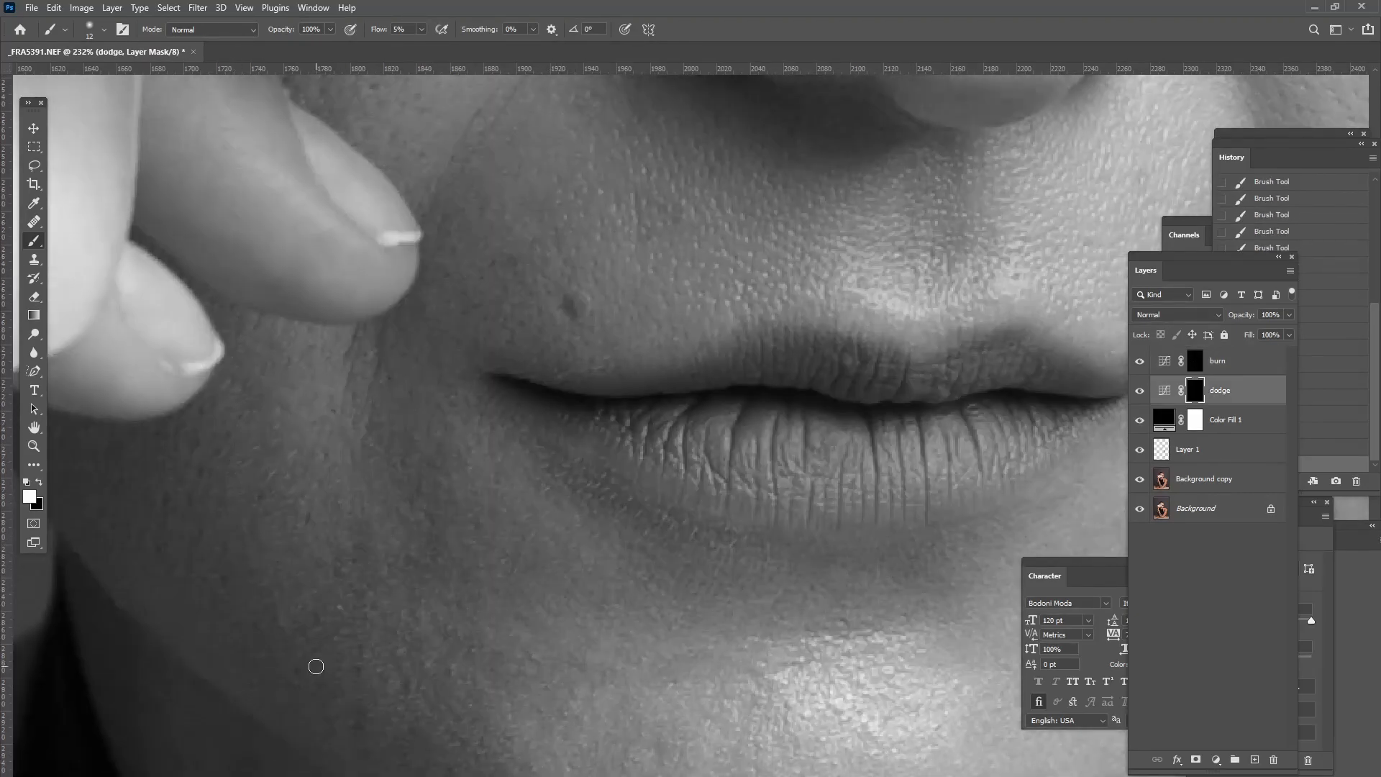
pyautogui.hscroll(5, 872, 585)
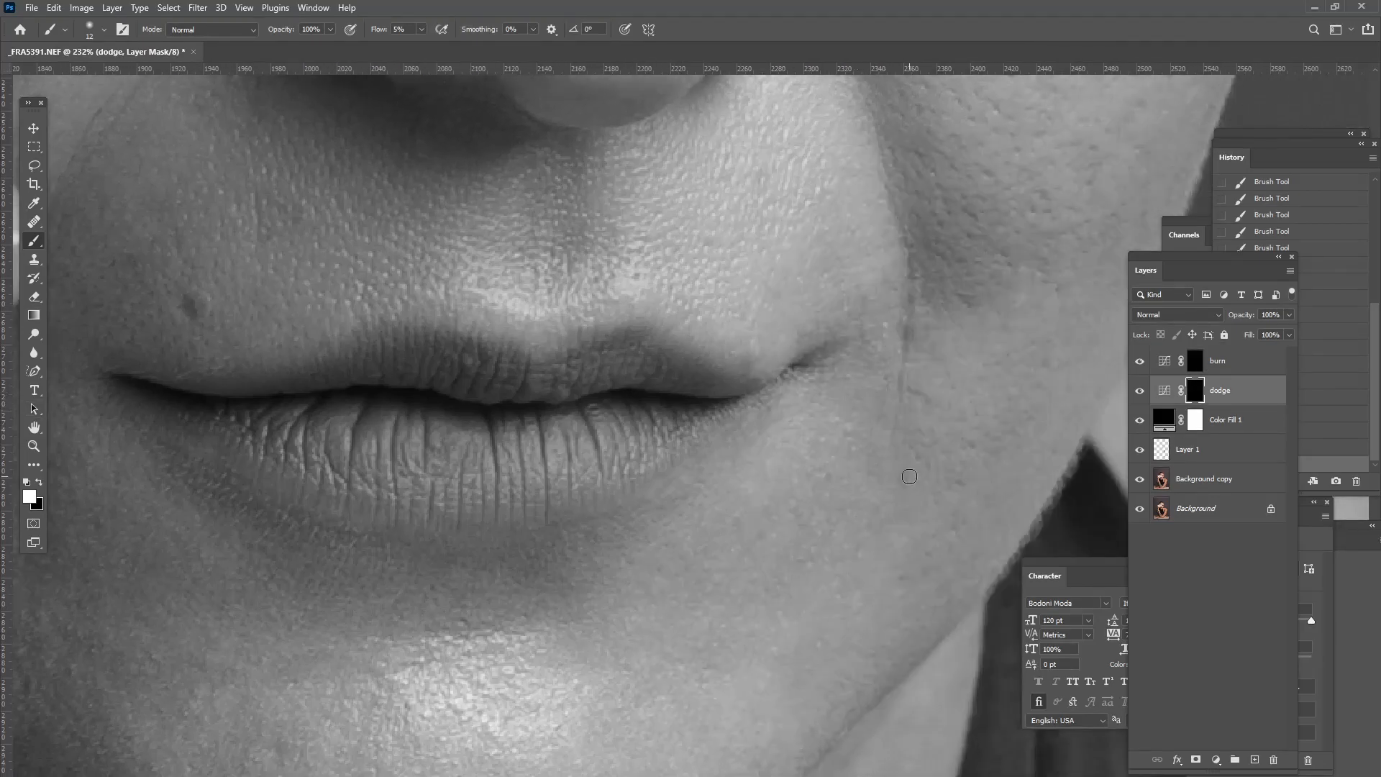
pyautogui.scroll(2, 913, 480)
pyautogui.scroll(4, 767, 414)
pyautogui.hscroll(4, 911, 451)
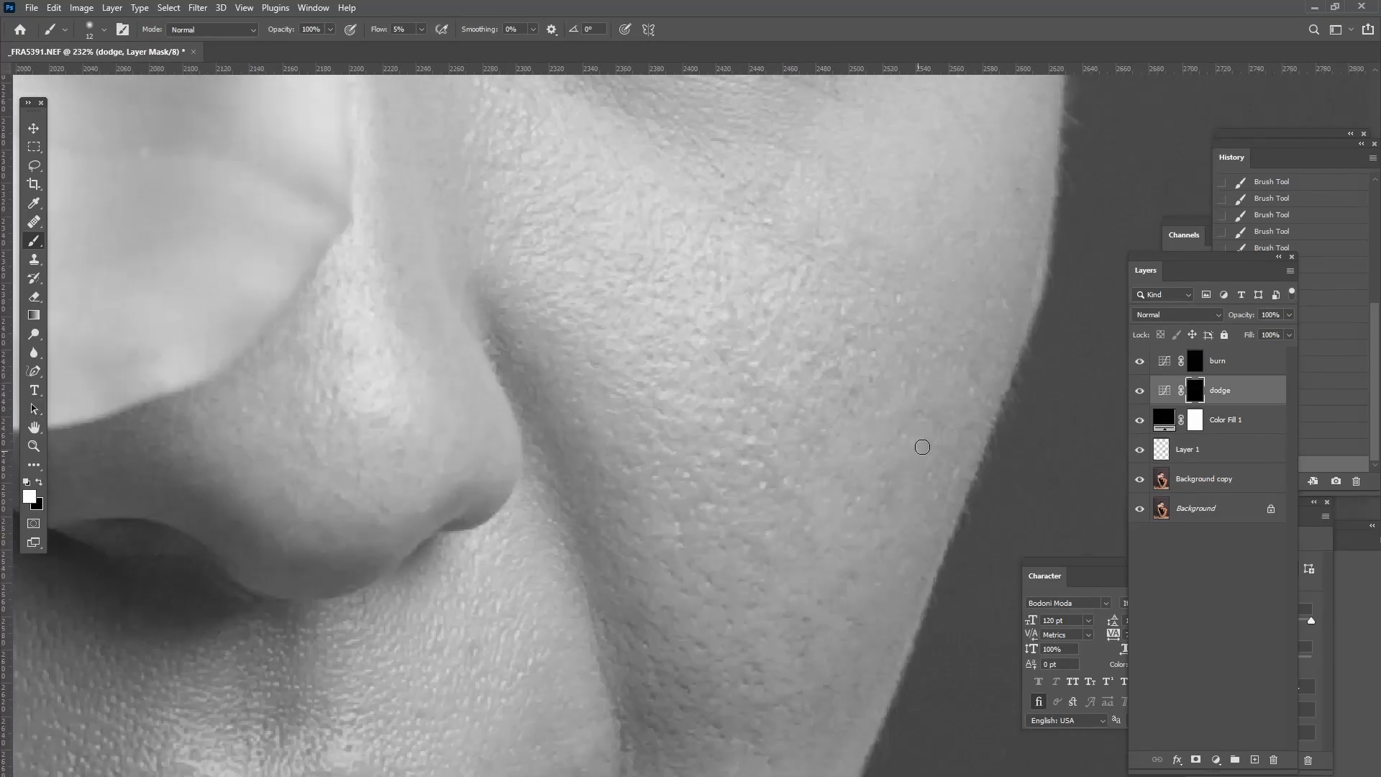
pyautogui.moveTo(935, 302); pyautogui.dragTo(1002, 709)
# Step: Set the brush to 40 px with 1% flow and dodge the shadow beside the nose
pyautogui.click(103, 29)
pyautogui.moveTo(89, 72); pyautogui.dragTo(95, 73)
pyautogui.click(422, 30)
pyautogui.moveTo(423, 48); pyautogui.dragTo(417, 48)
pyautogui.click(520, 352)
# Step: Set the brush flow to 2% for dodging around the eye
pyautogui.scroll(3, 499, 283)
pyautogui.hscroll(1, 499, 283)
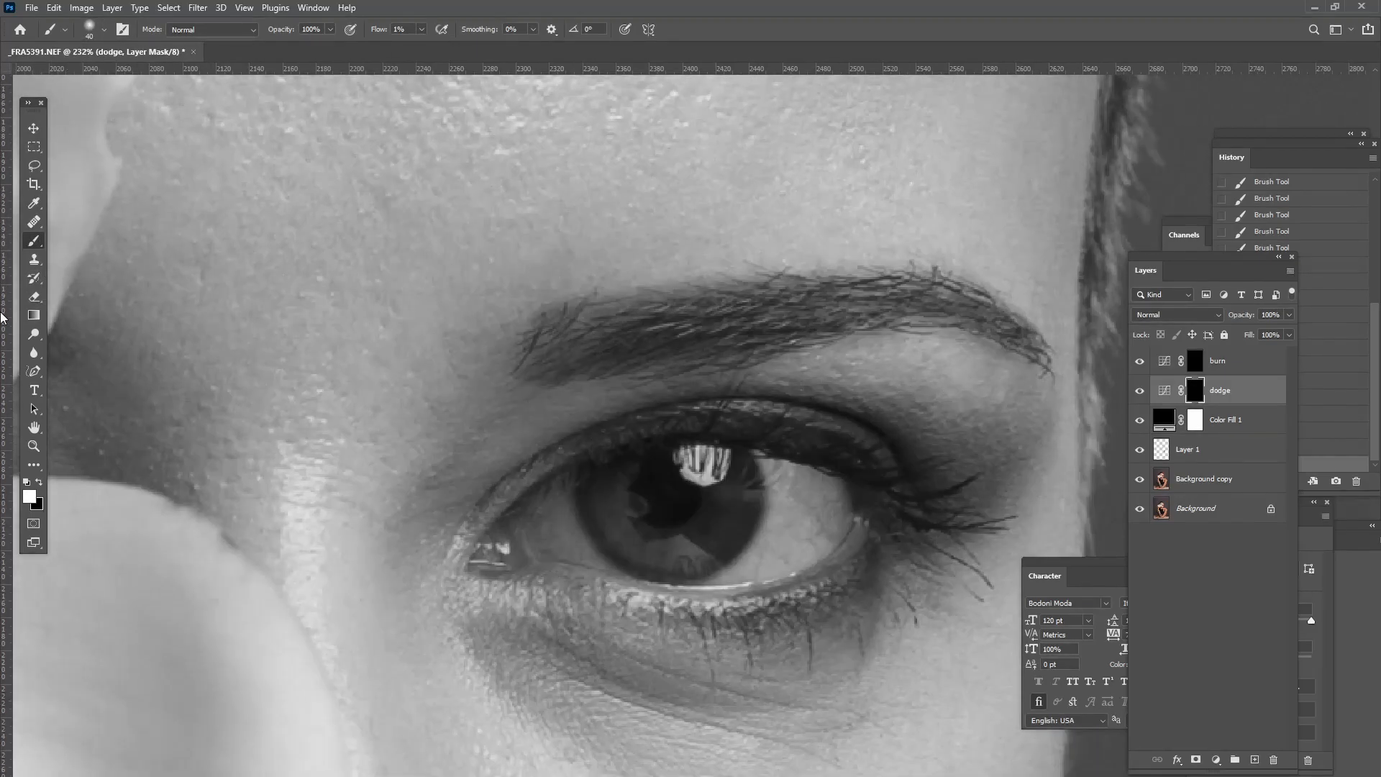
pyautogui.scroll(-1, 499, 359)
pyautogui.click(421, 29)
pyautogui.moveTo(422, 48); pyautogui.dragTo(426, 47)
pyautogui.scroll(1, 413, 393)
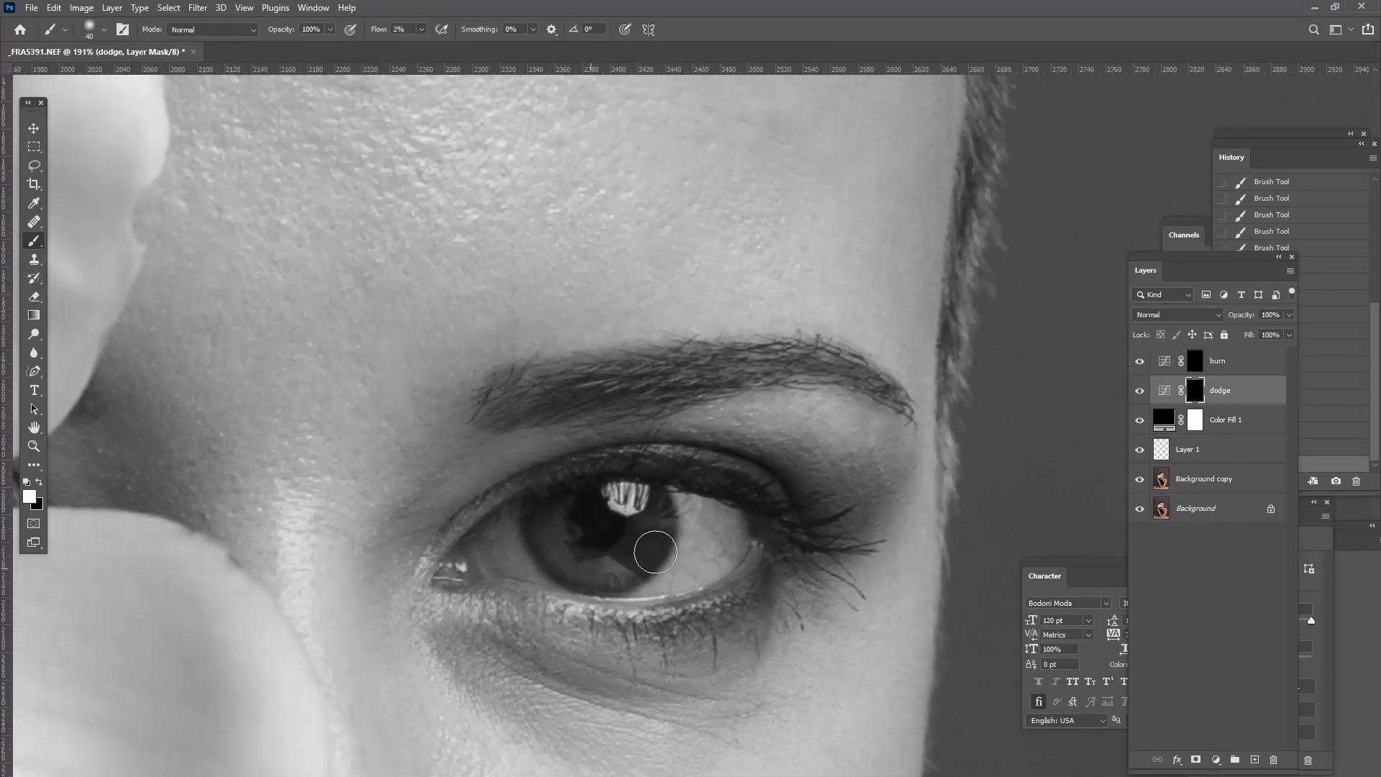
# Step: Reduce the brush size, set its flow to 5% and dodge the dark patches on the forehead
pyautogui.hscroll(-3, 320, 533)
pyautogui.scroll(6, 320, 533)
pyautogui.click(104, 30)
pyautogui.moveTo(94, 75); pyautogui.dragTo(87, 76)
pyautogui.click(422, 29)
pyautogui.moveTo(423, 48); pyautogui.dragTo(426, 48)
pyautogui.moveTo(883, 441); pyautogui.dragTo(637, 518)
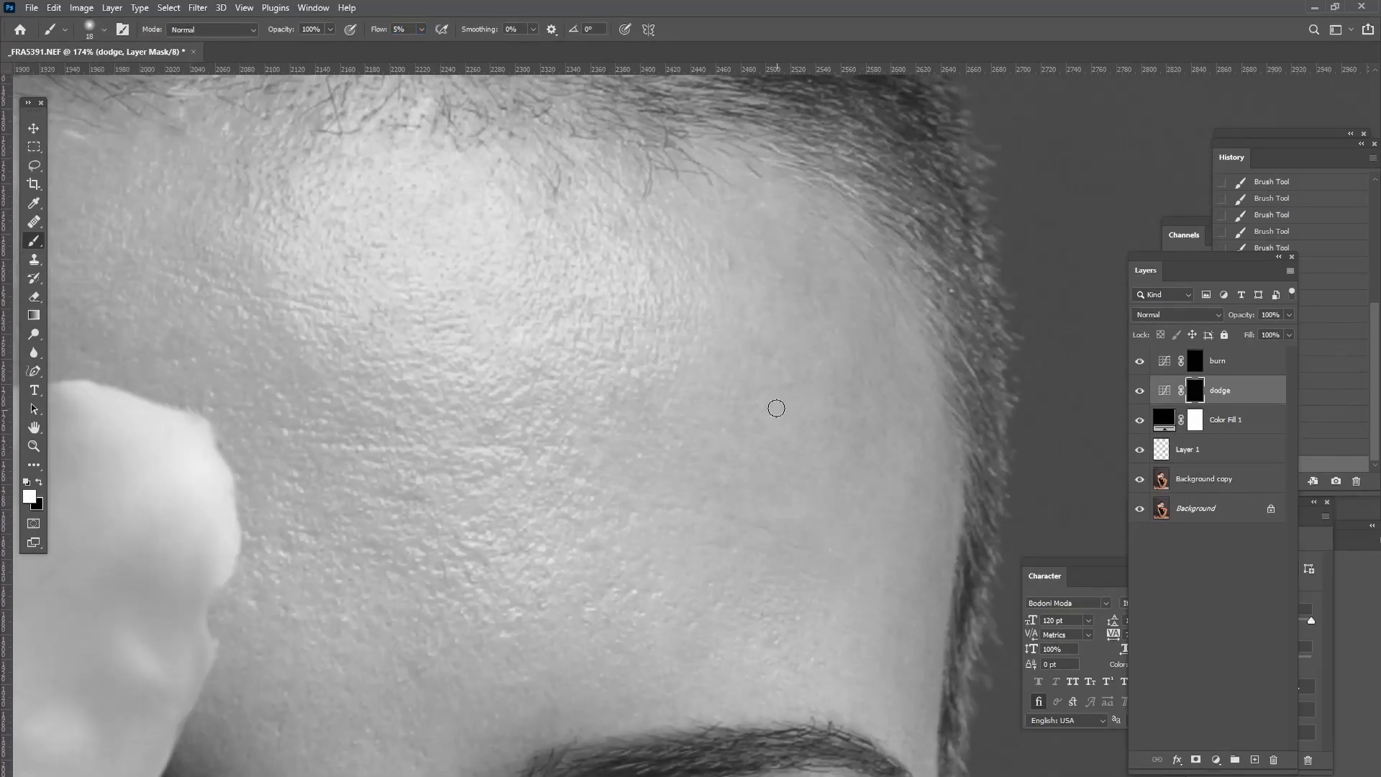
# Step: Switch to the burn layer's mask, set the brush to 25 px and darken light patches on the bare shoulder
pyautogui.hscroll(-5, 484, 564)
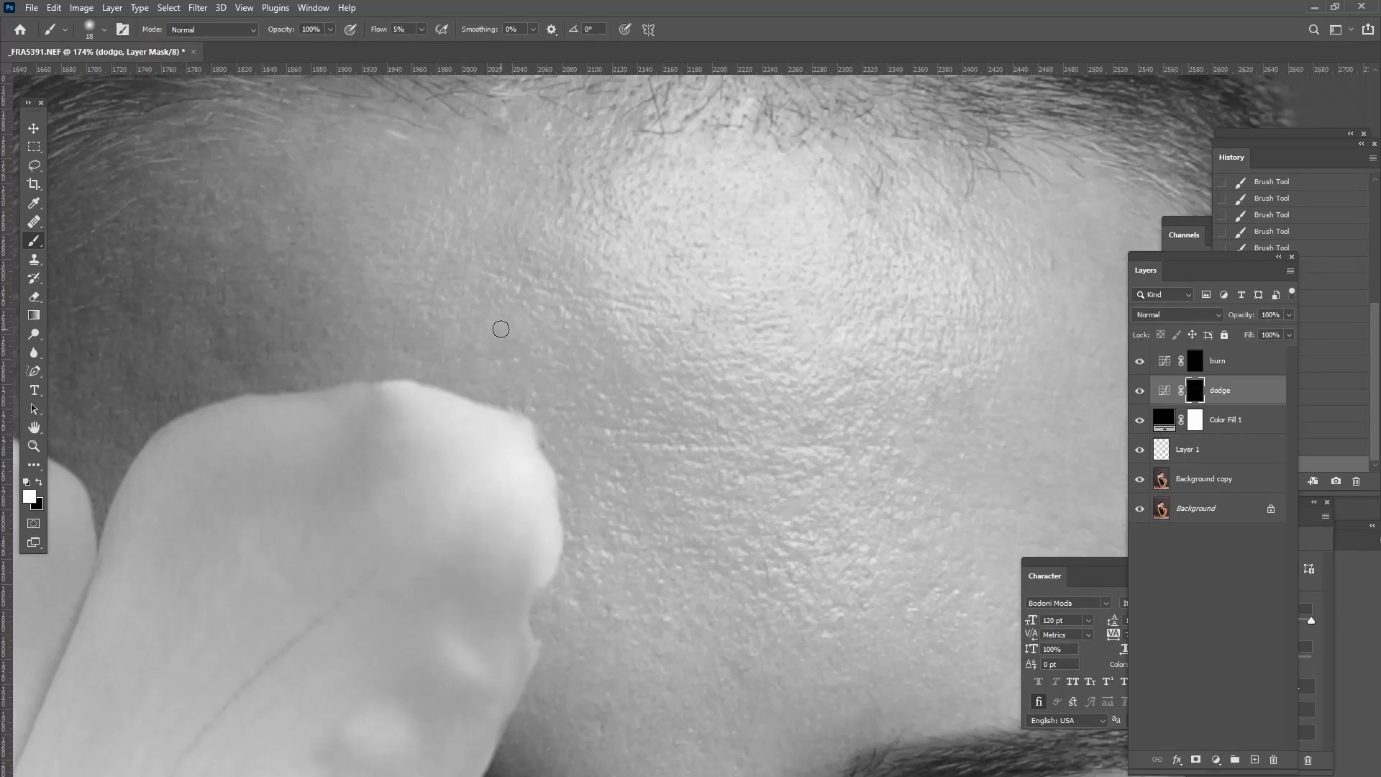
pyautogui.scroll(-6, 512, 326)
pyautogui.scroll(-8, 679, 606)
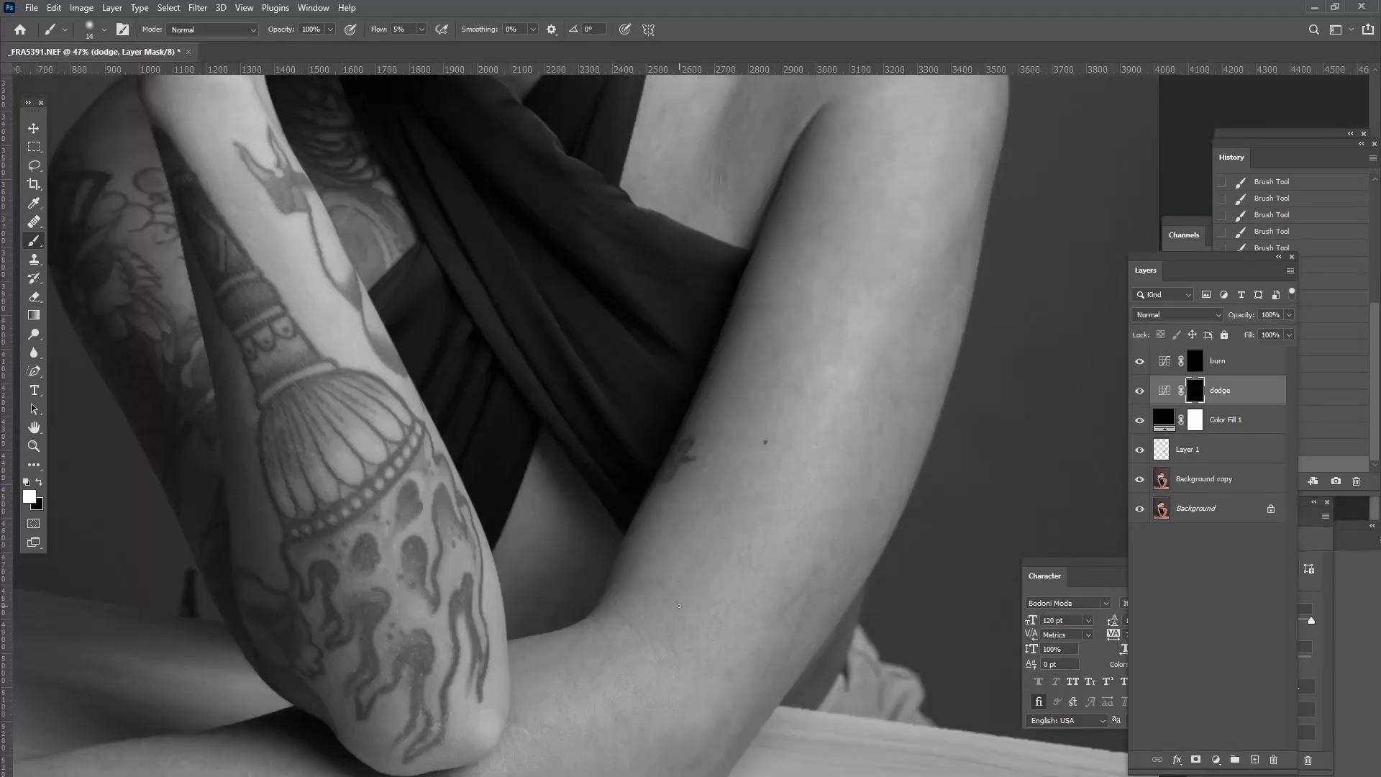
pyautogui.scroll(8, 679, 605)
pyautogui.scroll(3, 508, 530)
pyautogui.scroll(2, 507, 531)
pyautogui.scroll(1, 507, 531)
pyautogui.hotkey('alt', ']')
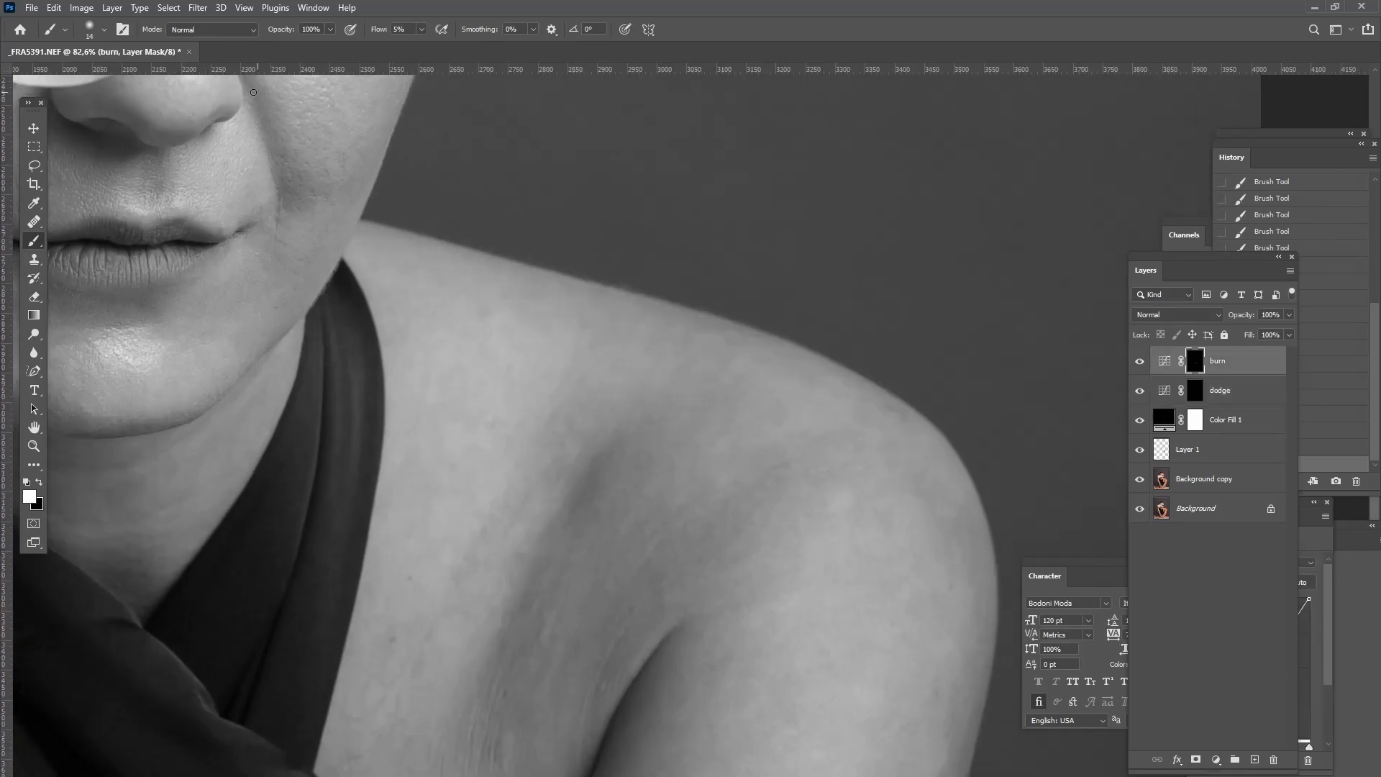
pyautogui.click(89, 31)
pyautogui.moveTo(89, 77); pyautogui.dragTo(92, 78)
pyautogui.click(844, 506)
pyautogui.scroll(-1, 539, 741)
pyautogui.scroll(-3, 540, 741)
pyautogui.hscroll(1, 540, 741)
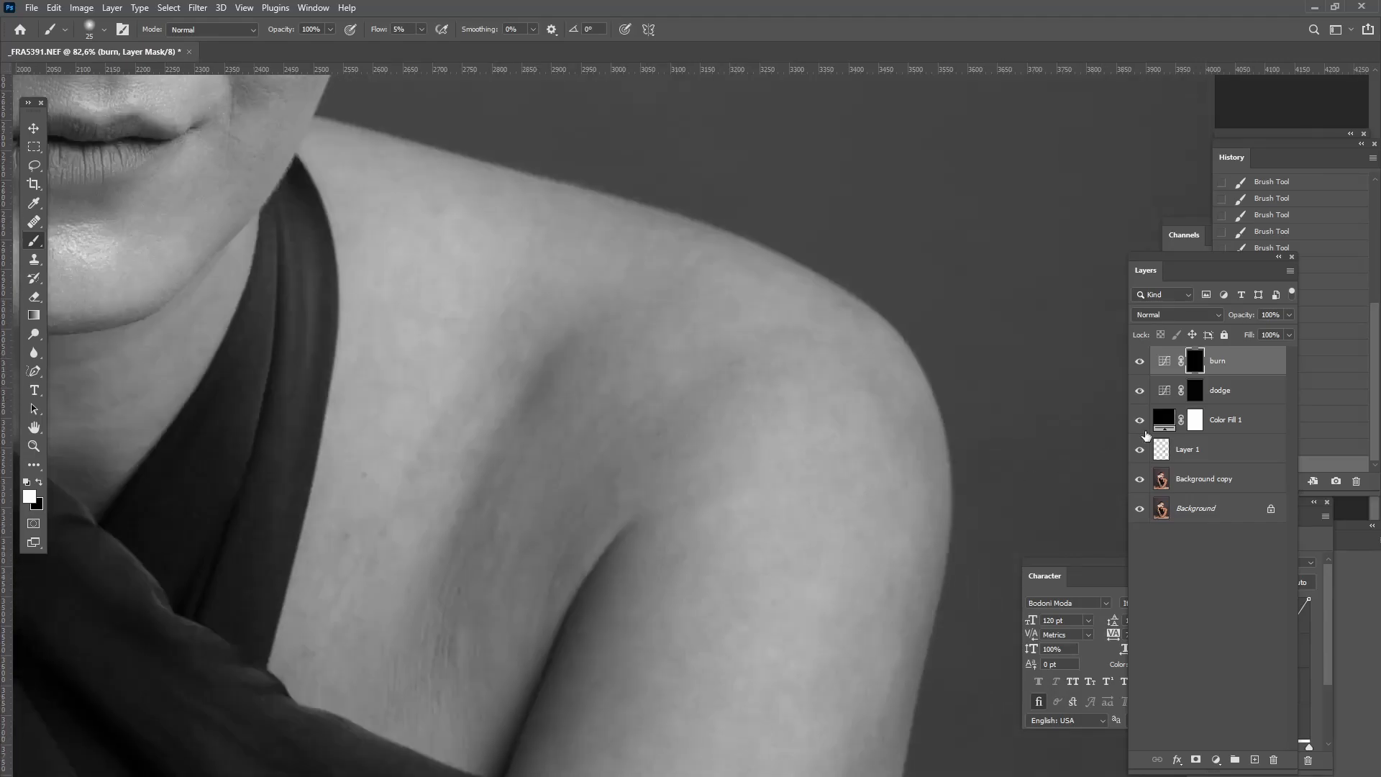
# Step: Select the dodge layer's mask and set the brush flow to 7% for the shoulder and chest
pyautogui.click(1196, 392)
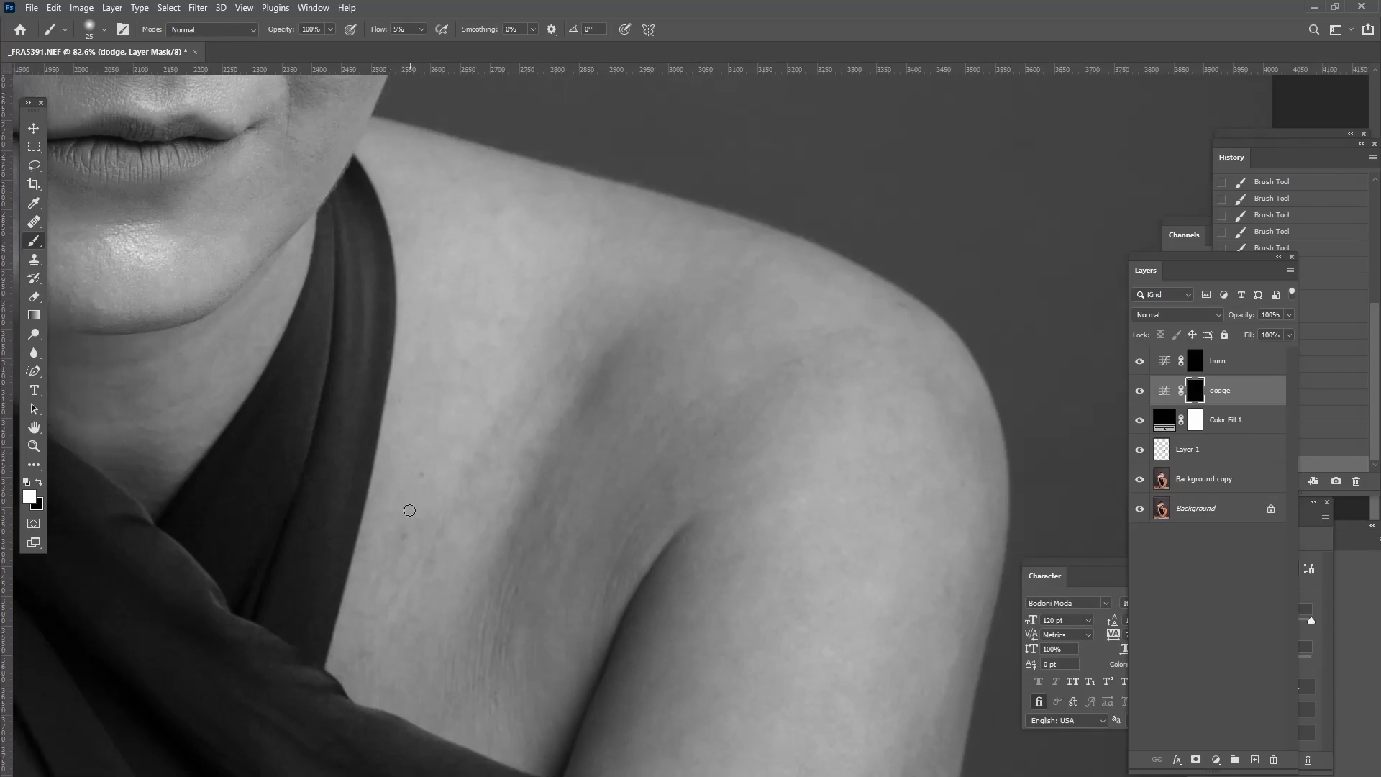
pyautogui.hscroll(-2, 407, 633)
pyautogui.click(410, 29)
pyautogui.write('7')
pyautogui.press('Return')
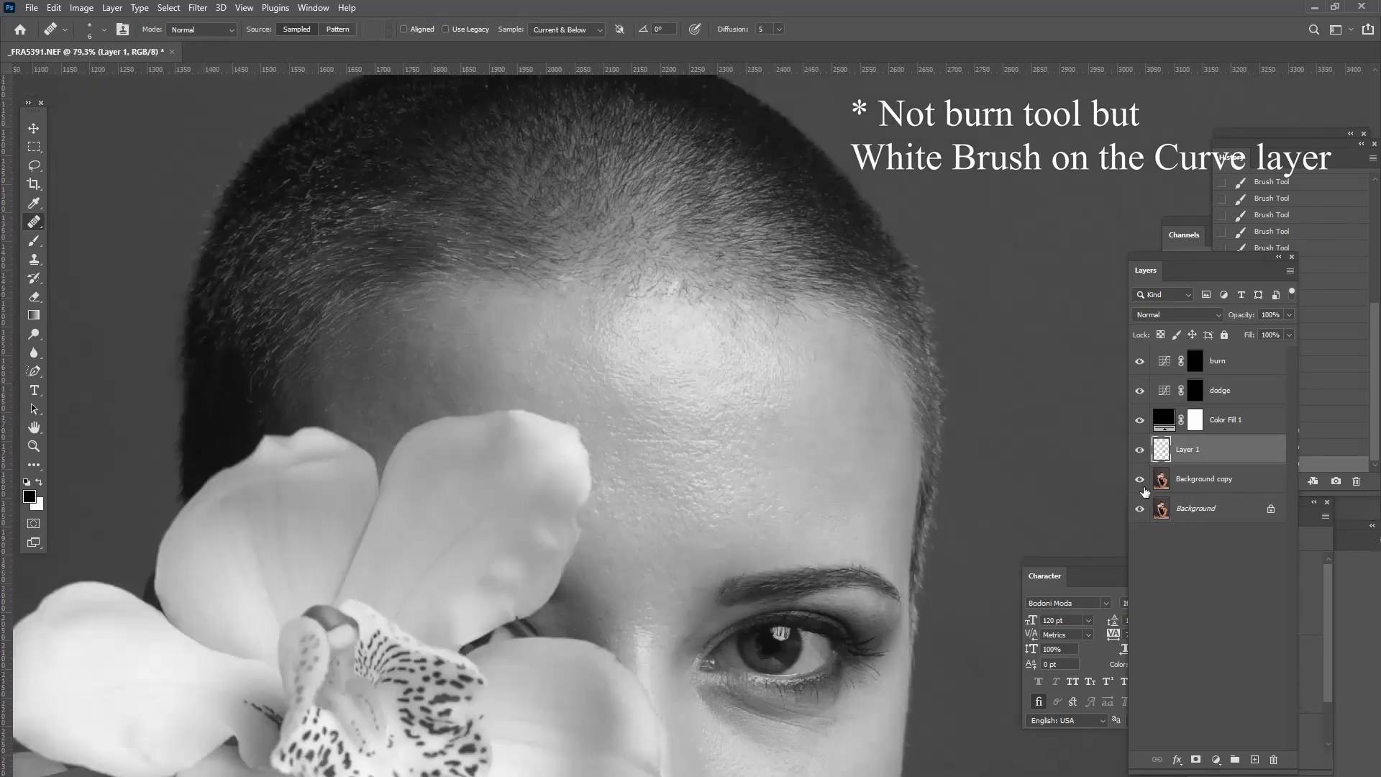
# Step: Hide the Background copy and Color Fill 1 layers to view the portrait in color
pyautogui.click(1138, 421)
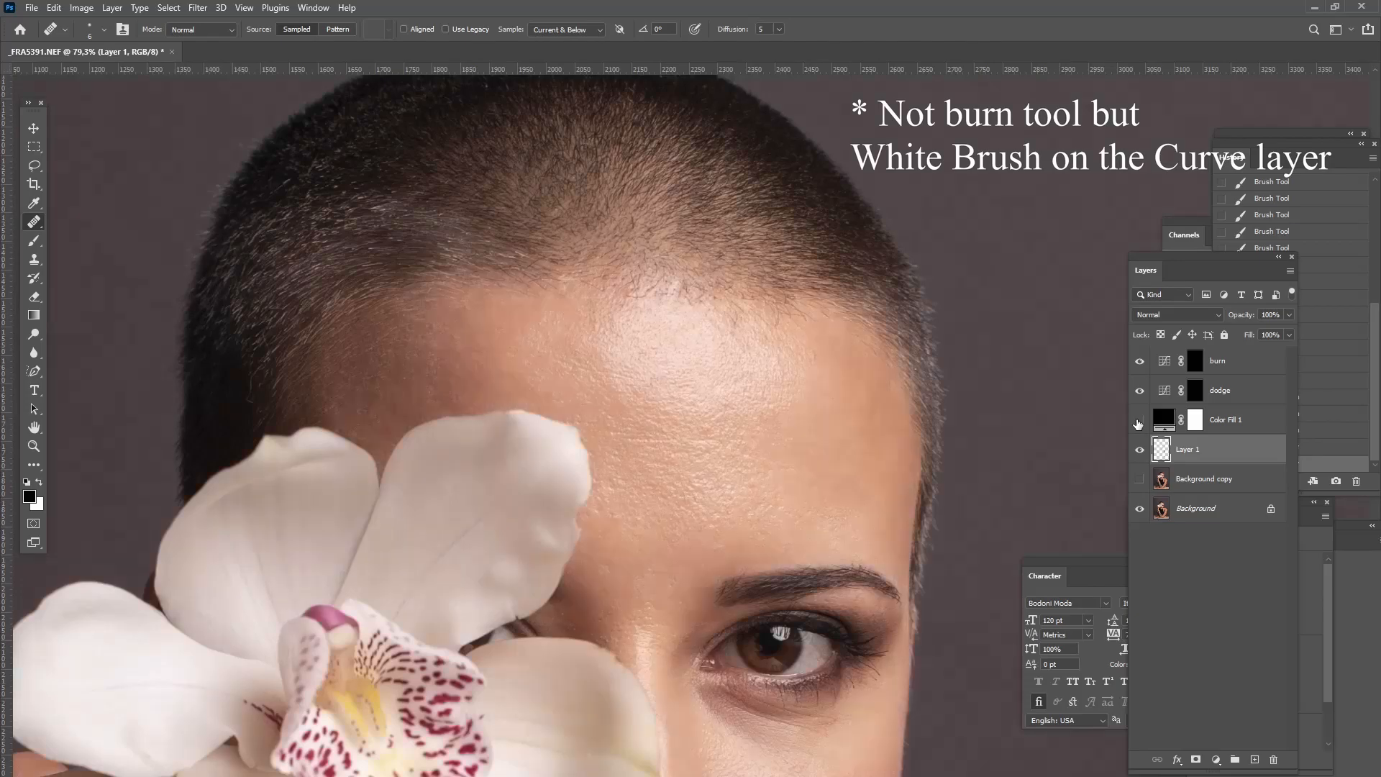
pyautogui.scroll(-3, 920, 464)
pyautogui.scroll(-2, 921, 464)
pyautogui.scroll(-4, 891, 547)
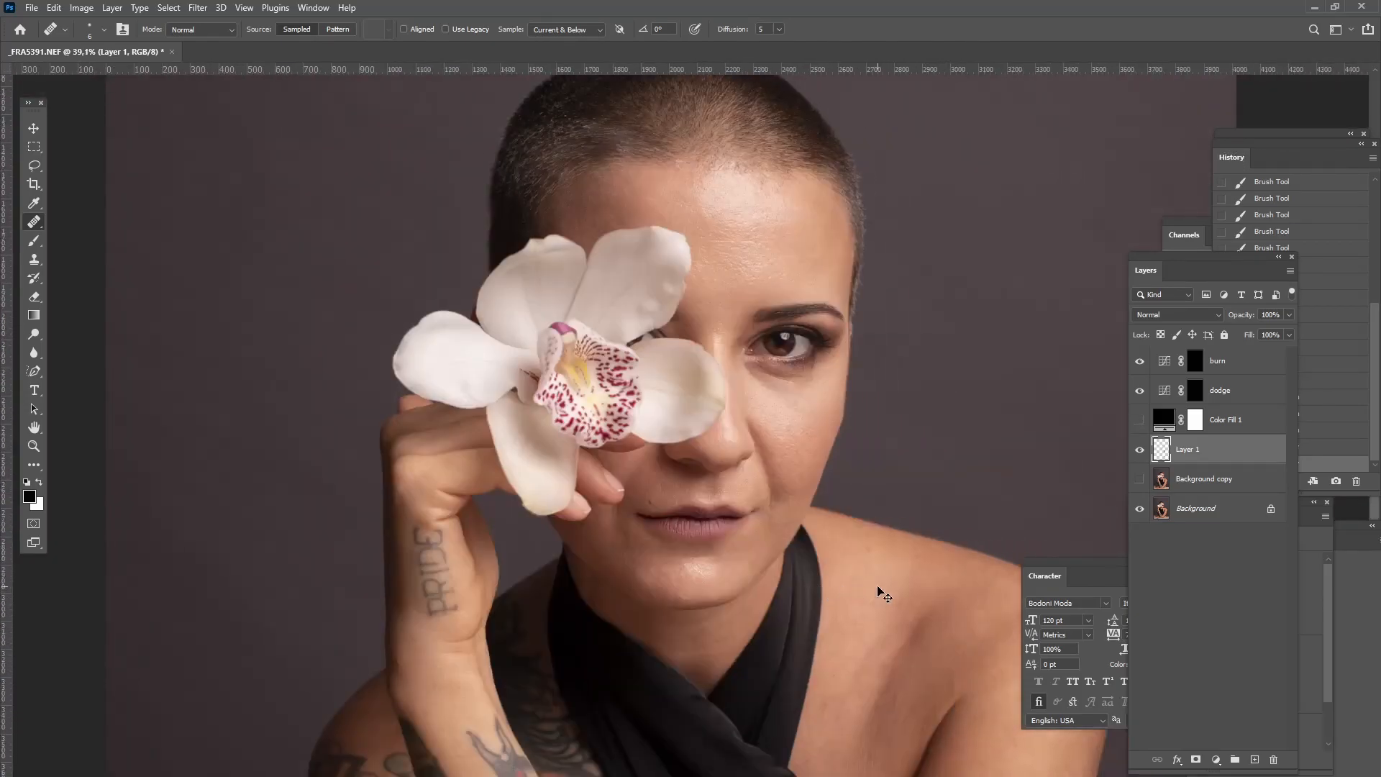
pyautogui.hscroll(3, 878, 589)
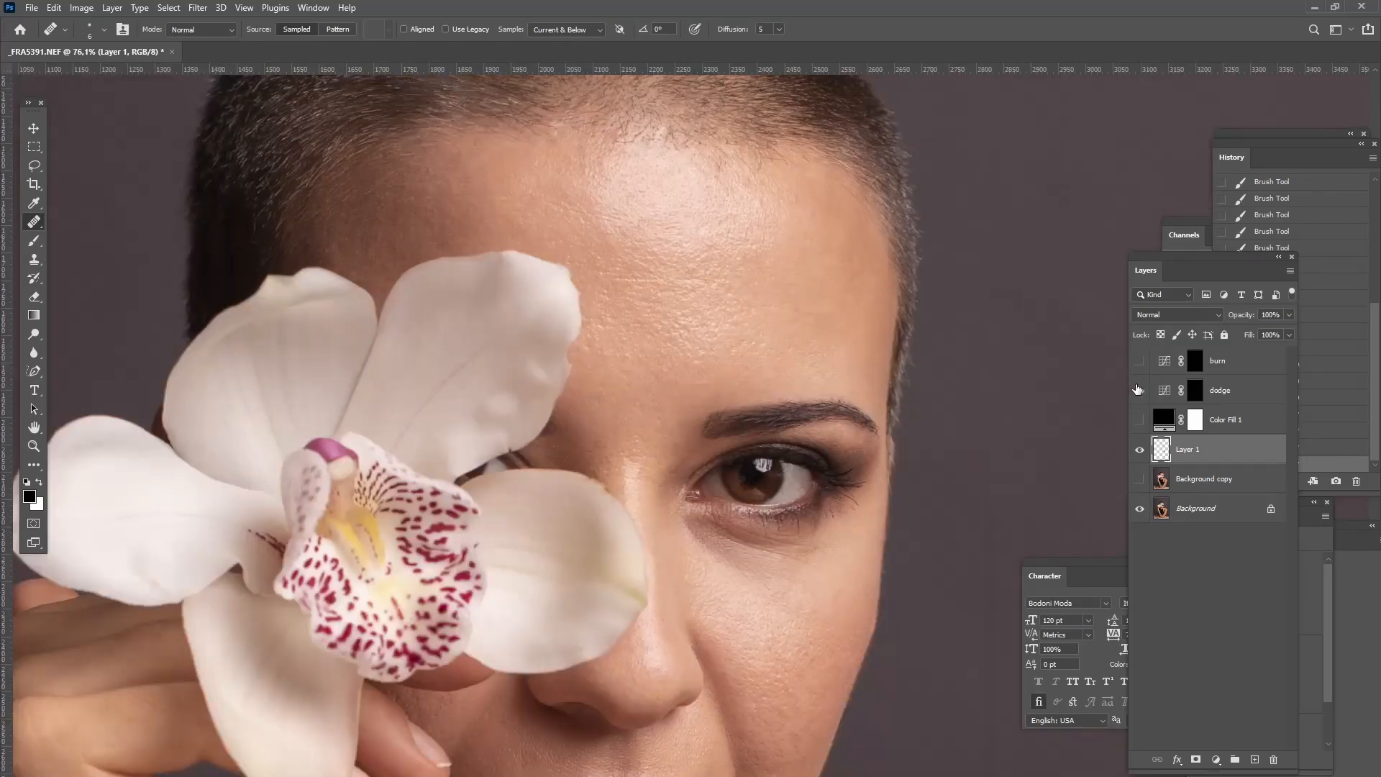
# Step: Toggle the burn and dodge layers' visibility to compare the face before and after
pyautogui.click(1140, 417)
pyautogui.click(1139, 364)
pyautogui.click(1140, 391)
pyautogui.scroll(-5, 938, 409)
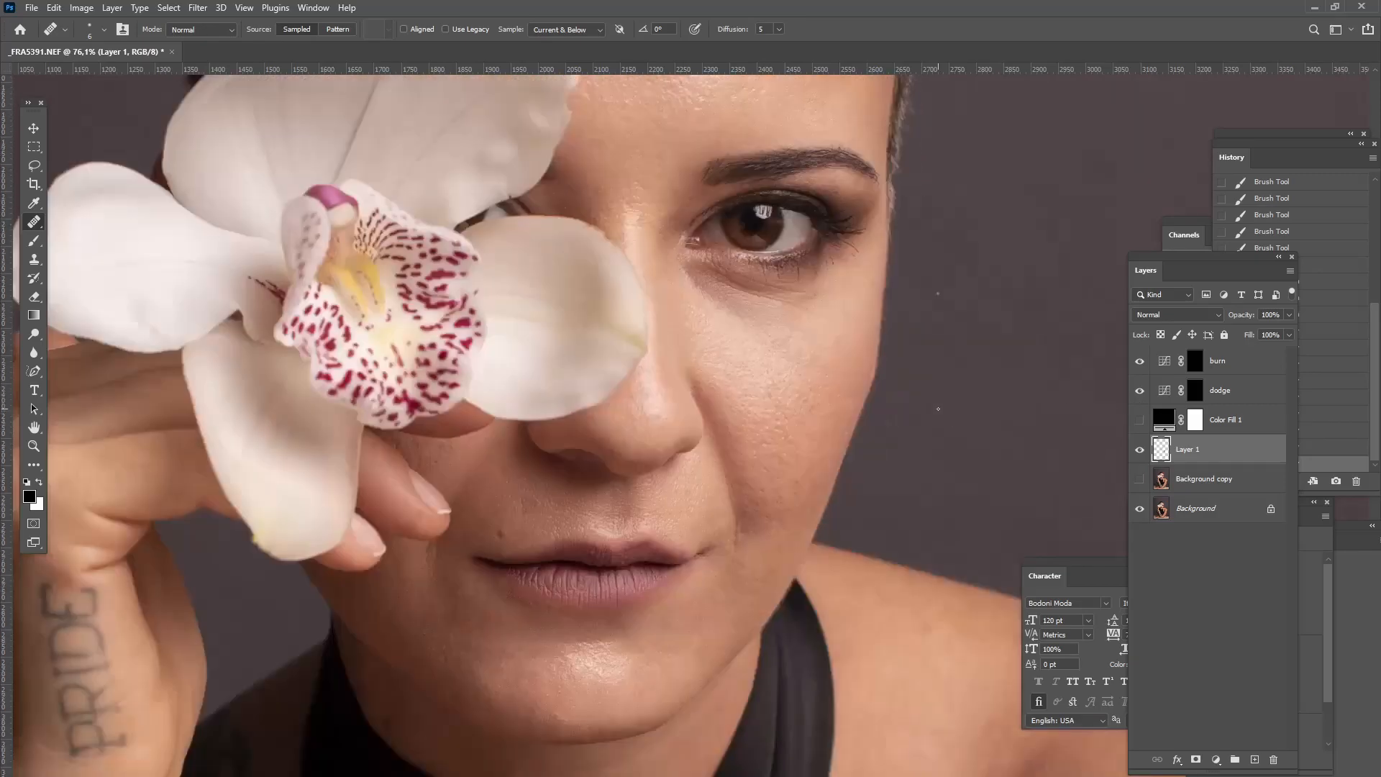
pyautogui.scroll(-2, 938, 408)
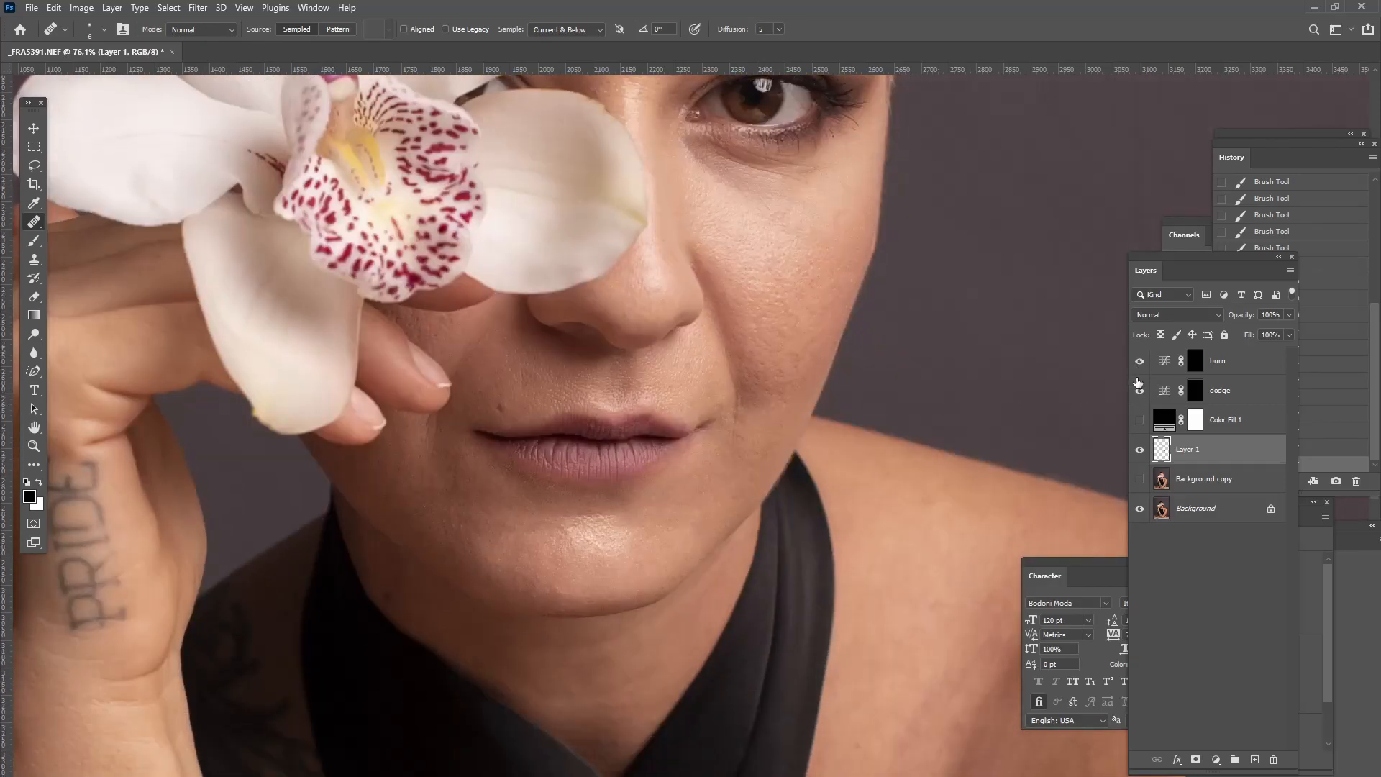
pyautogui.click(1139, 361)
pyautogui.click(1139, 391)
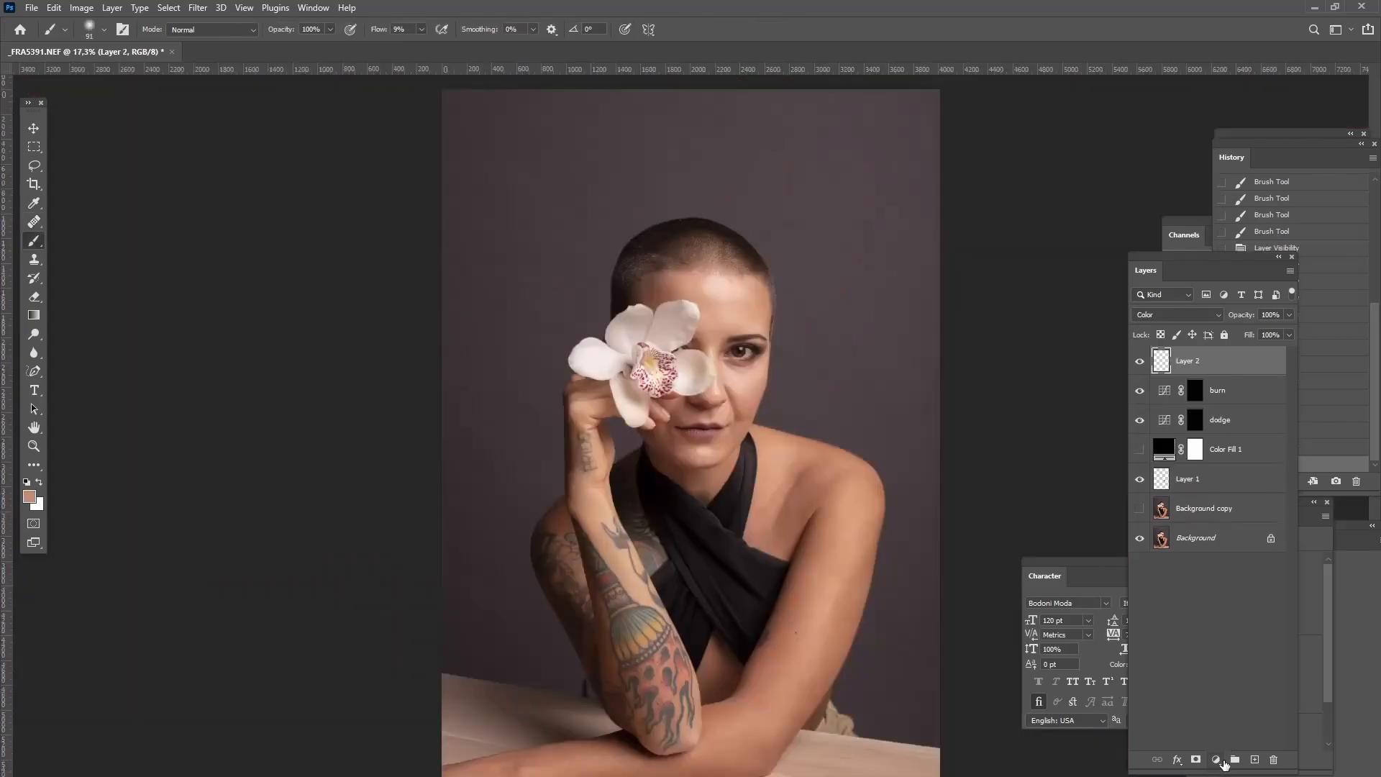
# Step: Add a Curves adjustment layer at the top of the stack and raise its midtones to brighten the image
pyautogui.click(1215, 760)
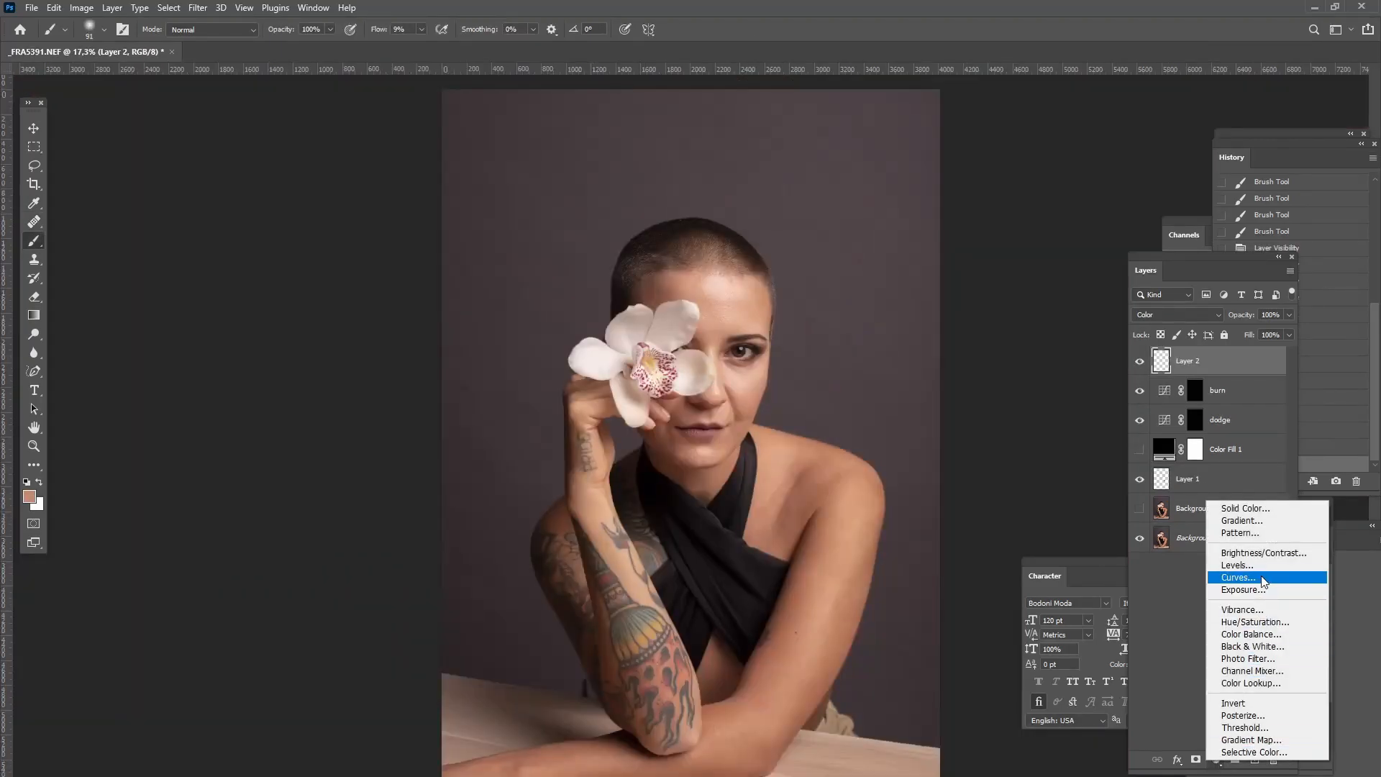
pyautogui.click(1239, 577)
pyautogui.moveTo(1232, 675); pyautogui.dragTo(1232, 655)
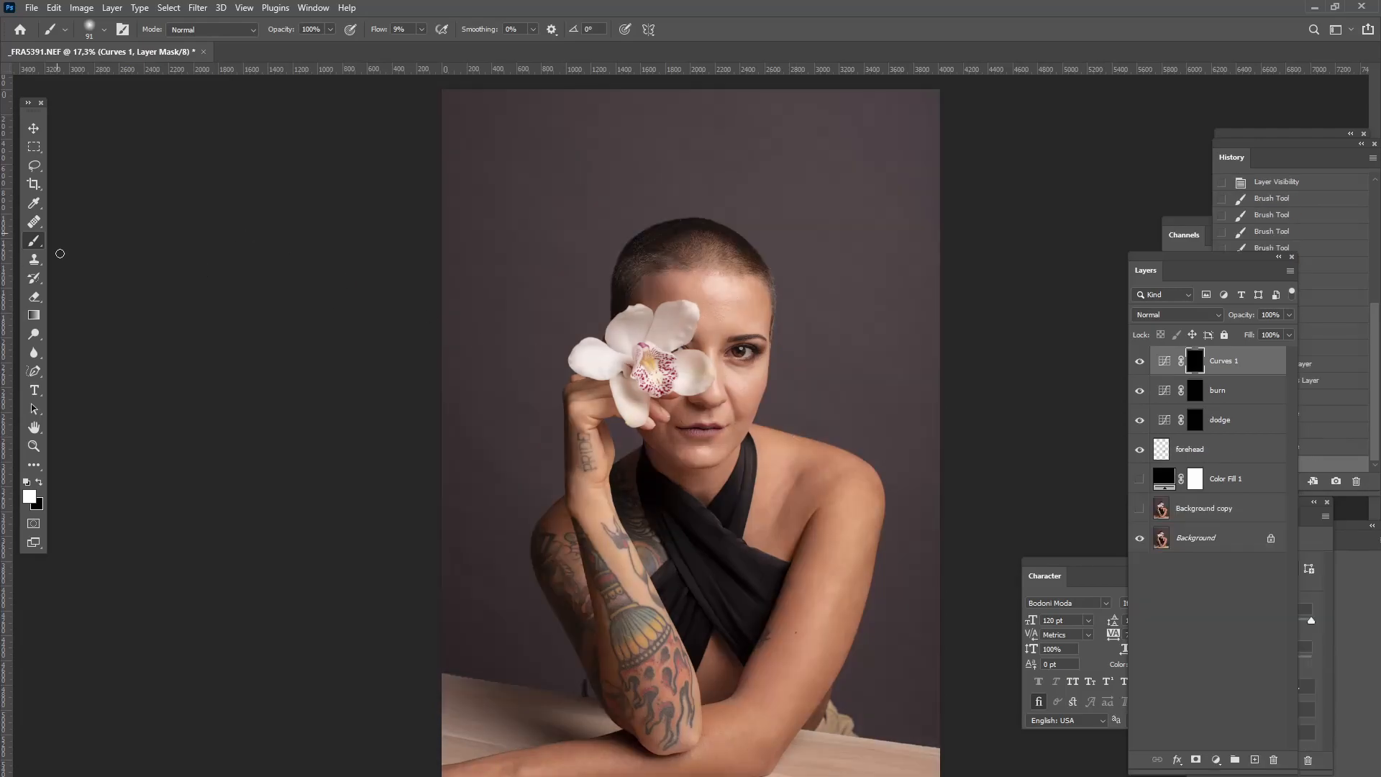
# Step: Set the brush size to 480 px and paint white on the Curves 1 mask over the forearm on the table
pyautogui.click(90, 30)
pyautogui.write('480')
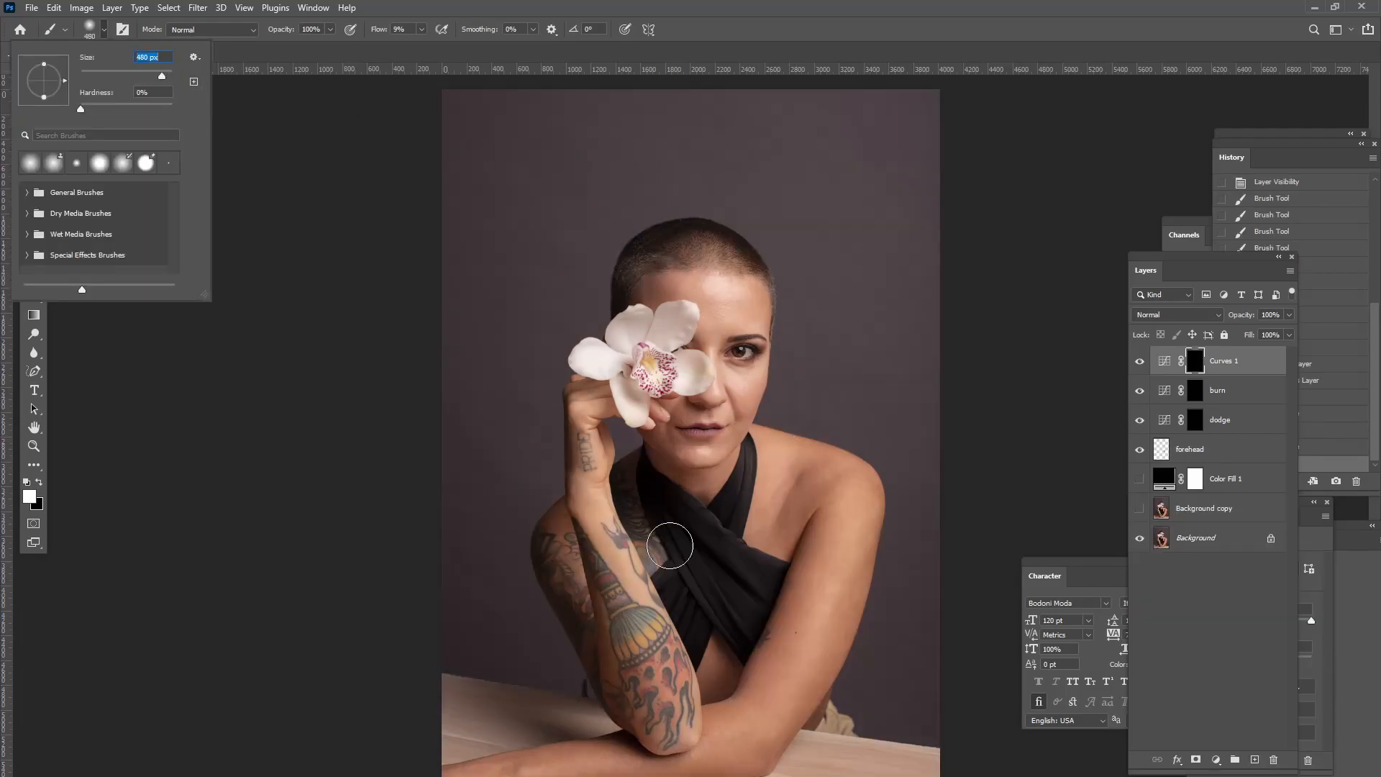
pyautogui.press('Return')
pyautogui.moveTo(768, 705)
pyautogui.mouseDown()
pyautogui.moveTo(723, 748)
pyautogui.moveTo(568, 774)
pyautogui.mouseUp()
# Step: Set the brush flow to 100% and paint white on the Curves 1 mask over the shoulder and arm, undoing a stray stroke
pyautogui.moveTo(420, 30); pyautogui.dragTo(486, 46)
pyautogui.moveTo(757, 550)
pyautogui.mouseDown()
pyautogui.moveTo(761, 441)
pyautogui.moveTo(799, 467)
pyautogui.mouseUp()
pyautogui.moveTo(695, 756)
pyautogui.mouseDown()
pyautogui.moveTo(468, 766)
pyautogui.moveTo(582, 540)
pyautogui.moveTo(596, 432)
pyautogui.moveTo(720, 461)
pyautogui.mouseUp()
pyautogui.hotkey('ctrl', 'z')
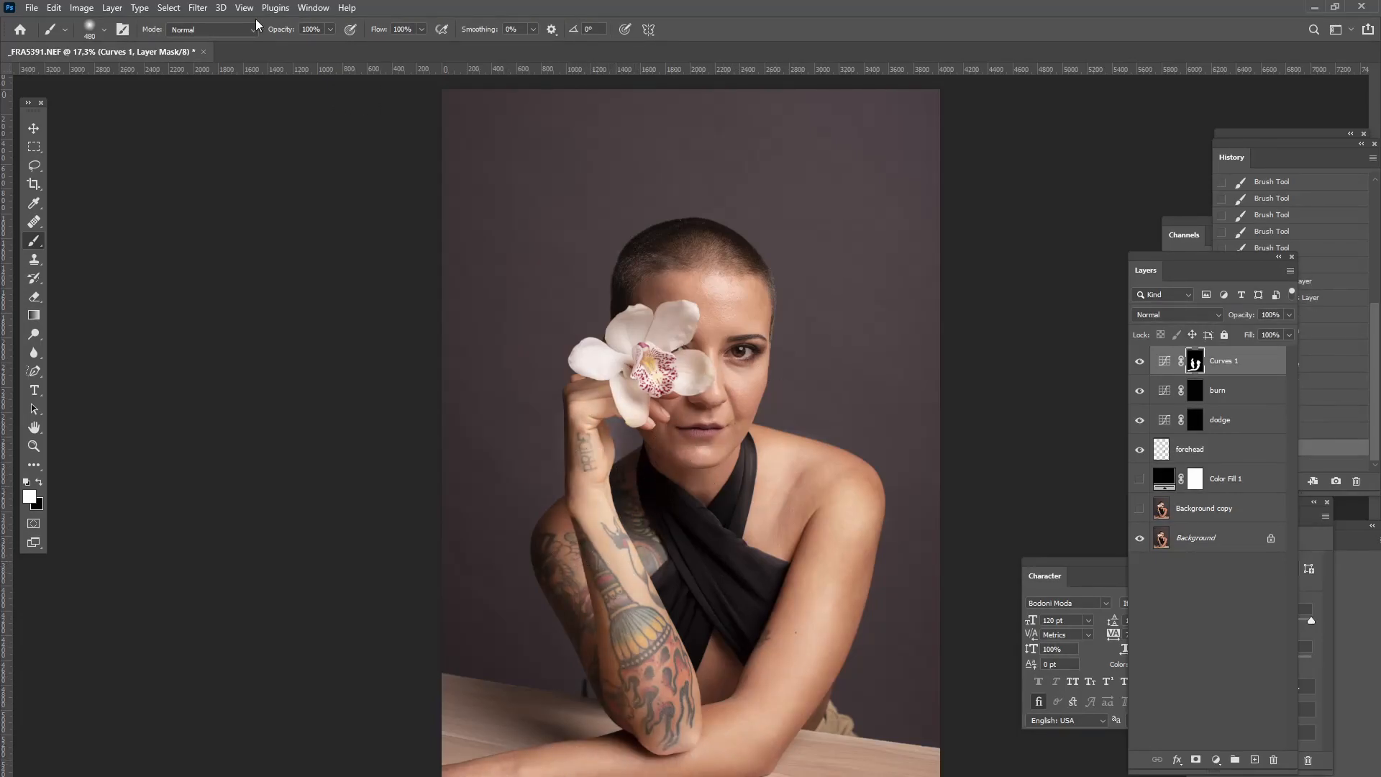
pyautogui.moveTo(854, 487)
pyautogui.mouseDown()
pyautogui.moveTo(826, 618)
pyautogui.moveTo(740, 706)
pyautogui.mouseUp()
# Step: Paint black on the Curves 1 mask along the outer edge of the shoulder with a 422 px brush
pyautogui.press('x')
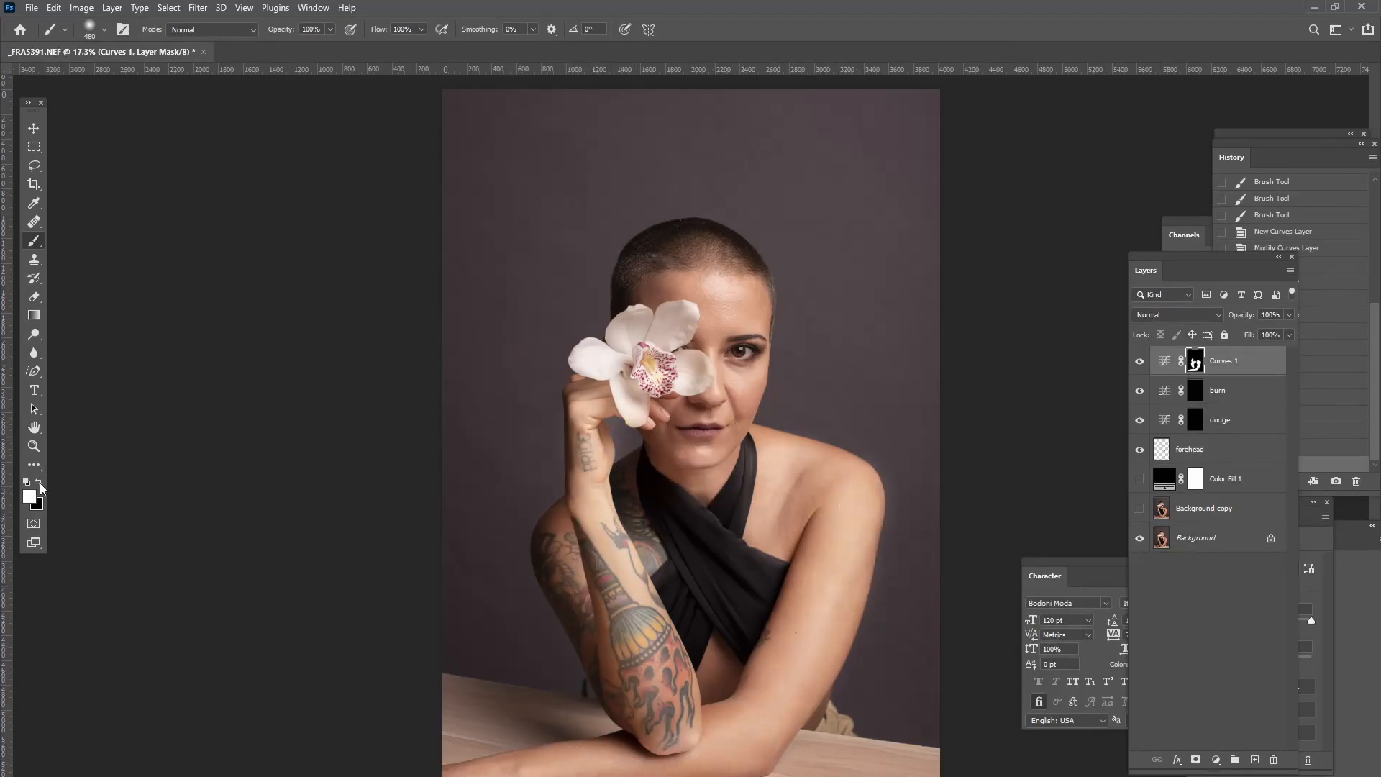
pyautogui.click(103, 30)
pyautogui.press('Return')
pyautogui.moveTo(903, 487); pyautogui.dragTo(885, 596)
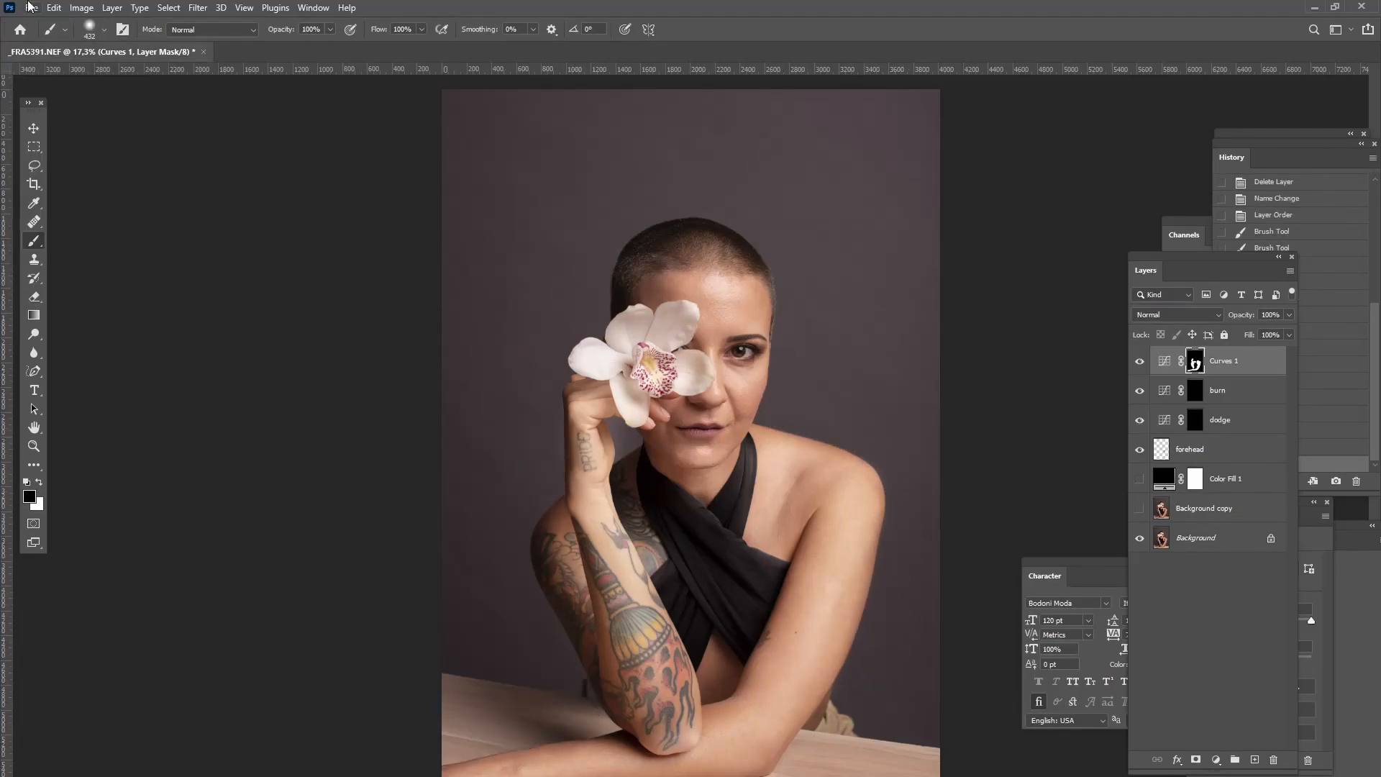
# Step: Reduce the brush to 136 px and mask the brightening out below the flower beside the raised hand
pyautogui.press('Return')
pyautogui.write('75')
pyautogui.press('Return')
pyautogui.click(617, 425)
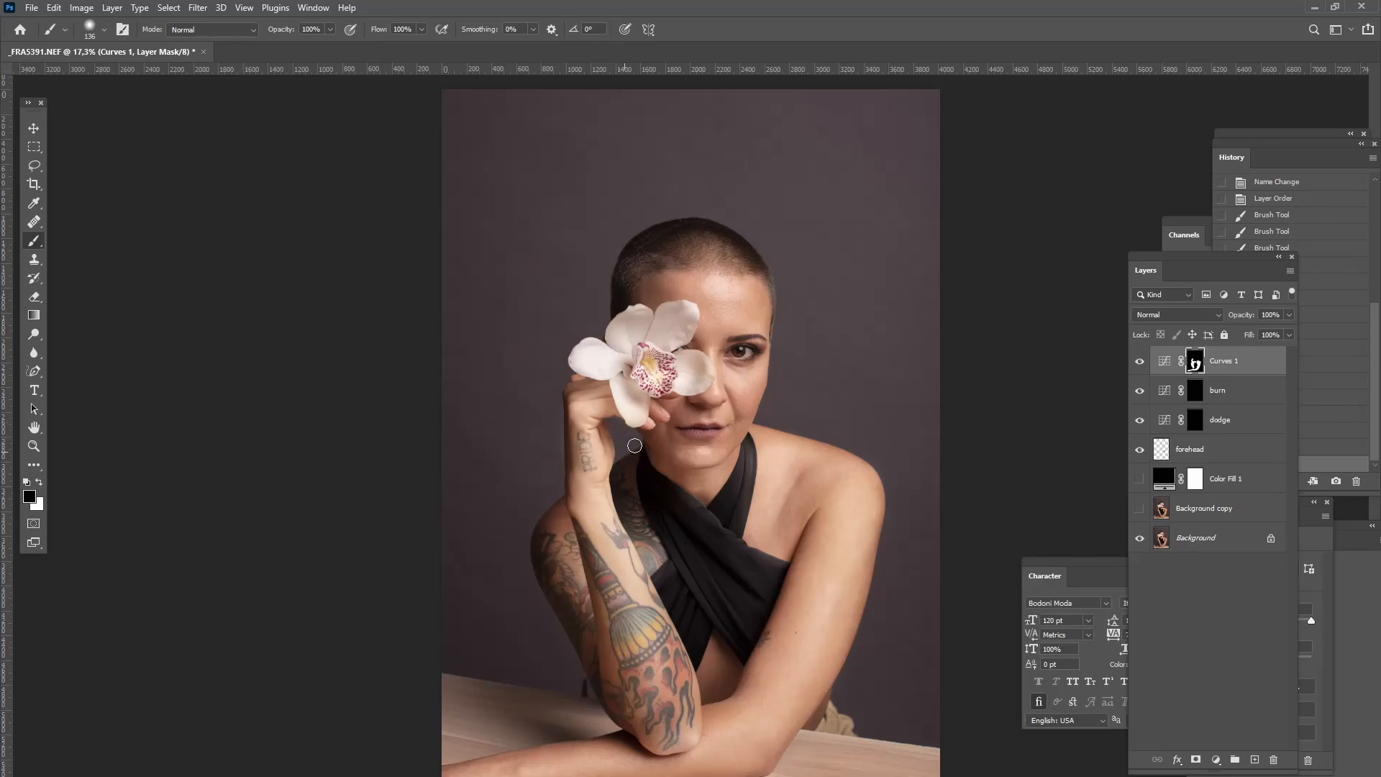
# Step: Set the Curves 1 layer's opacity to 55% and toggle its visibility to compare the effect
pyautogui.scroll(-2, 631, 447)
pyautogui.scroll(3, 779, 379)
pyautogui.click(1289, 314)
pyautogui.moveTo(1291, 330); pyautogui.dragTo(1257, 330)
pyautogui.scroll(-3, 714, 451)
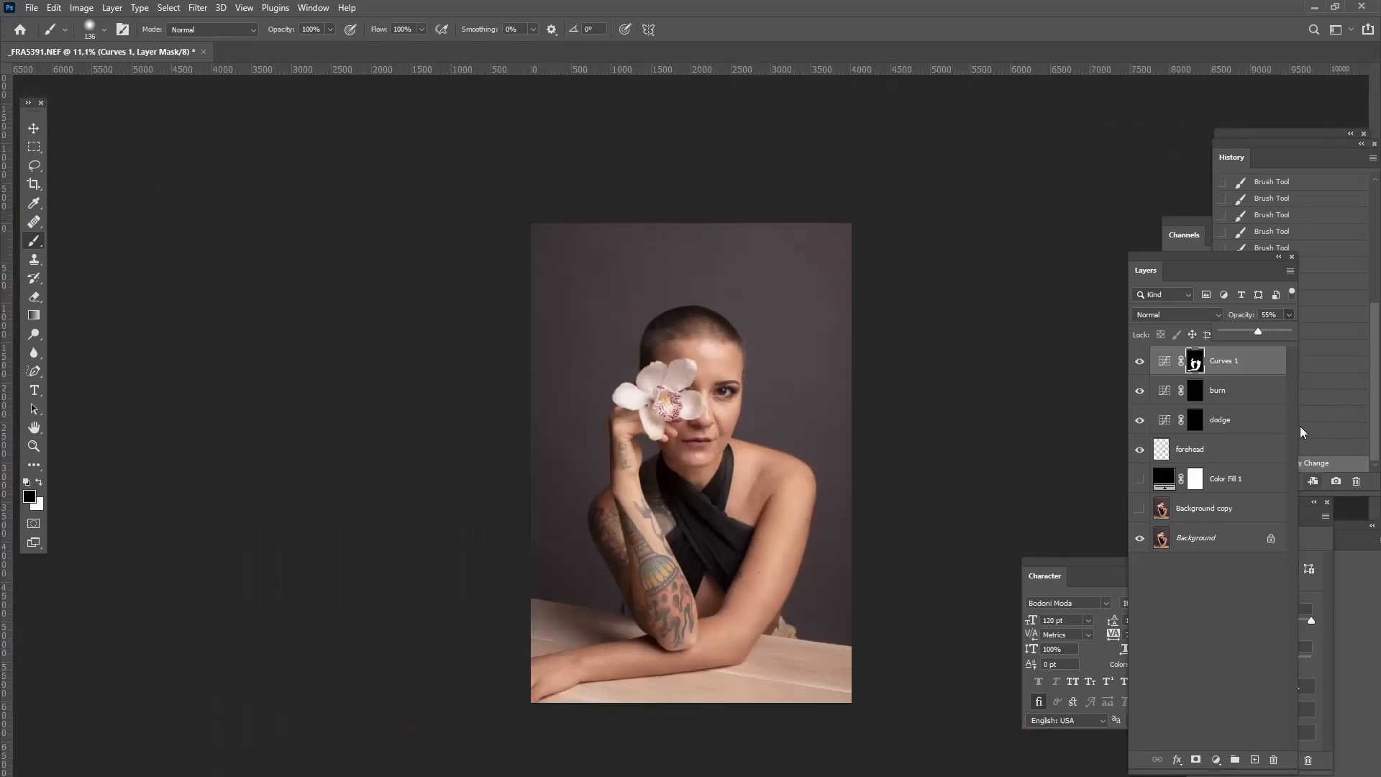
pyautogui.click(1139, 361)
pyautogui.click(1139, 361)
# Step: Add a Hue/Saturation adjustment layer above Curves 1
pyautogui.scroll(1, 1043, 386)
pyautogui.click(1215, 759)
pyautogui.click(1253, 627)
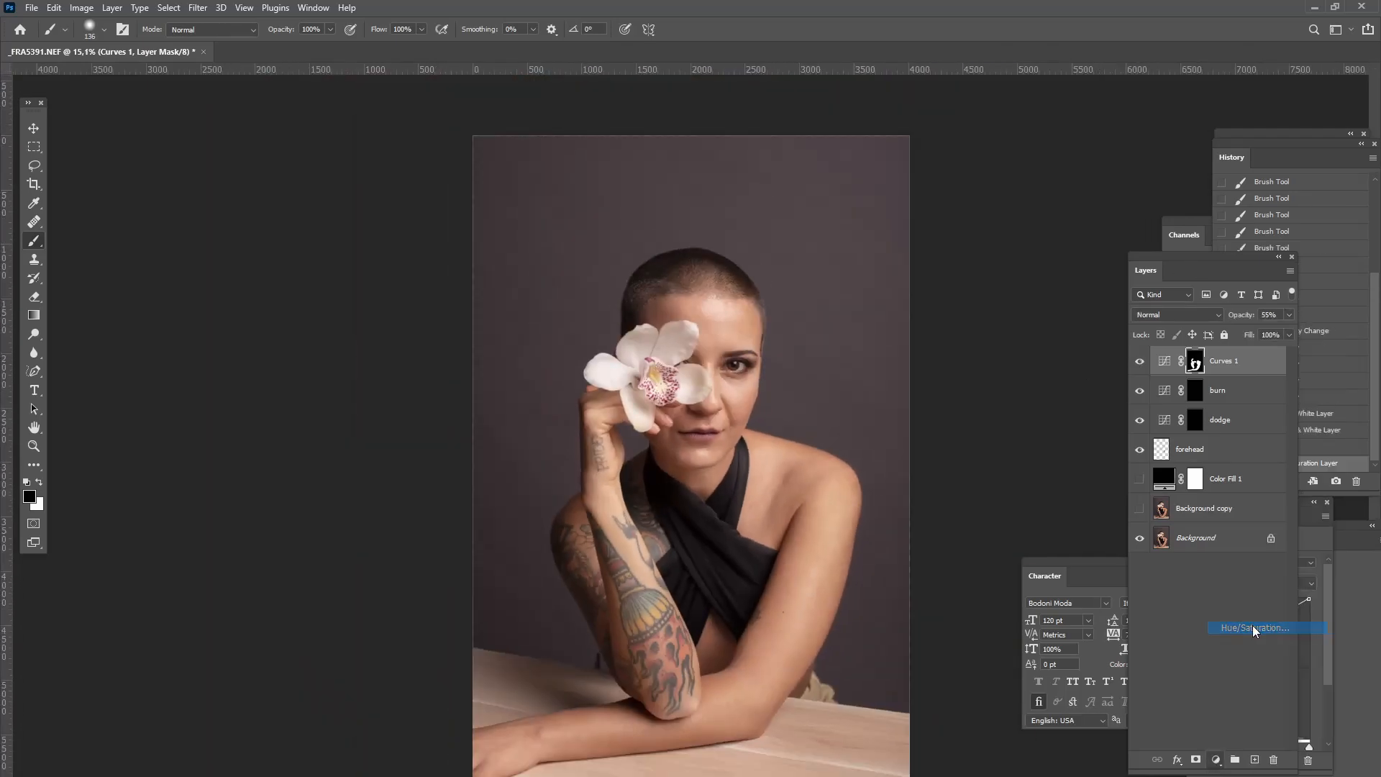
# Step: Desaturate the portrait completely by setting the Hue/Saturation 1 layer's saturation to -100
pyautogui.click(1305, 565)
pyautogui.moveTo(1228, 647); pyautogui.dragTo(1057, 633)
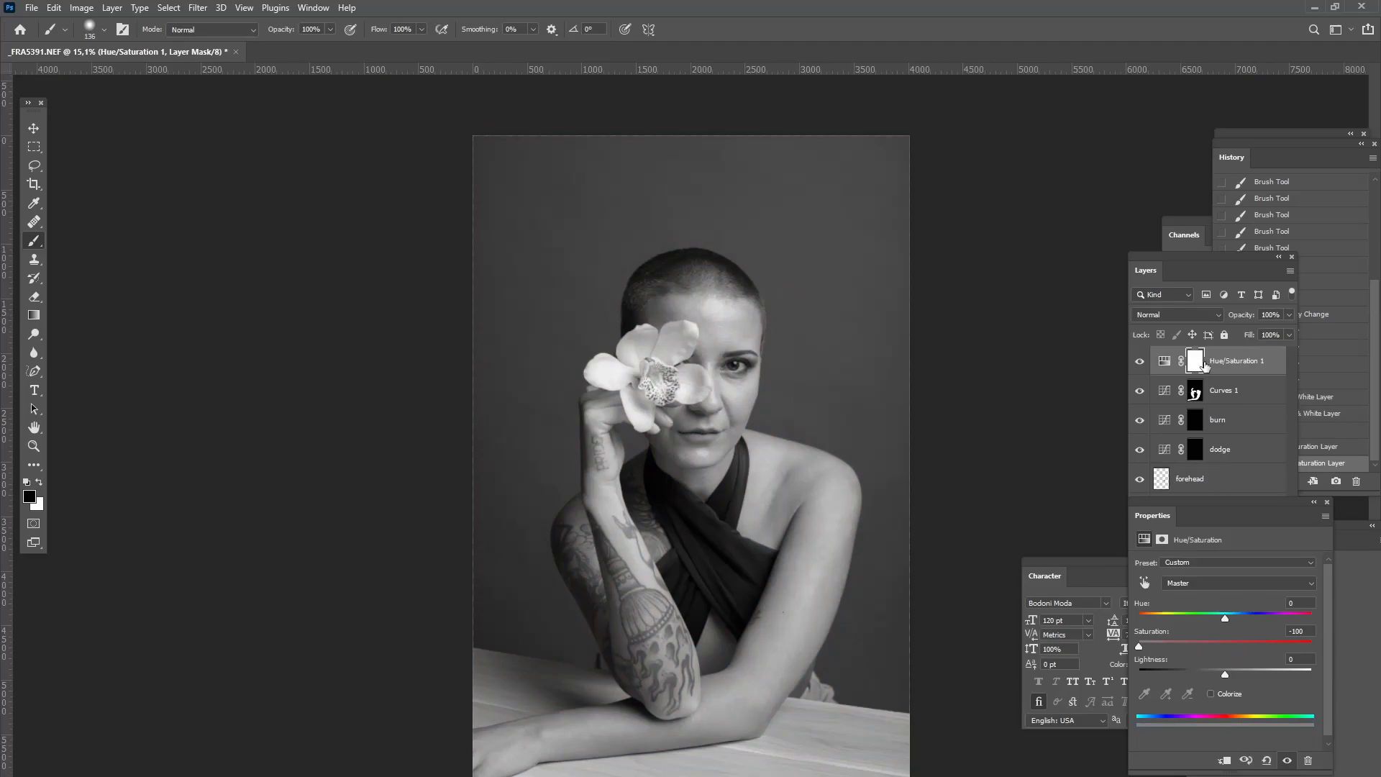
pyautogui.click(1174, 288)
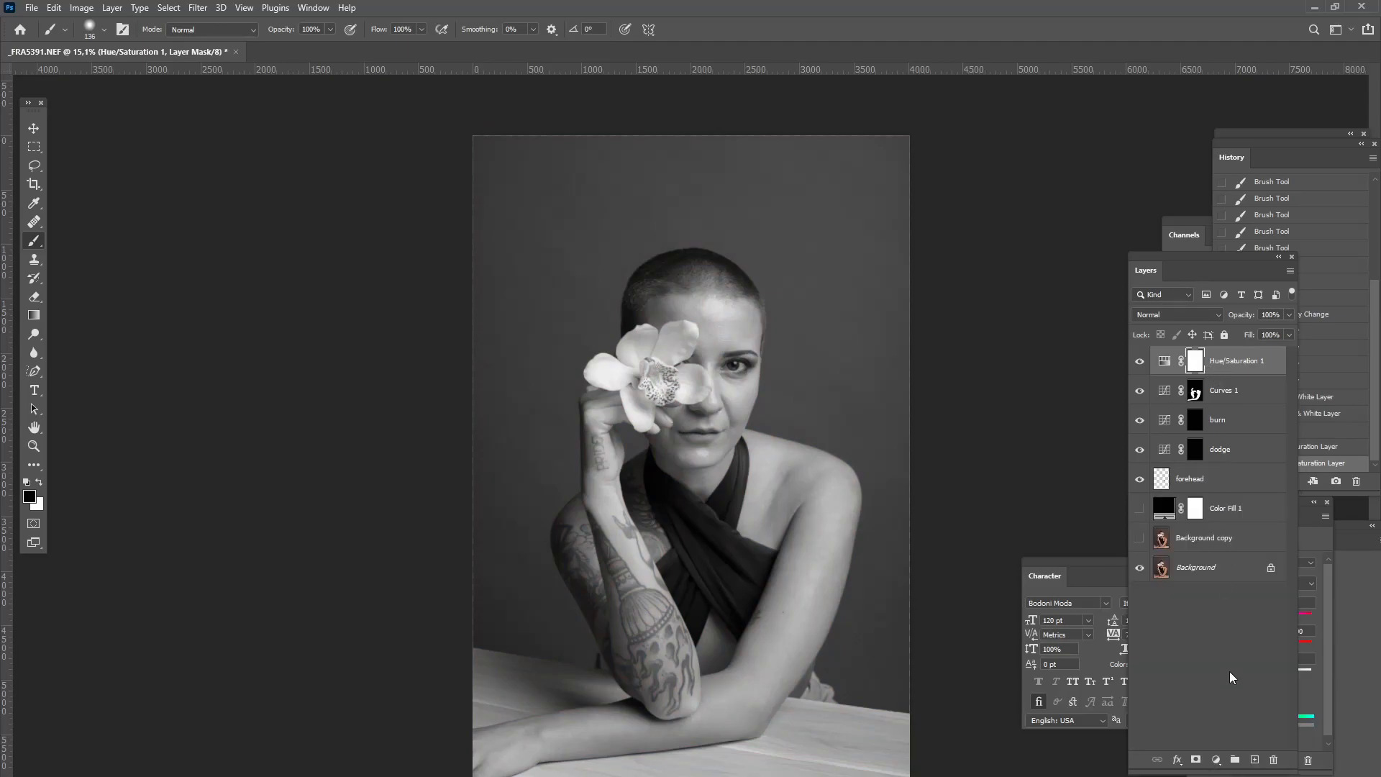
# Step: Add a Levels adjustment layer on top with black input 9 and midtones 0.84, and lower the white input to boost contrast
pyautogui.click(1216, 760)
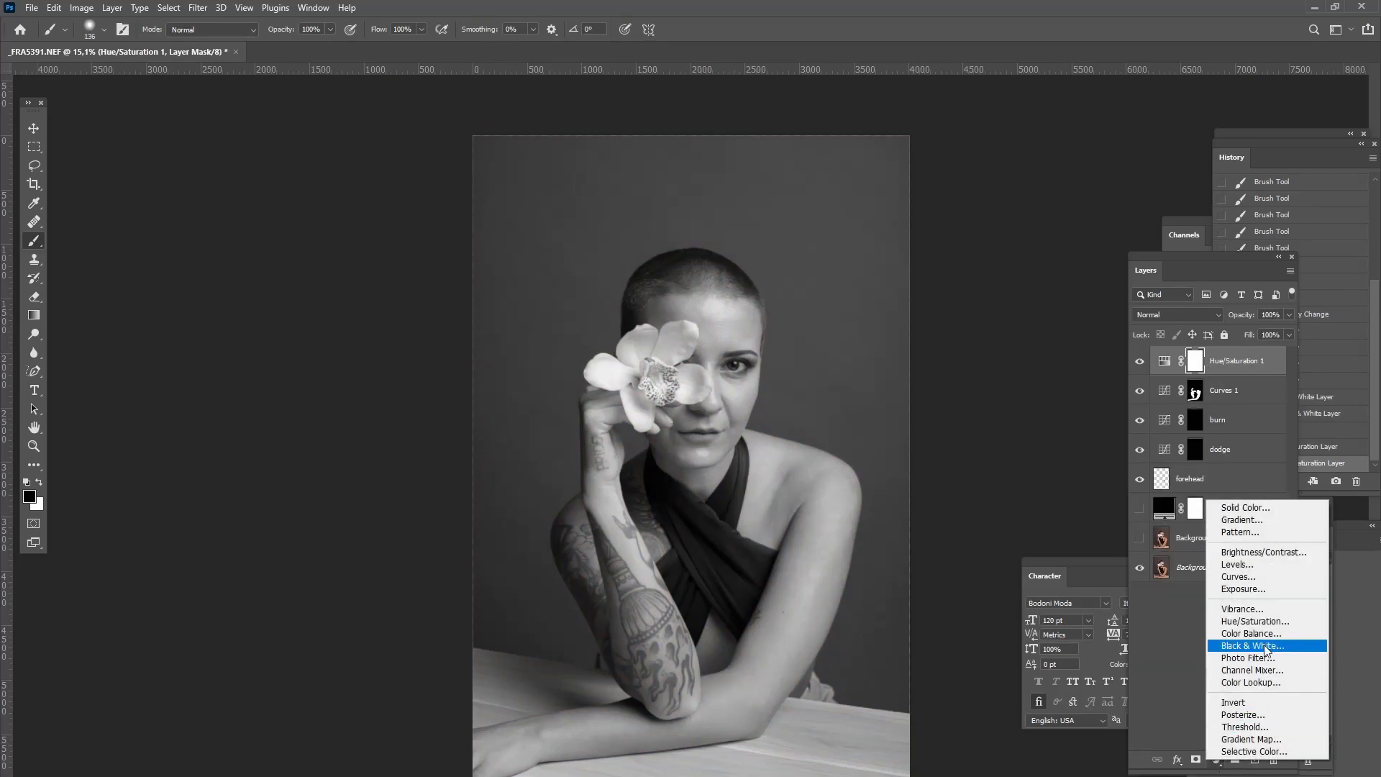
pyautogui.click(1255, 567)
pyautogui.click(1321, 568)
pyautogui.moveTo(1235, 667); pyautogui.dragTo(1304, 668)
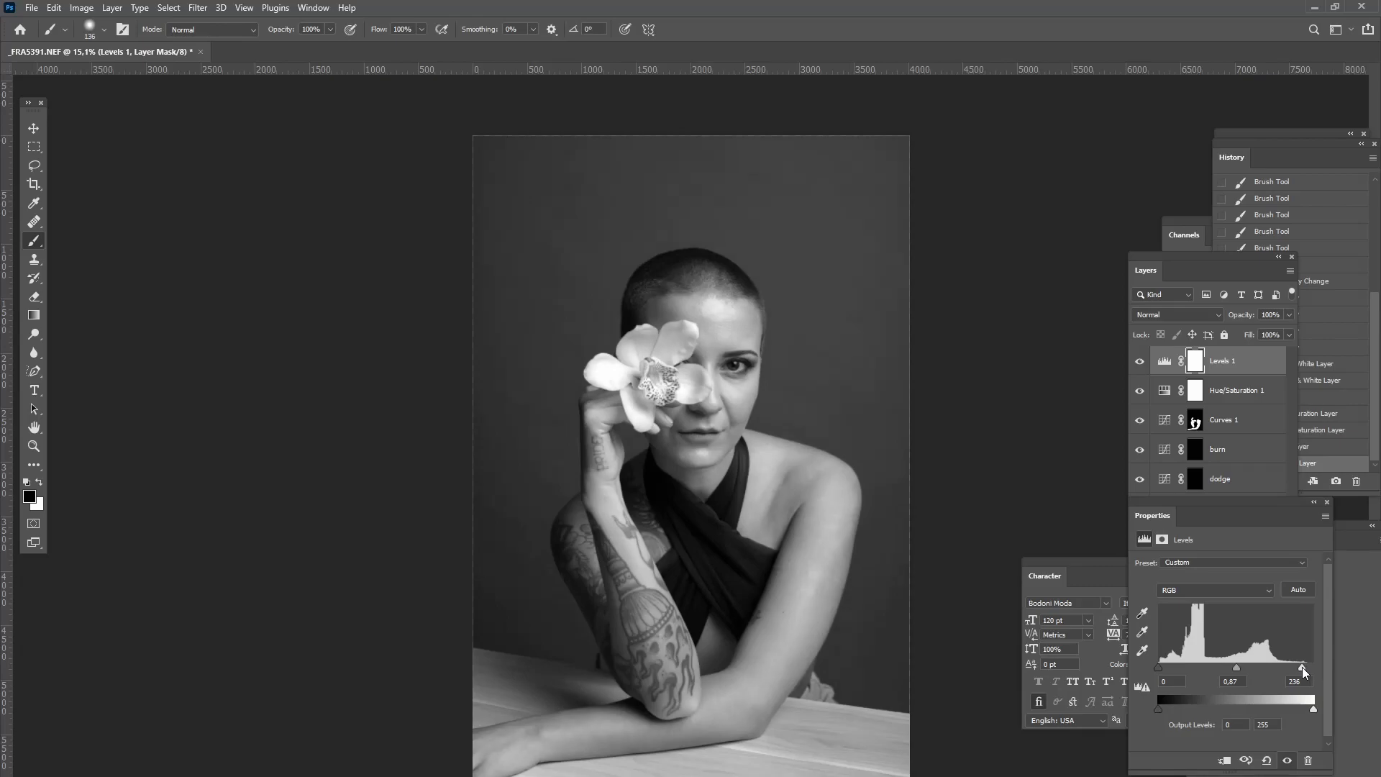
pyautogui.moveTo(1163, 667); pyautogui.dragTo(1159, 661)
pyautogui.moveTo(1240, 671); pyautogui.dragTo(1297, 671)
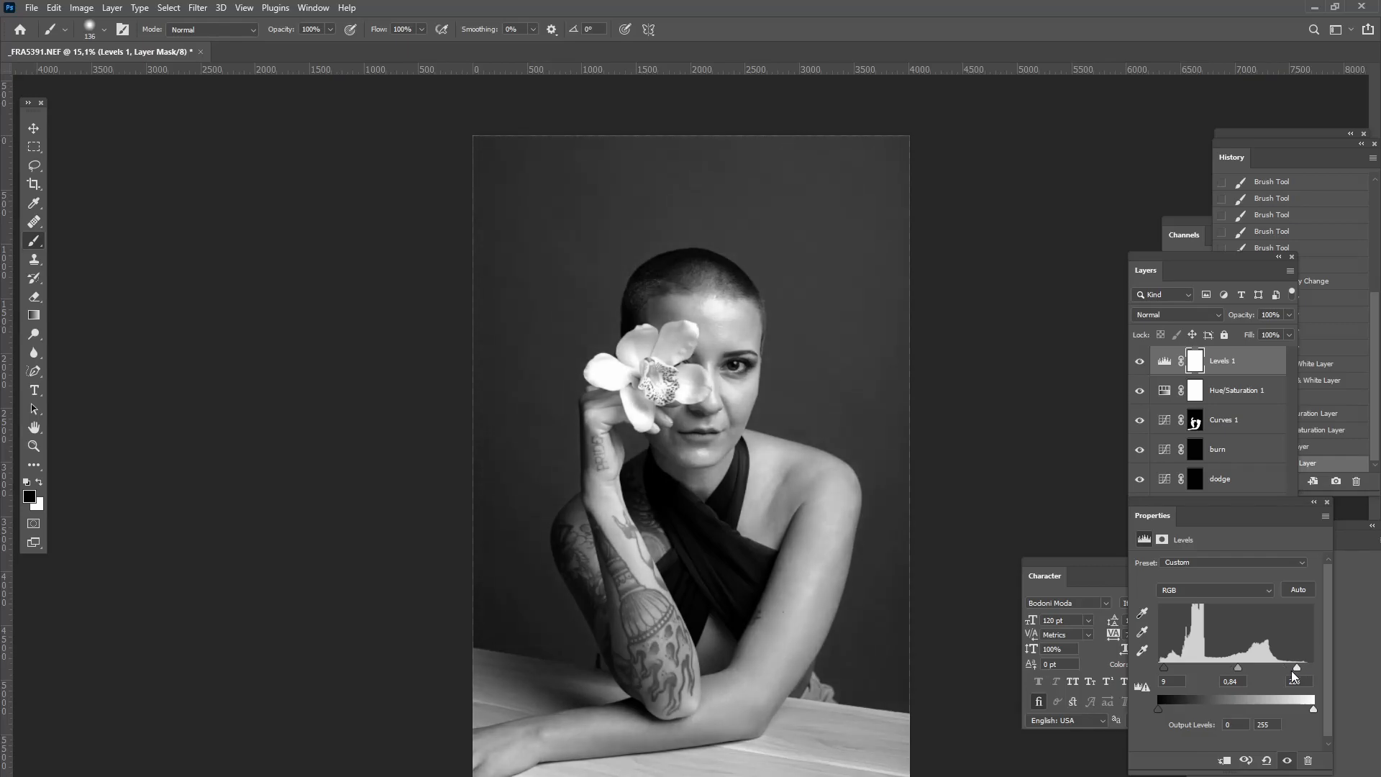
# Step: Hide Hue/Saturation 1 and add a Black & White adjustment layer above it with Reds 60 and Yellows 38
pyautogui.click(1233, 389)
pyautogui.click(1140, 390)
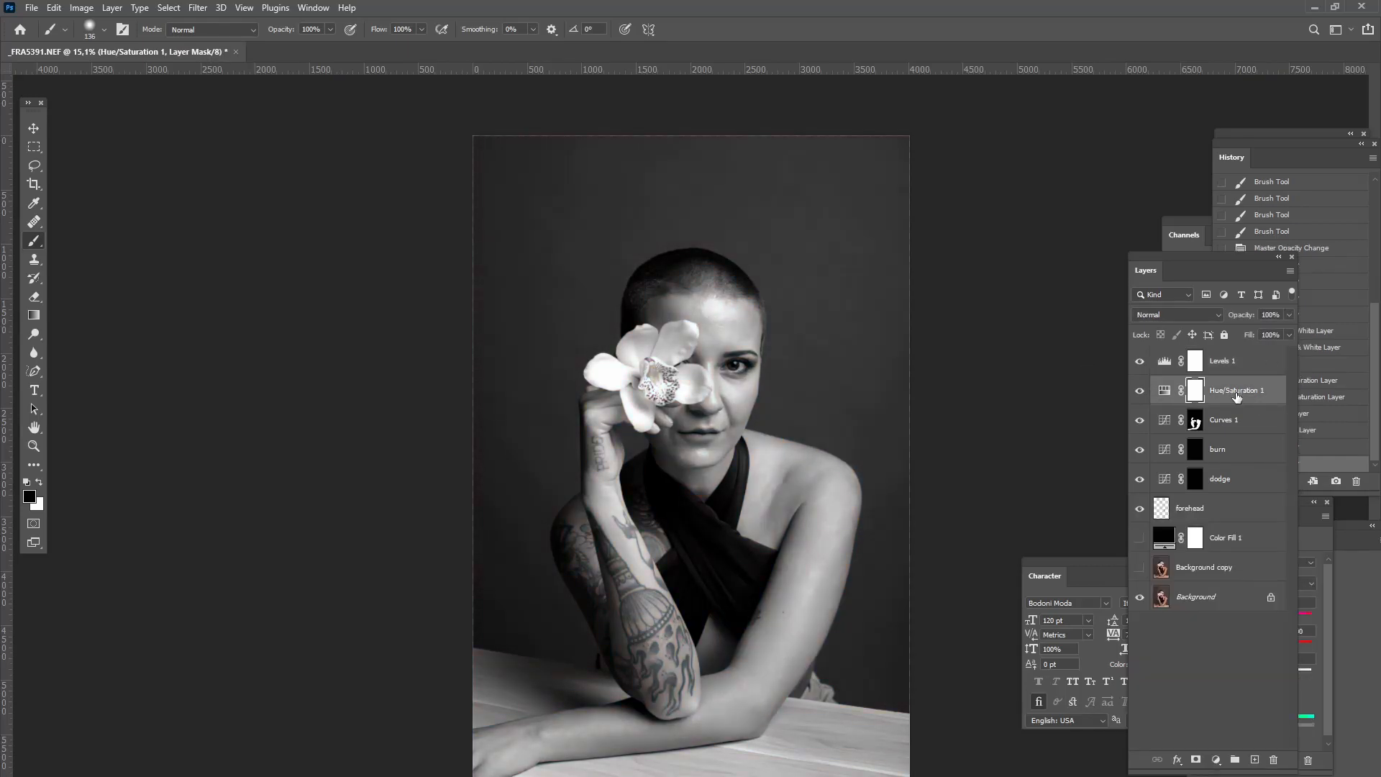
pyautogui.click(1216, 760)
pyautogui.click(1240, 645)
pyautogui.moveTo(1221, 617); pyautogui.dragTo(1219, 646)
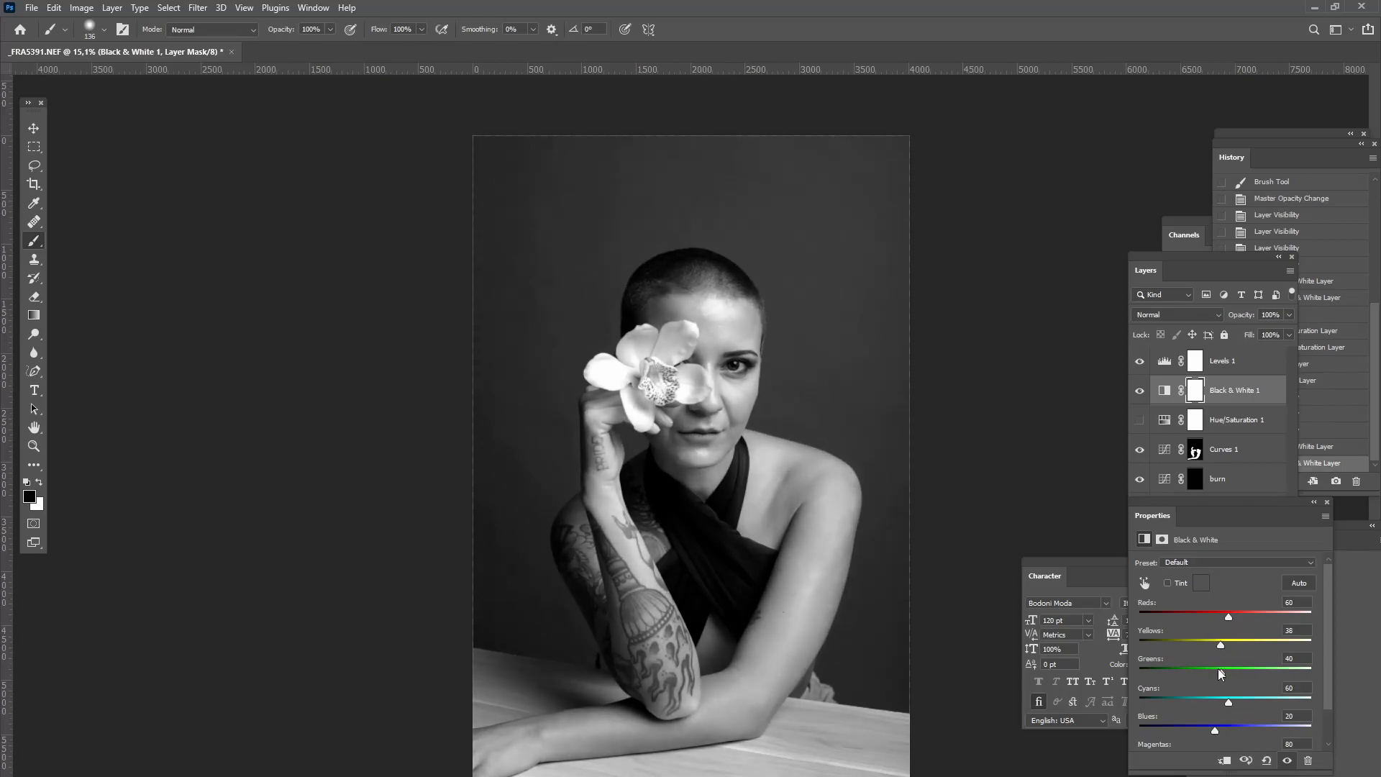
# Step: Readjust the Levels 1 input sliders for stronger contrast, moving the black point further inward
pyautogui.moveTo(1237, 666); pyautogui.dragTo(1298, 666)
pyautogui.moveTo(1167, 666); pyautogui.dragTo(1173, 667)
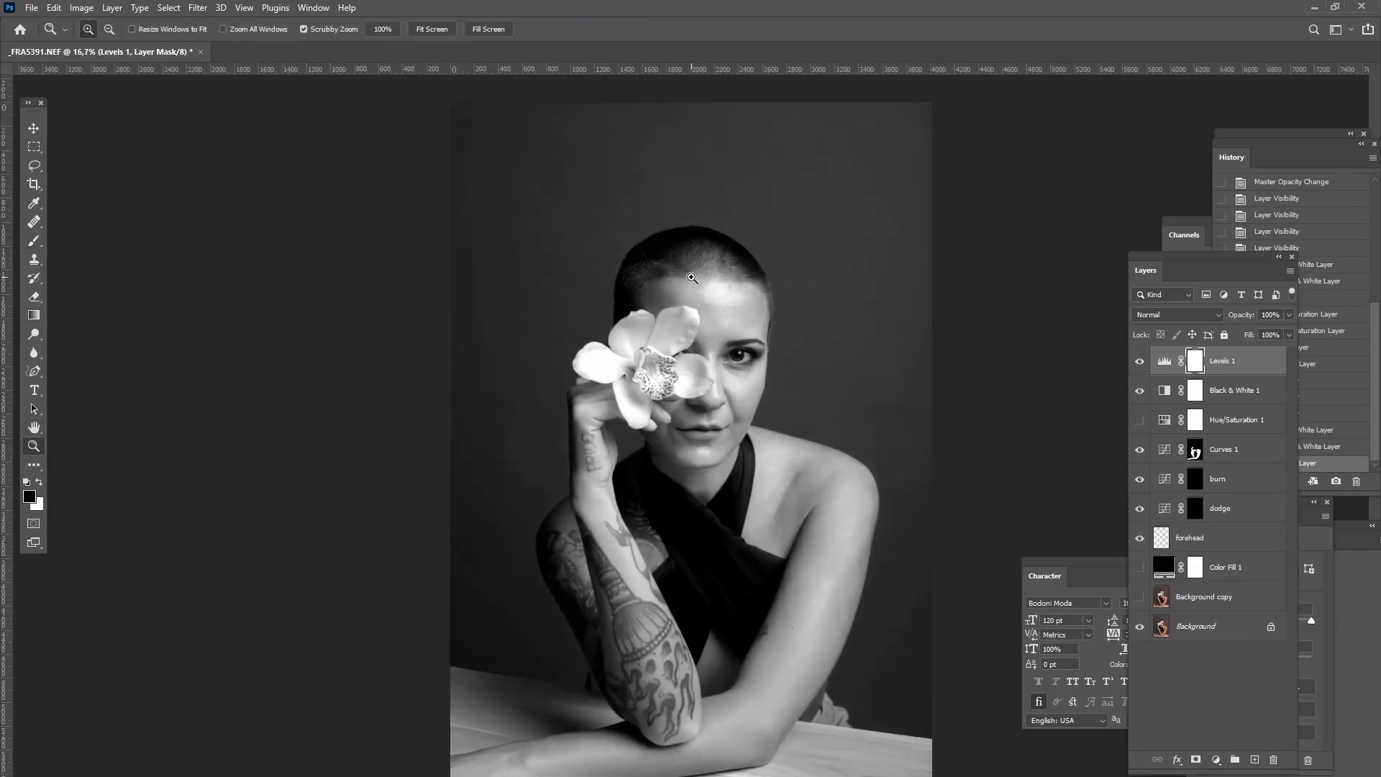
# Step: Paint black on the Levels 1 mask over the hair with a 464 px brush at 31% flow
pyautogui.keyDown('ctrl'); pyautogui.click(690, 320); pyautogui.keyUp('ctrl')
pyautogui.click(104, 29)
pyautogui.write('464')
pyautogui.press('Return')
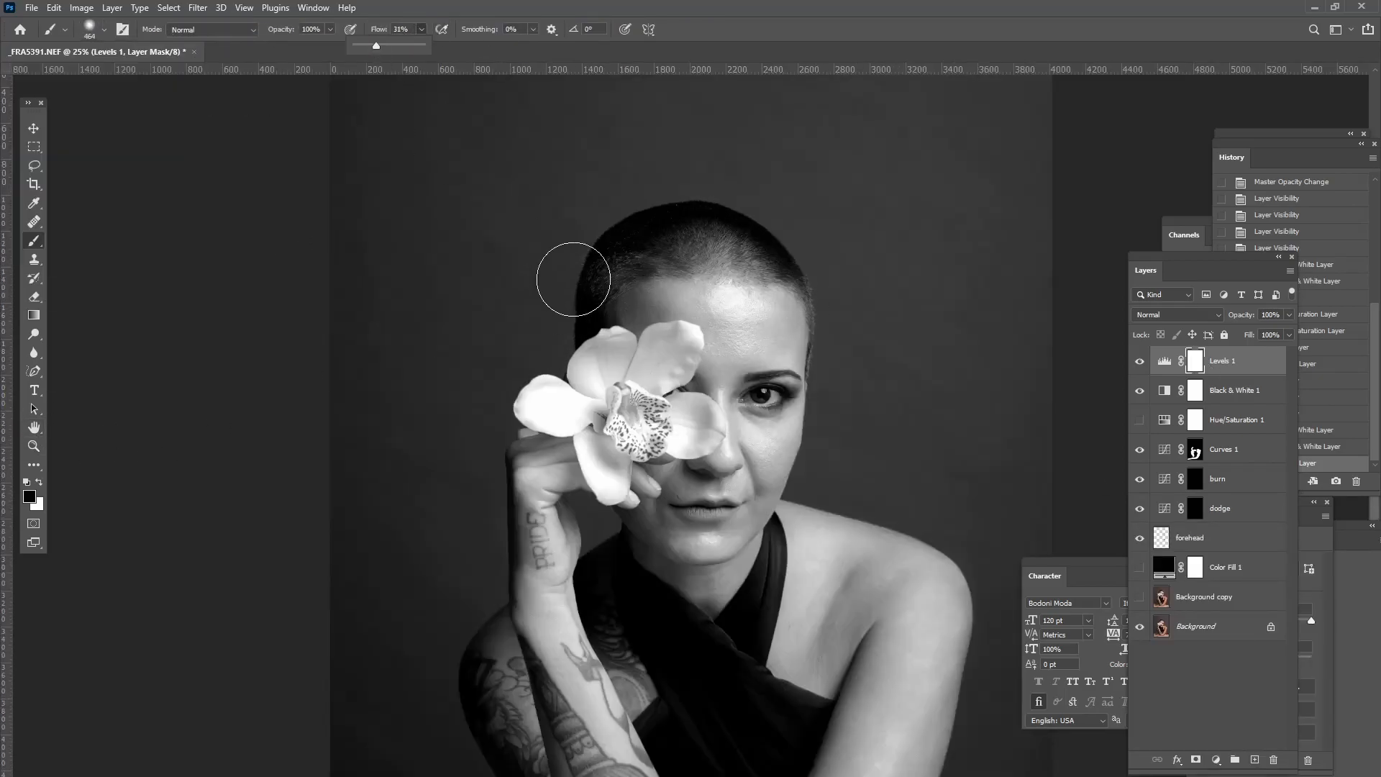
pyautogui.hotkey('shift', '3')
pyautogui.hotkey('shift', '1')
# Step: Reduce the brush to 94 px and mask the Levels effect out along the dark edges of the hair
pyautogui.keyDown('ctrl'); pyautogui.click(748, 237); pyautogui.keyUp('ctrl')
pyautogui.click(90, 29)
pyautogui.write('94')
pyautogui.press('Return')
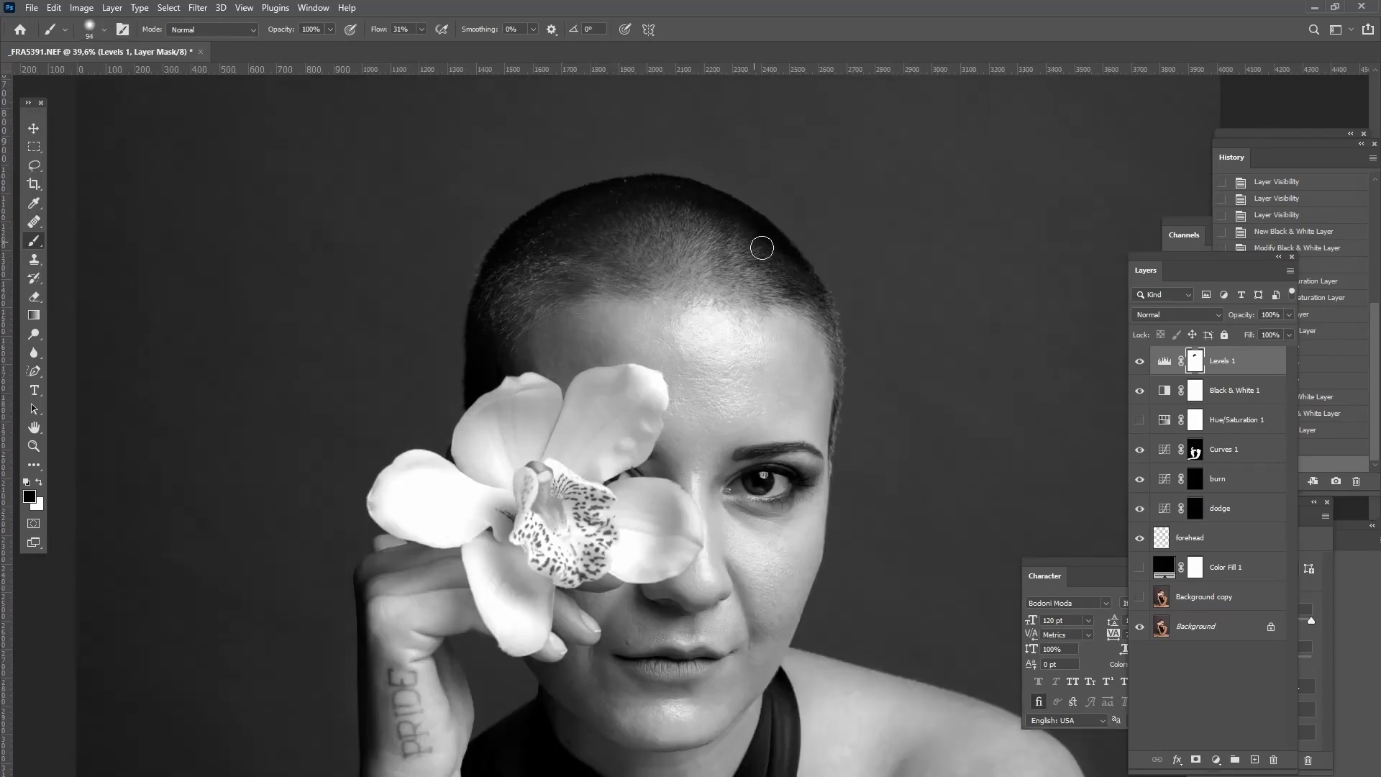
pyautogui.moveTo(537, 225); pyautogui.dragTo(469, 392)
# Step: Mask the Levels effect out over the black top and tattooed shoulder with a 338 px brush, lowering the flow to 19%
pyautogui.scroll(-10, 469, 392)
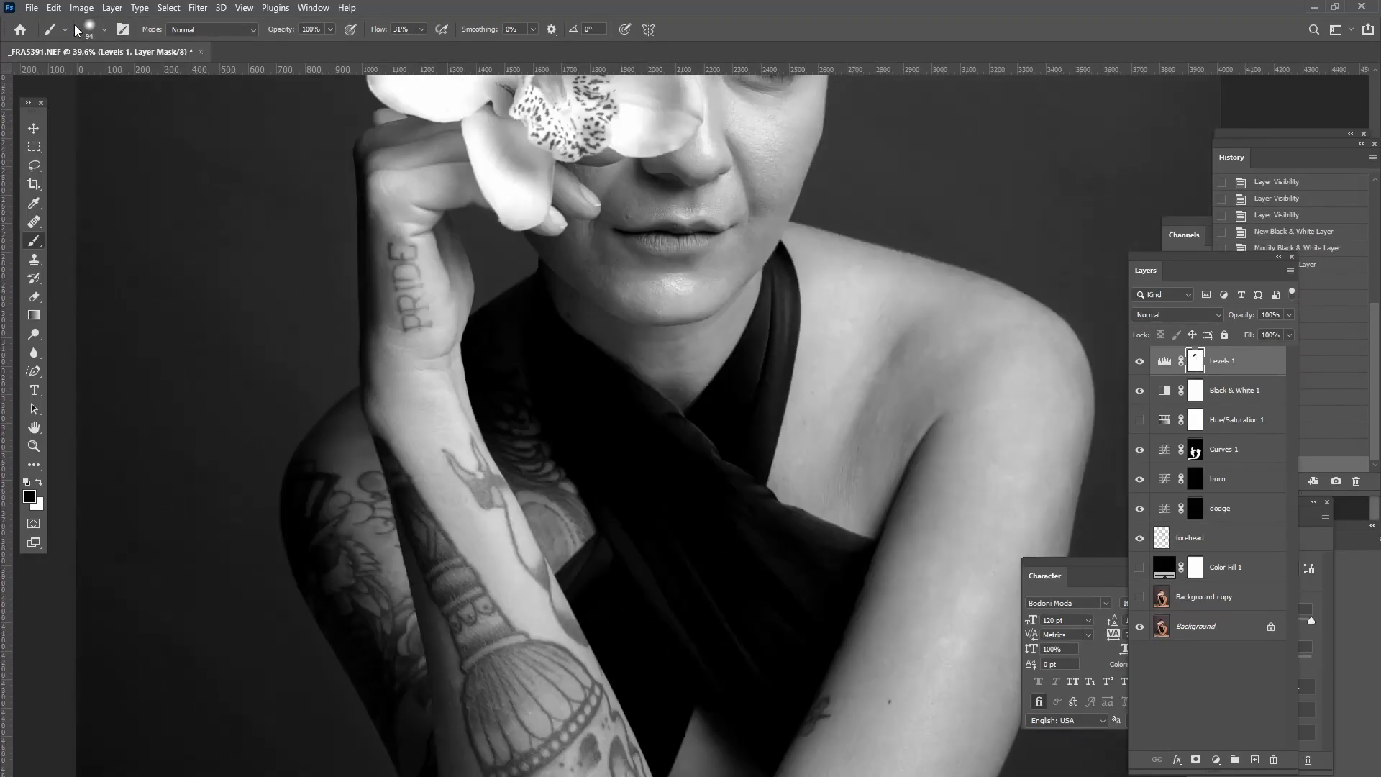
pyautogui.click(89, 30)
pyautogui.moveTo(148, 75); pyautogui.dragTo(166, 75)
pyautogui.press('Return')
pyautogui.moveTo(594, 401)
pyautogui.mouseDown()
pyautogui.moveTo(759, 649)
pyautogui.moveTo(829, 590)
pyautogui.moveTo(706, 607)
pyautogui.moveTo(653, 712)
pyautogui.mouseUp()
pyautogui.click(421, 29)
pyautogui.moveTo(418, 45); pyautogui.dragTo(408, 45)
pyautogui.moveTo(497, 344)
pyautogui.mouseDown()
pyautogui.moveTo(524, 537)
pyautogui.moveTo(472, 499)
pyautogui.moveTo(522, 504)
pyautogui.moveTo(544, 342)
pyautogui.moveTo(524, 416)
pyautogui.mouseUp()
# Step: Switch to white and restore the Levels effect along the shoulder edge beside the neck with a 17 px brush
pyautogui.press('x')
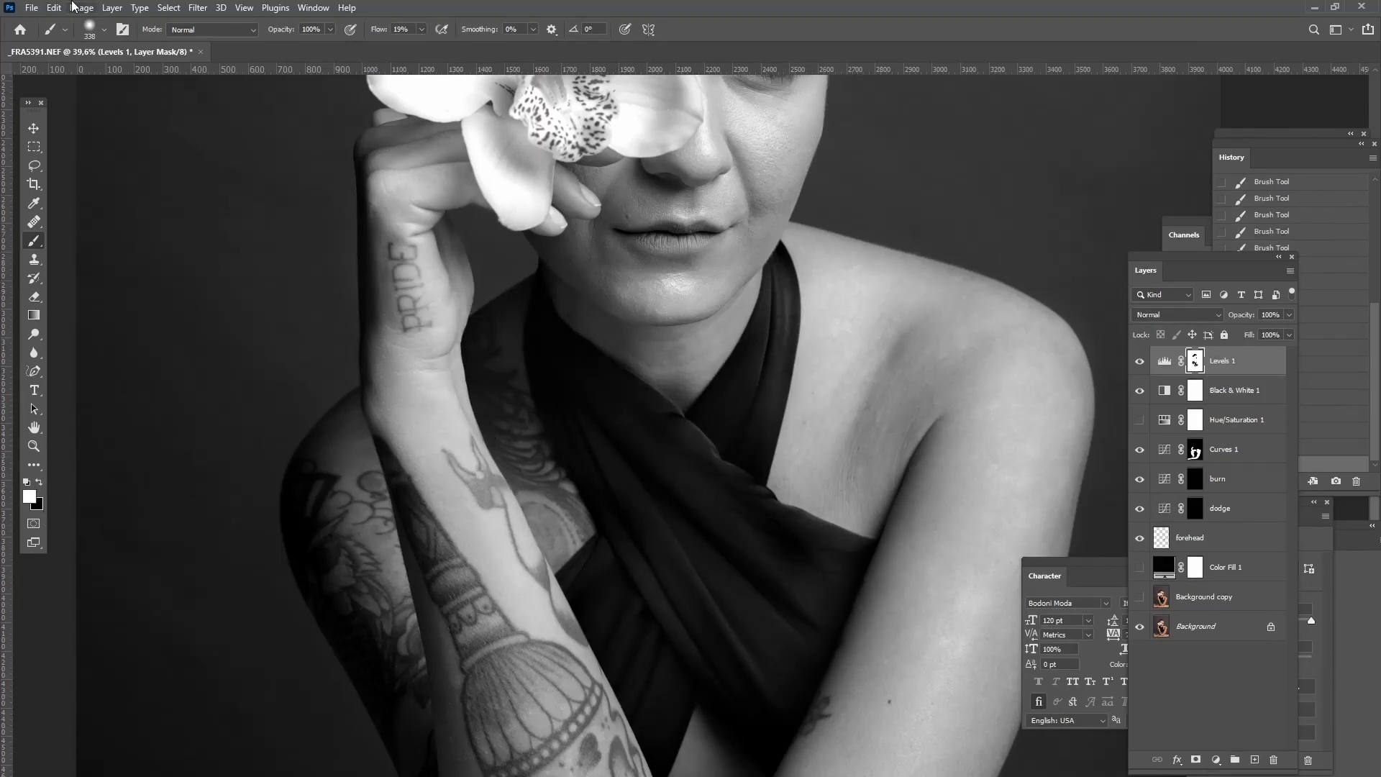
pyautogui.click(89, 30)
pyautogui.press('Return')
pyautogui.scroll(5, 482, 273)
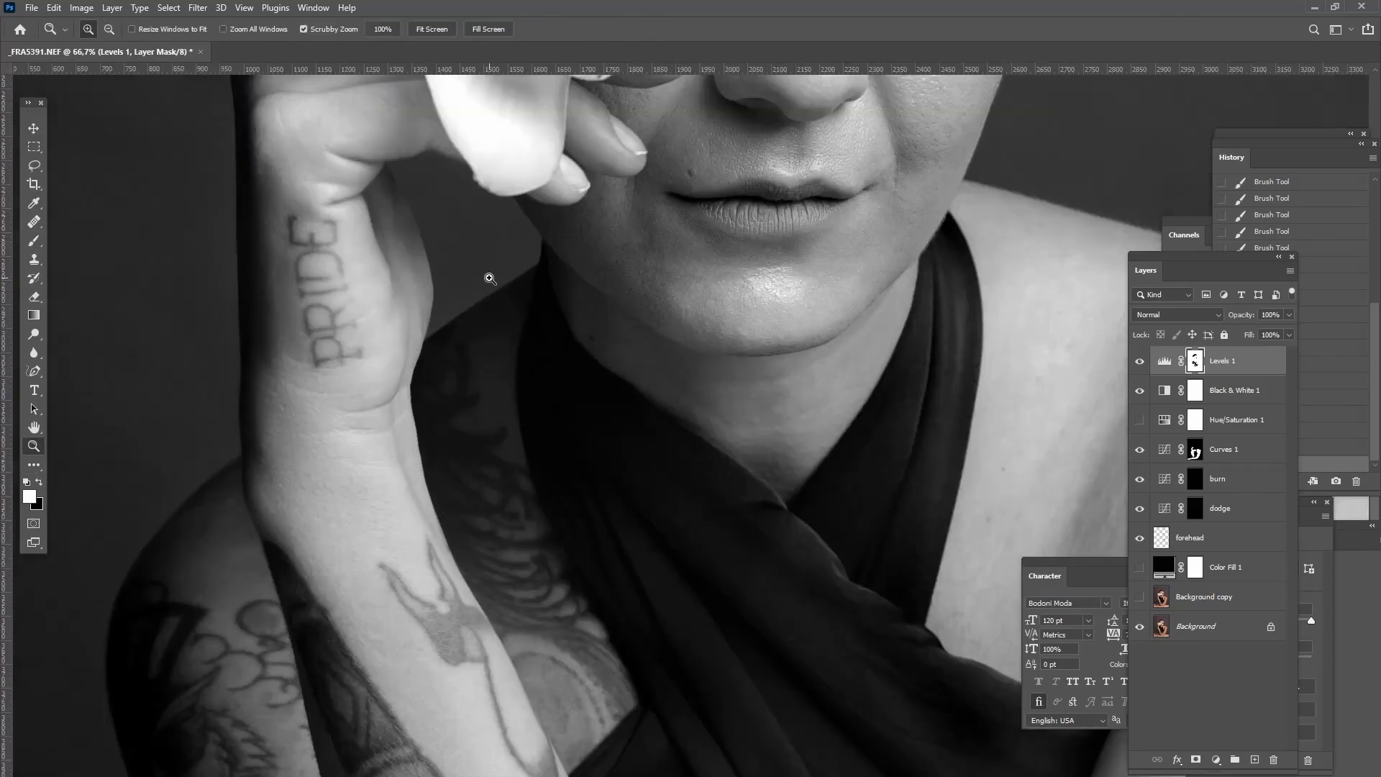
pyautogui.click(89, 30)
pyautogui.write('17')
pyautogui.press('Return')
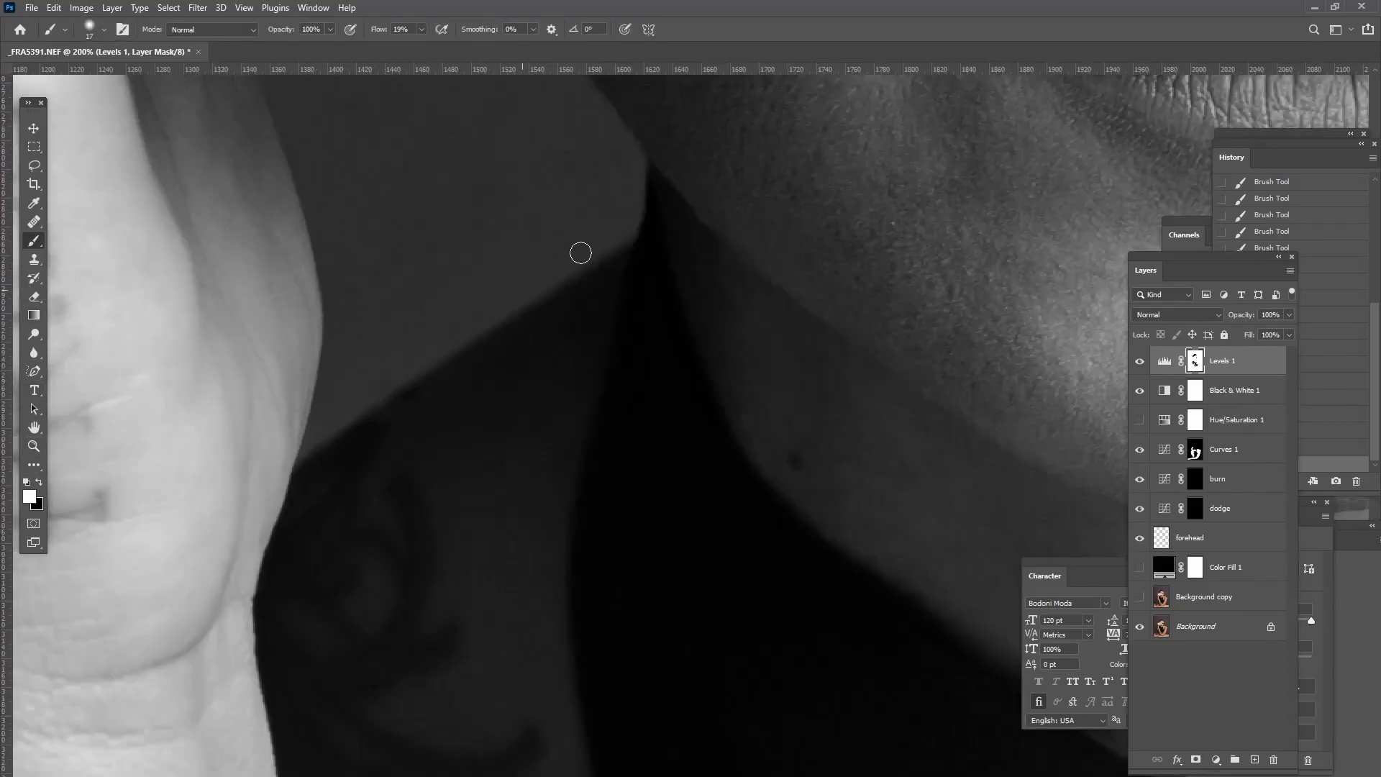
# Step: Toggle the Levels 1 layer's visibility to compare the effect and reduce its opacity to 63%
pyautogui.hotkey('ctrl', '0')
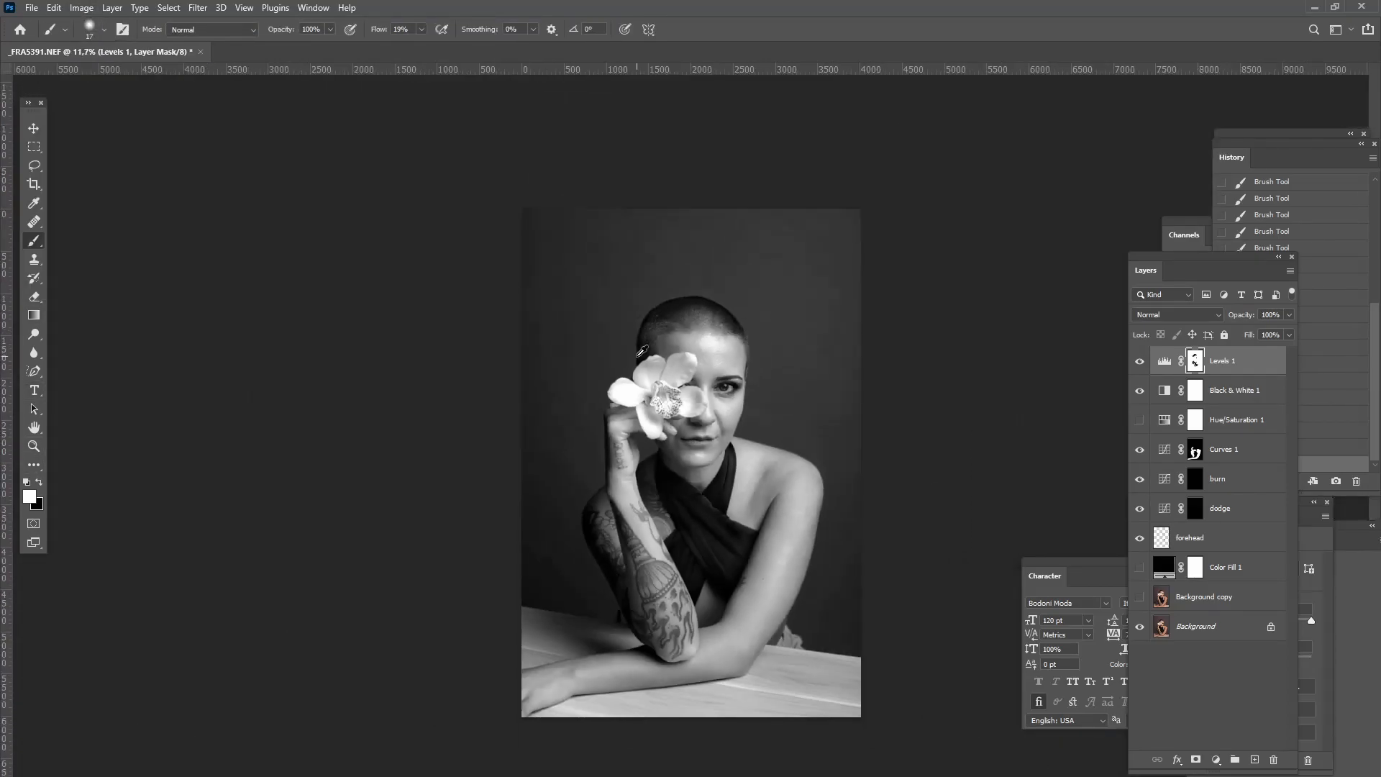
pyautogui.click(1140, 362)
pyautogui.click(1140, 361)
pyautogui.click(1140, 362)
pyautogui.click(1139, 362)
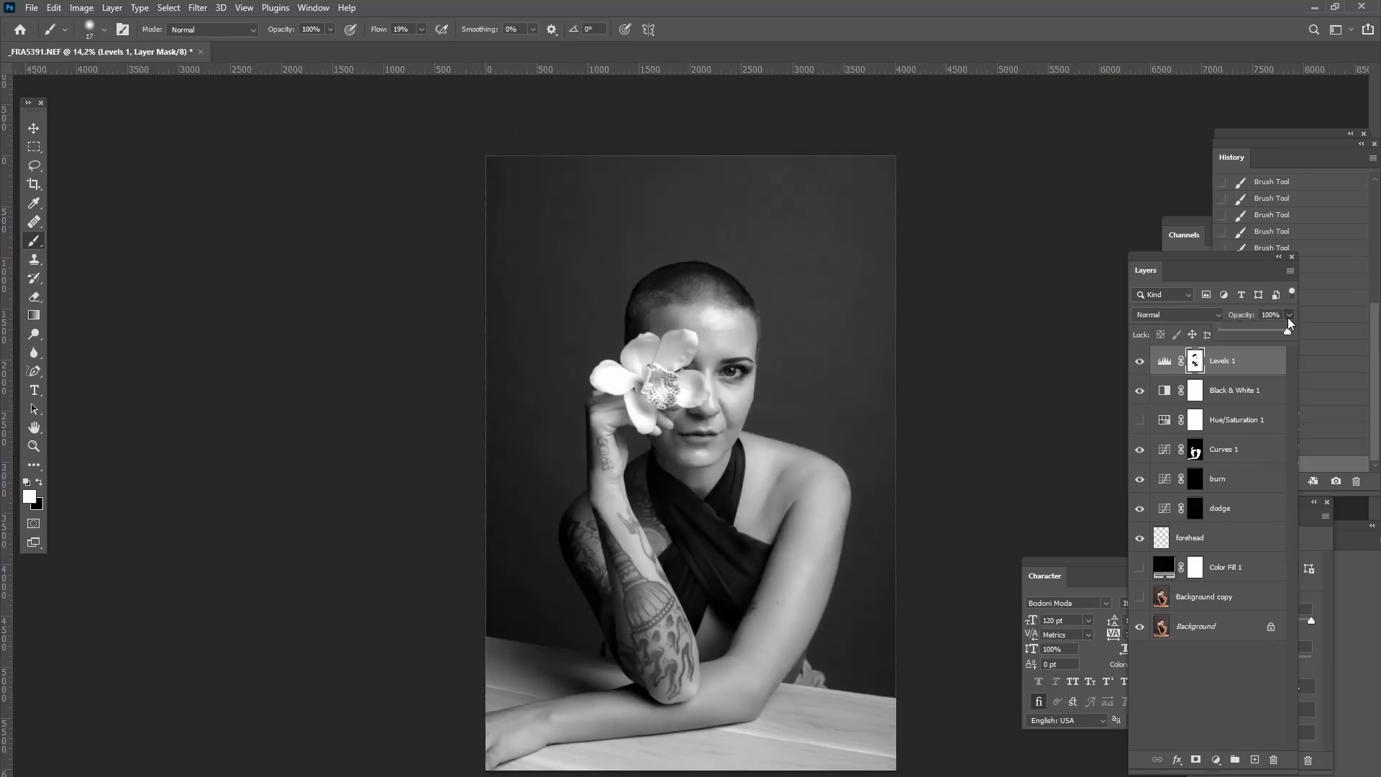
# Step: Add a Curves 2 adjustment layer that darkens the image with two curve points, and invert its mask to black
pyautogui.click(1216, 759)
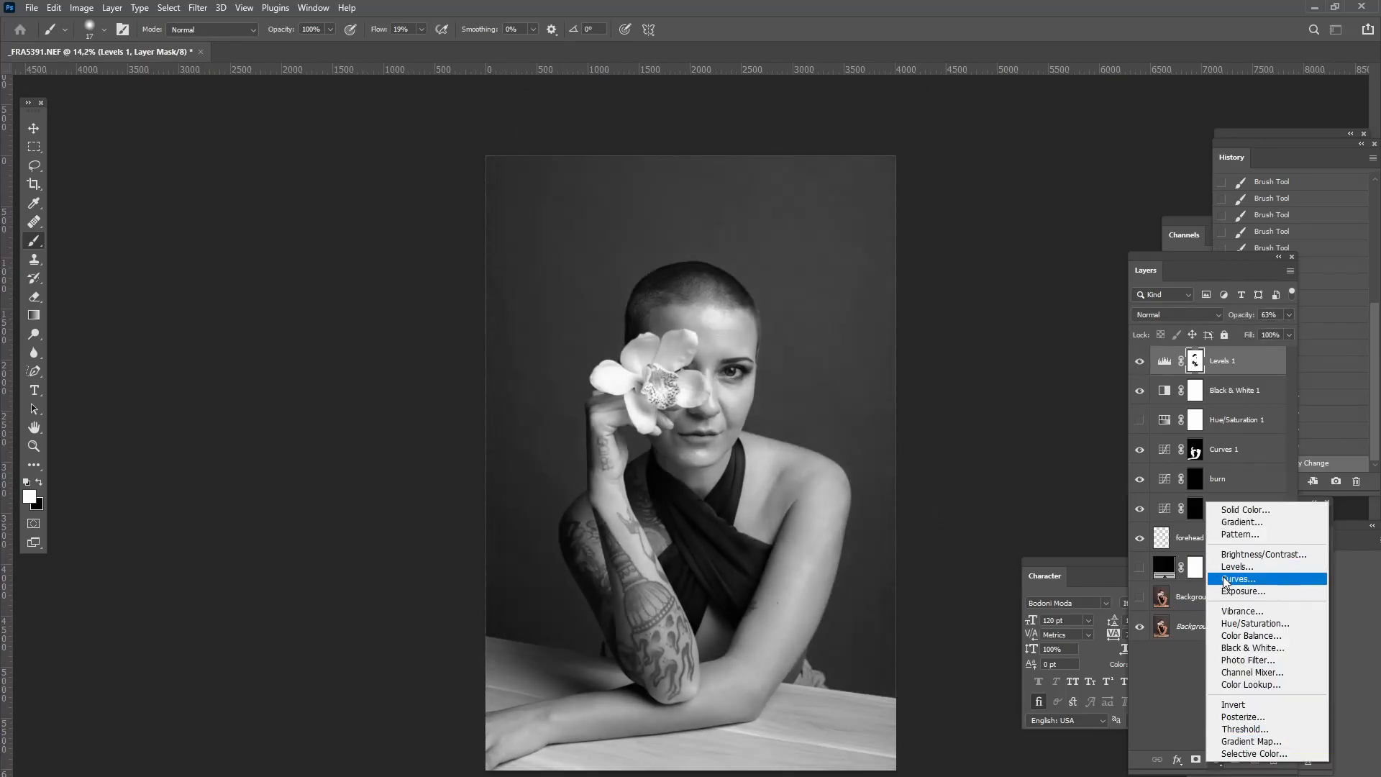
pyautogui.click(1255, 573)
pyautogui.moveTo(1250, 657)
pyautogui.mouseDown()
pyautogui.moveTo(1213, 703)
pyautogui.moveTo(1258, 653)
pyautogui.mouseUp()
pyautogui.moveTo(1213, 708); pyautogui.dragTo(1215, 702)
pyautogui.hotkey('ctrl', 'i')
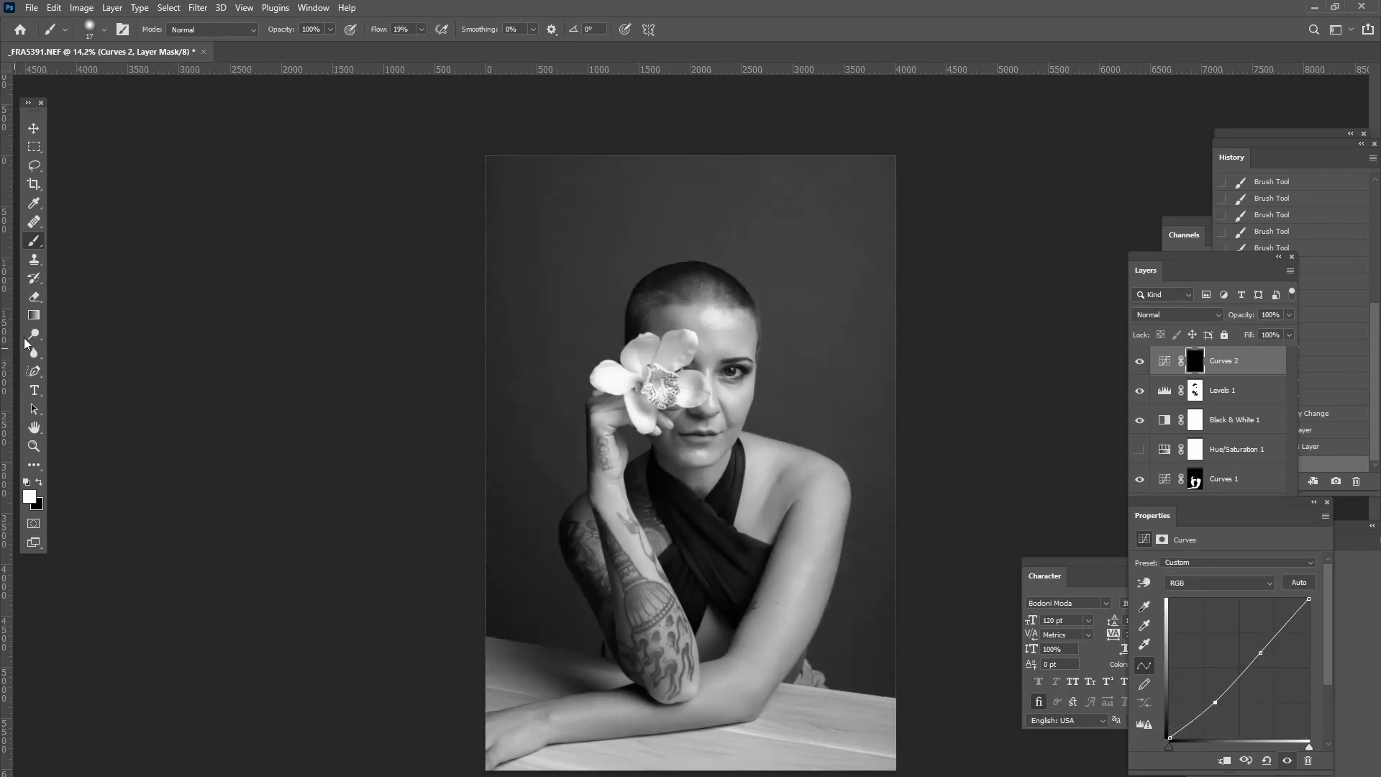
# Step: Paint a vignette in white on the Curves 2 mask around the photo's outer edges with a 2874 px brush
pyautogui.click(103, 30)
pyautogui.moveTo(82, 71); pyautogui.dragTo(168, 75)
pyautogui.moveTo(480, 177)
pyautogui.mouseDown()
pyautogui.moveTo(397, 443)
pyautogui.moveTo(473, 145)
pyautogui.mouseUp()
pyautogui.moveTo(666, 111)
pyautogui.mouseDown()
pyautogui.moveTo(955, 617)
pyautogui.moveTo(691, 97)
pyautogui.mouseUp()
pyautogui.moveTo(690, 97); pyautogui.dragTo(443, 223)
pyautogui.scroll(3, 828, 215)
pyautogui.scroll(-3, 810, 293)
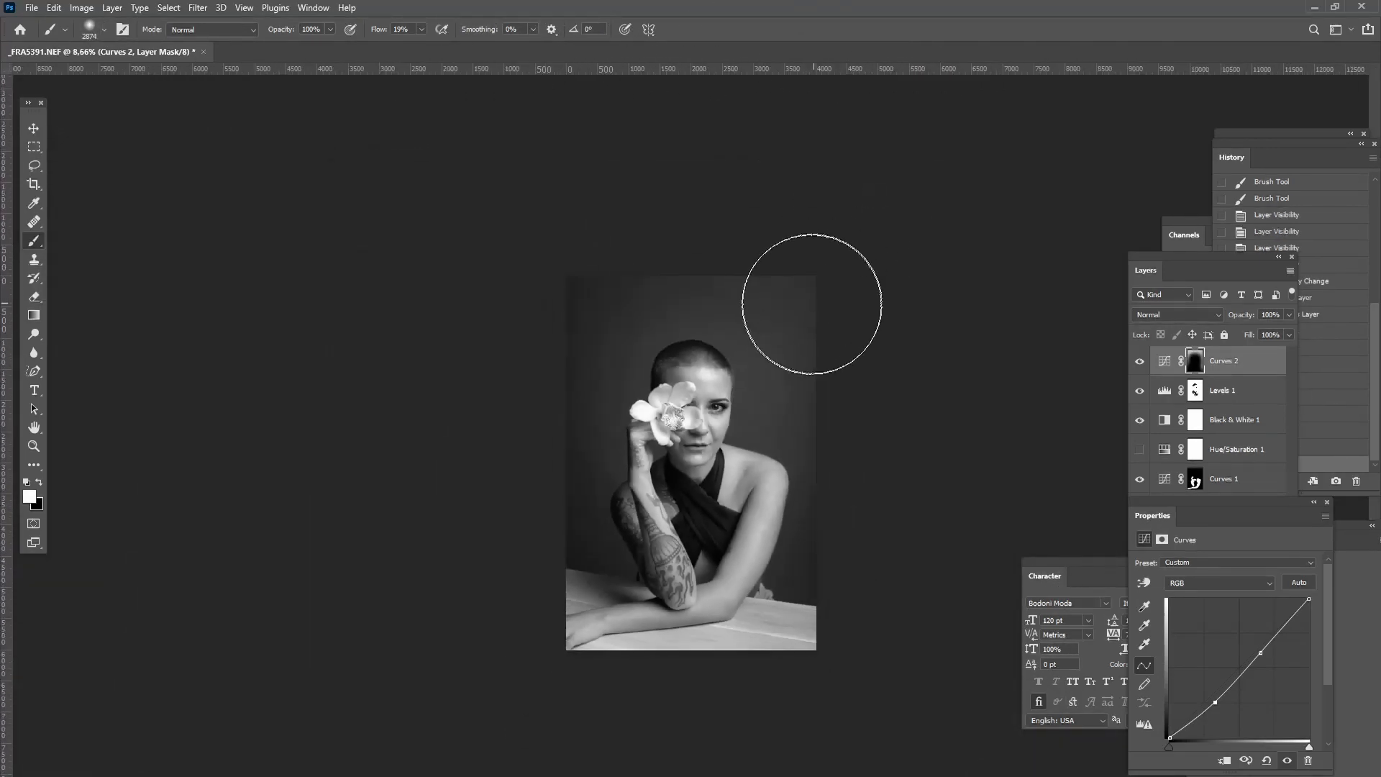
# Step: Reshape the Curves 2 curve with a single lowered midpoint to darken the vignette
pyautogui.moveTo(1214, 702); pyautogui.dragTo(1250, 671)
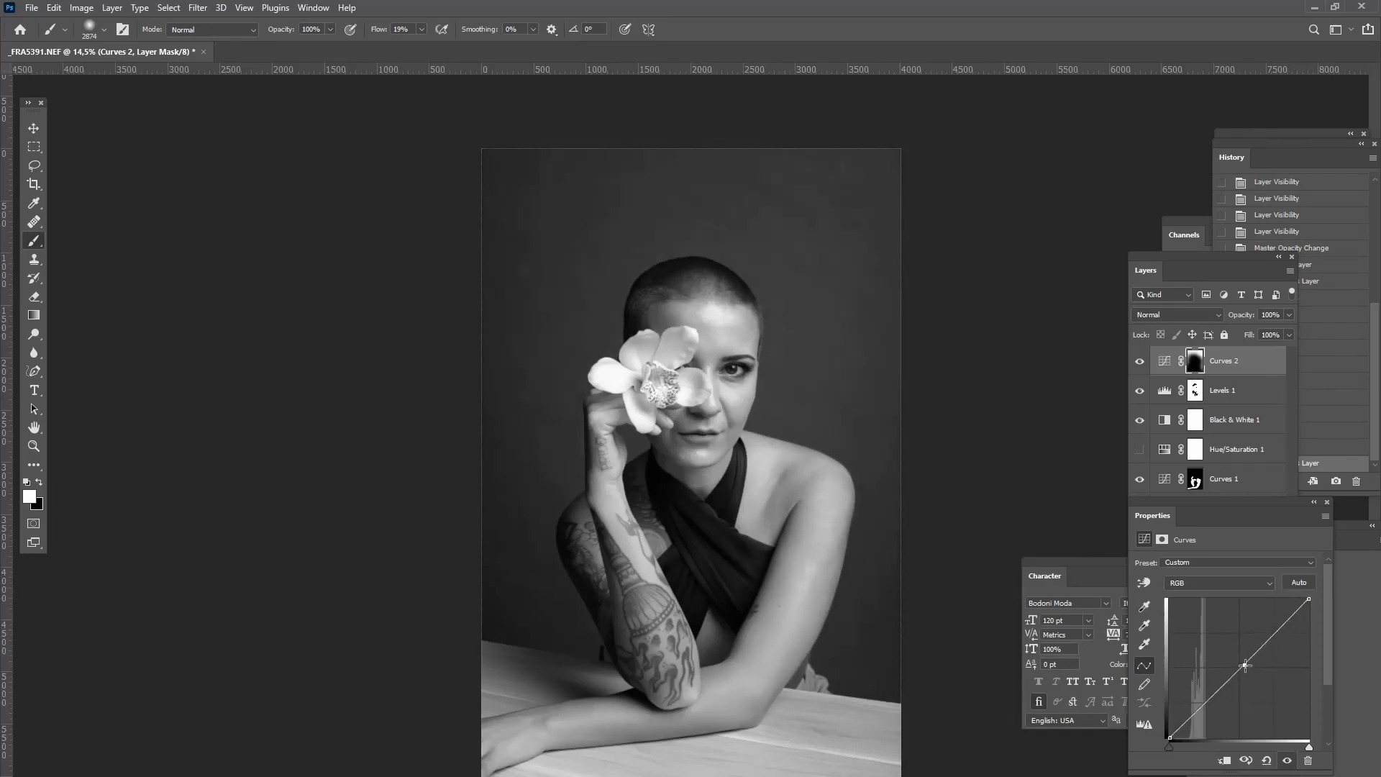
pyautogui.scroll(3, 995, 277)
pyautogui.scroll(-5, 980, 287)
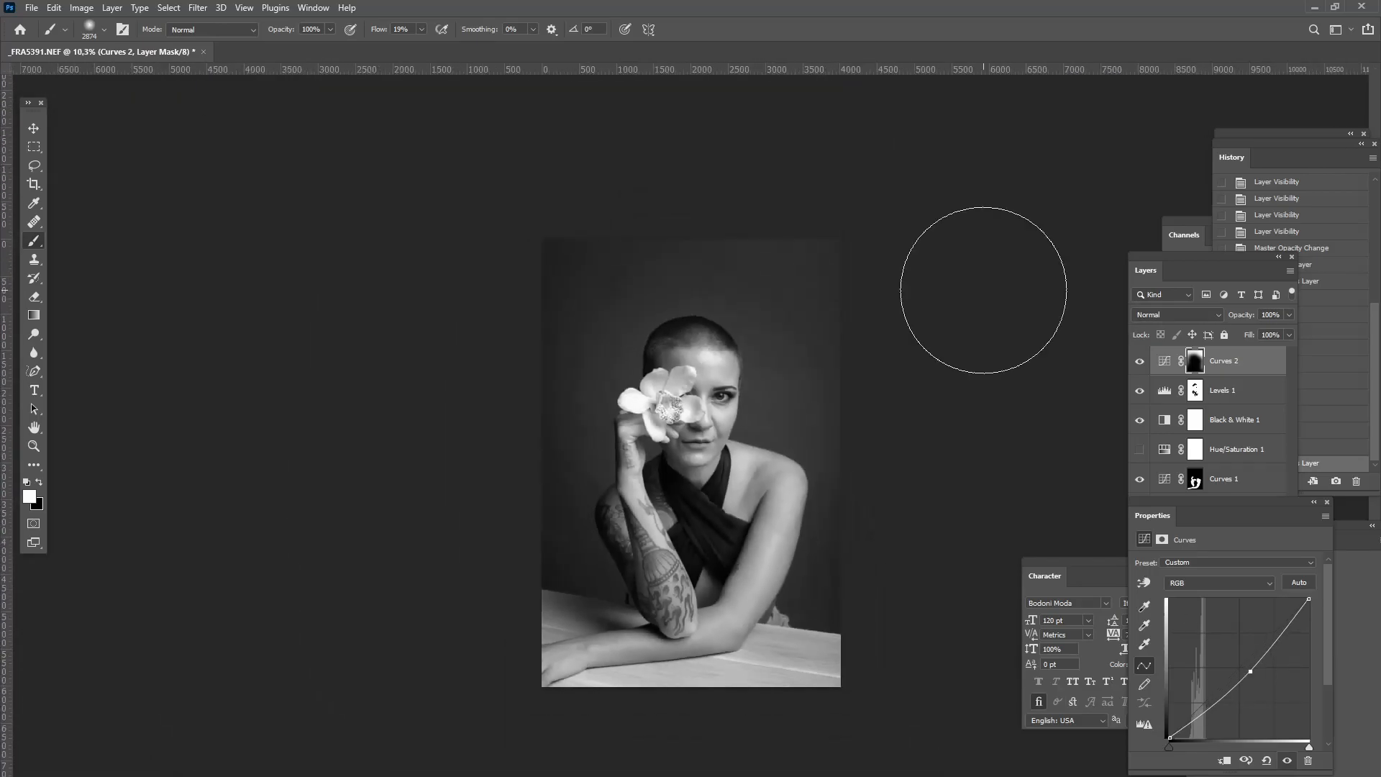
# Step: Toggle Curves 2 and Black & White 1 to compare their effects, and delete the unused Hue/Saturation 1 layer
pyautogui.click(1141, 362)
pyautogui.click(1139, 420)
pyautogui.click(1139, 420)
pyautogui.click(1140, 420)
pyautogui.click(1139, 420)
pyautogui.click(1139, 420)
pyautogui.moveTo(1223, 449); pyautogui.dragTo(1273, 759)
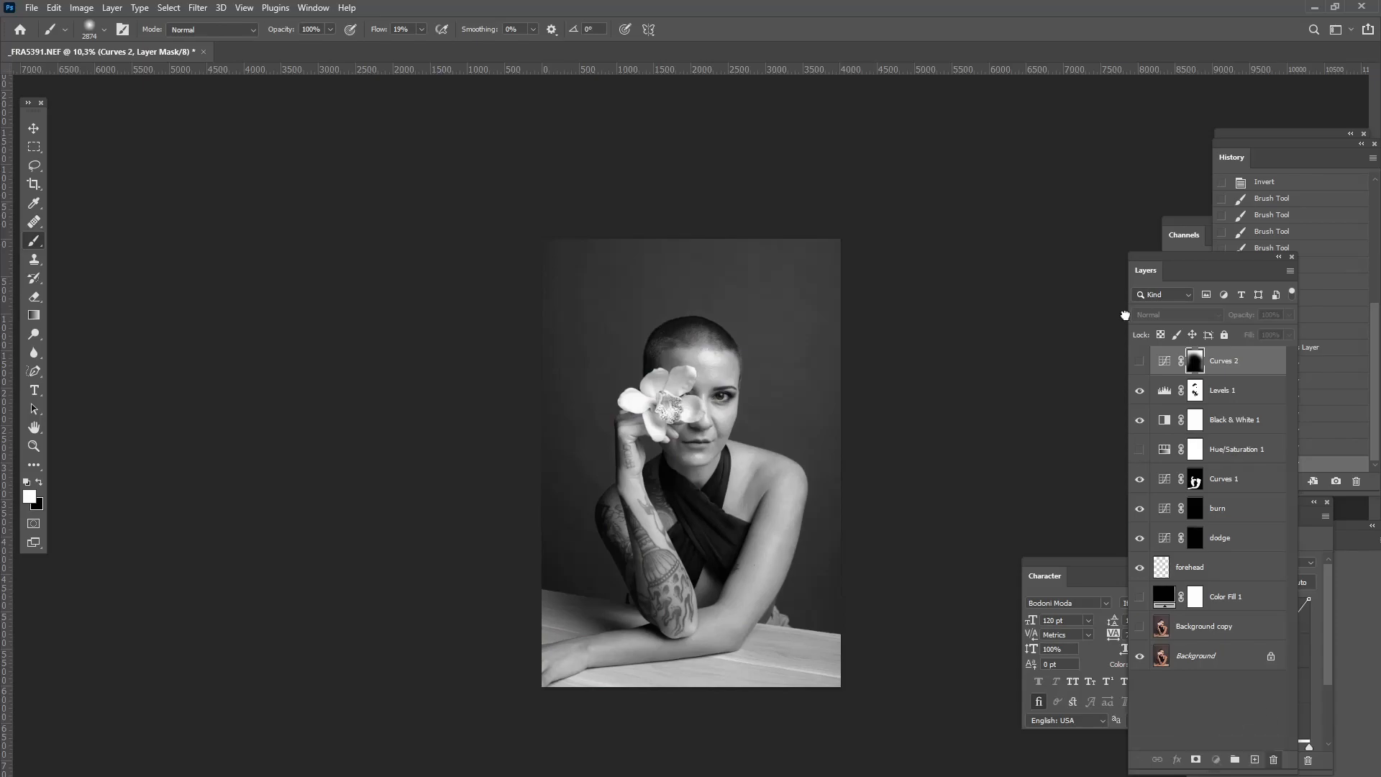
# Step: Show Curves 2 again and set its opacity to 40%
pyautogui.click(1139, 362)
pyautogui.click(1326, 563)
pyautogui.moveTo(1287, 315); pyautogui.dragTo(1172, 333)
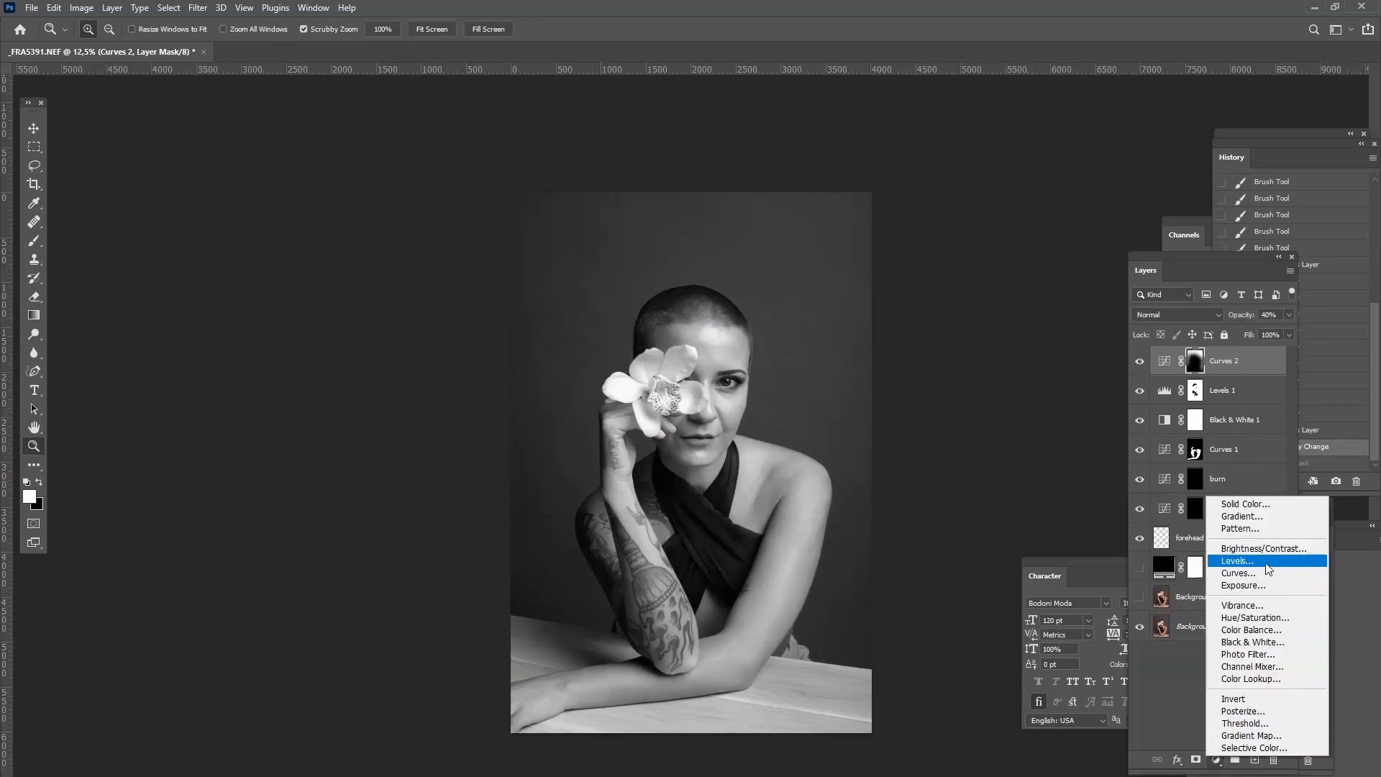
# Step: Add a Curves 3 adjustment layer with a lowered white end and slightly shifted black end, at 49% opacity
pyautogui.click(1267, 573)
pyautogui.click(1305, 636)
pyautogui.moveTo(1306, 597)
pyautogui.mouseDown()
pyautogui.moveTo(1254, 584)
pyautogui.moveTo(1323, 604)
pyautogui.mouseUp()
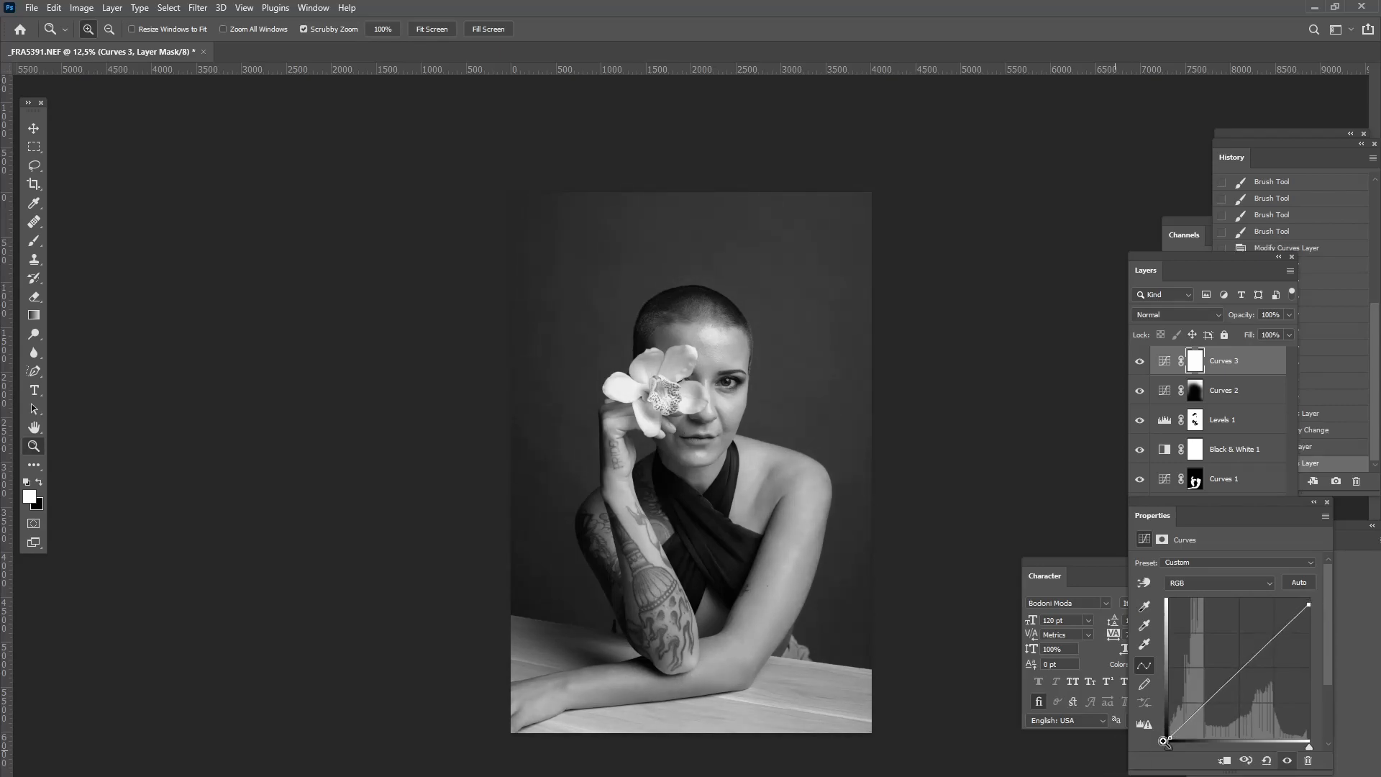
pyautogui.moveTo(1171, 737)
pyautogui.mouseDown()
pyautogui.moveTo(1179, 747)
pyautogui.moveTo(1173, 737)
pyautogui.mouseUp()
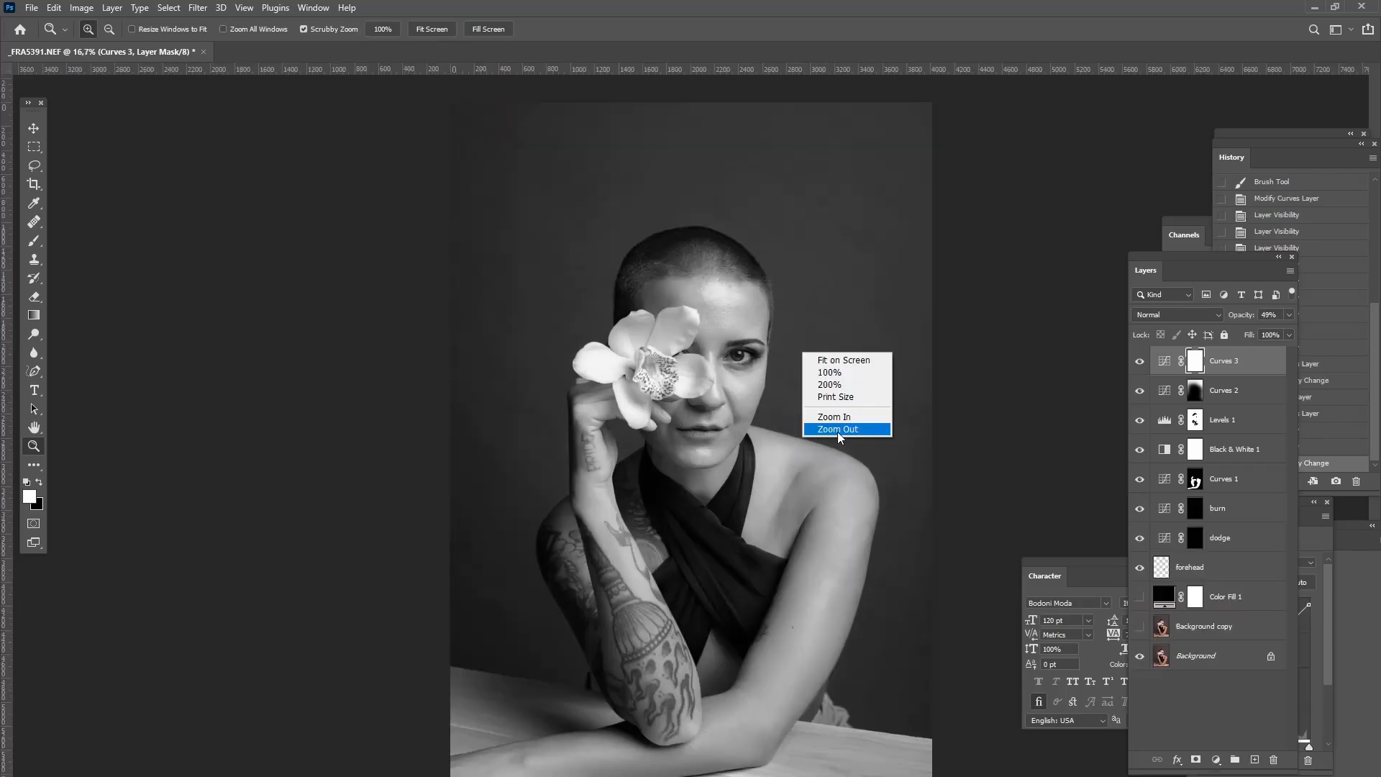
# Step: Paint white on the burn layer's mask over bright patches of the shoulder and upper arm with a 21 px brush at 3% flow
pyautogui.click(820, 256)
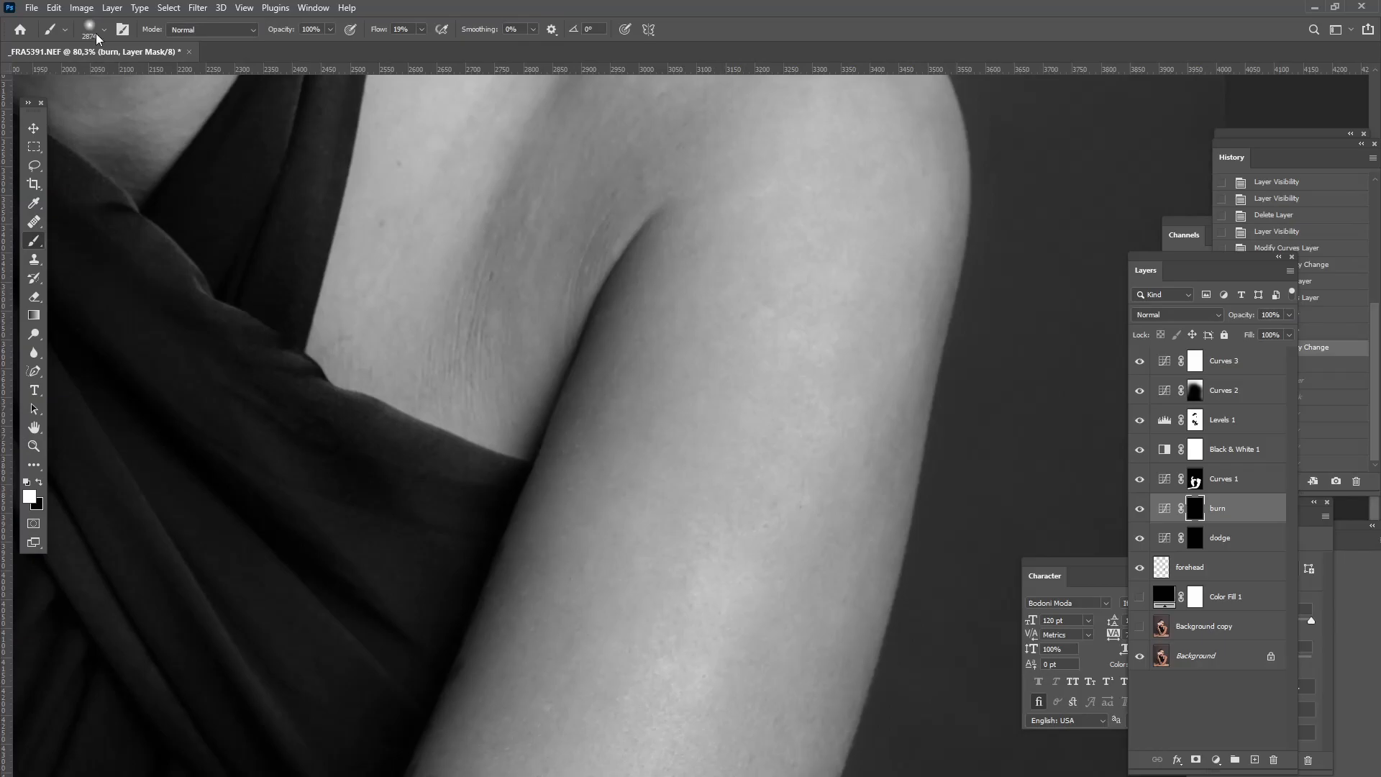
pyautogui.click(98, 36)
pyautogui.press('Return')
pyautogui.click(421, 29)
pyautogui.moveTo(412, 49); pyautogui.dragTo(404, 49)
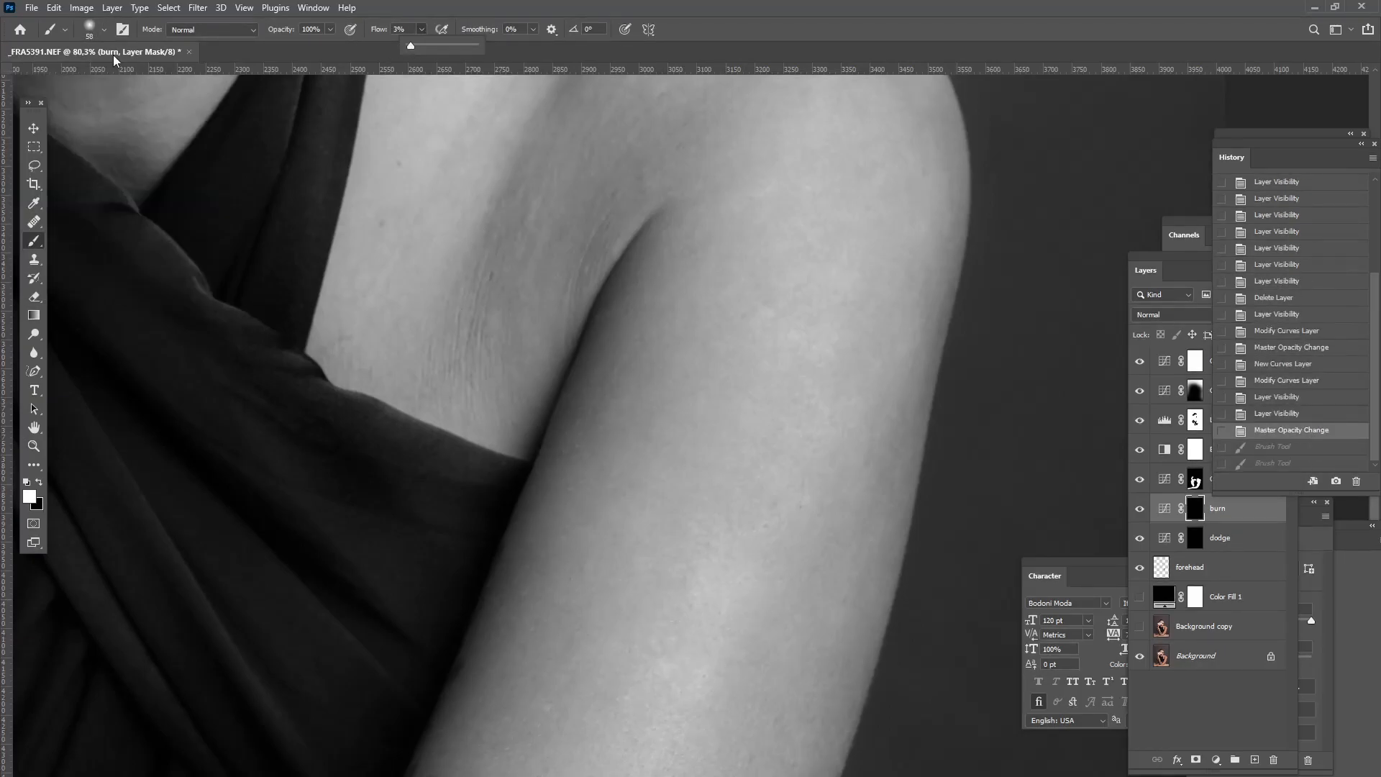
pyautogui.click(97, 29)
pyautogui.write('21')
pyautogui.press('Return')
pyautogui.scroll(-3, 866, 324)
pyautogui.scroll(3, 863, 324)
pyautogui.moveTo(863, 324)
pyautogui.mouseDown()
pyautogui.moveTo(862, 434)
pyautogui.moveTo(808, 456)
pyautogui.moveTo(811, 388)
pyautogui.moveTo(792, 406)
pyautogui.moveTo(910, 286)
pyautogui.mouseUp()
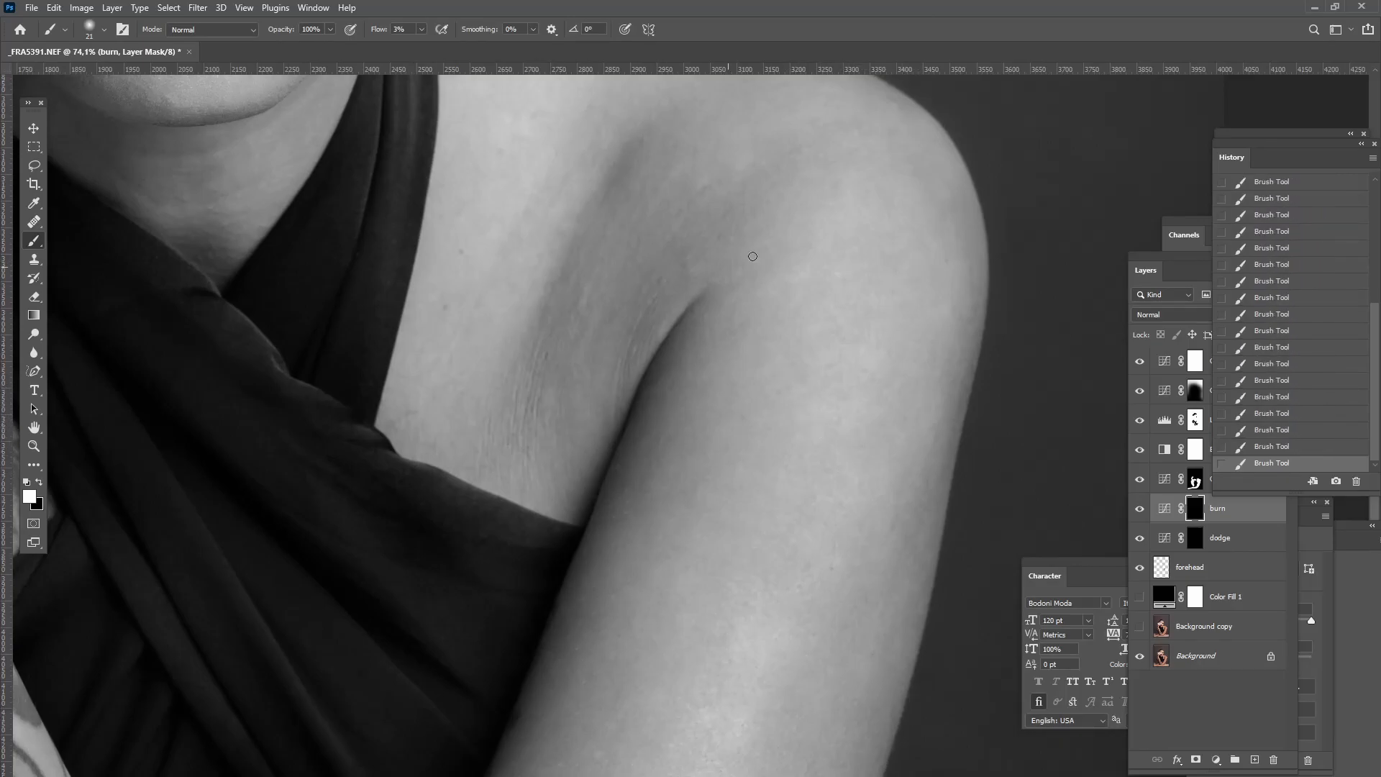
# Step: Continue burning bright patches down the arm with a 56 px brush, set the flow to 4%, and toggle the burn layer to compare
pyautogui.scroll(-3, 777, 346)
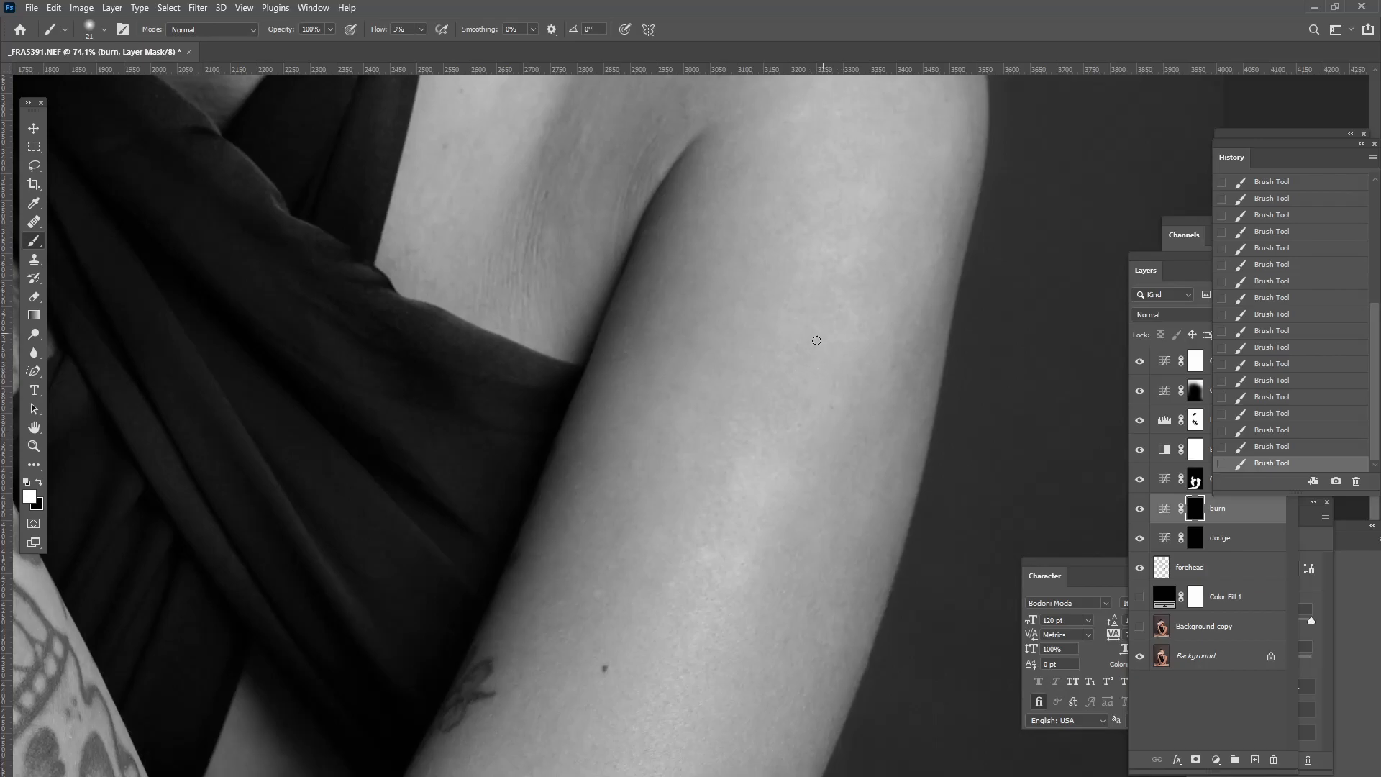
pyautogui.scroll(-2, 765, 517)
pyautogui.press(']')
pyautogui.press(']')
pyautogui.press(']')
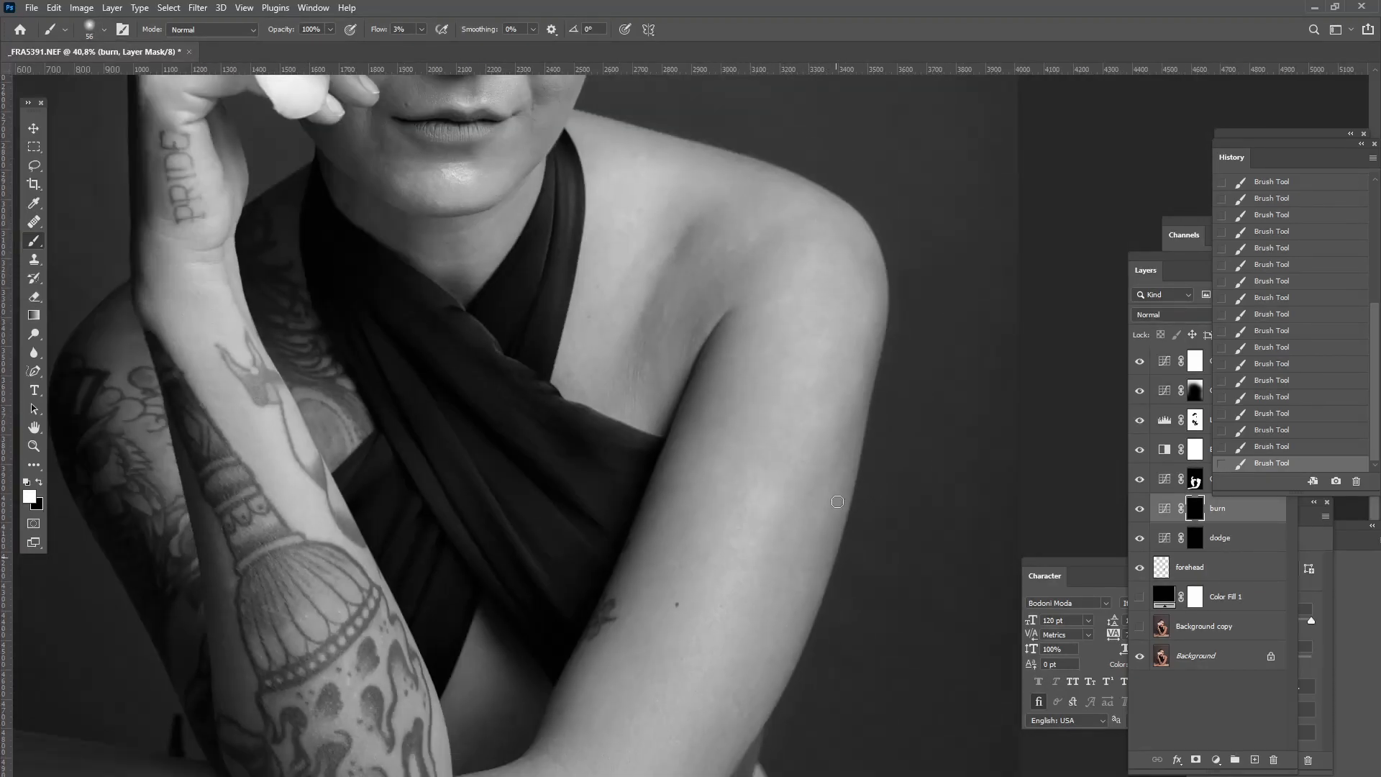
pyautogui.moveTo(757, 525); pyautogui.dragTo(819, 399)
pyautogui.hotkey('shift', '0')
pyautogui.hotkey('shift', '4')
pyautogui.hotkey('ctrl', '0')
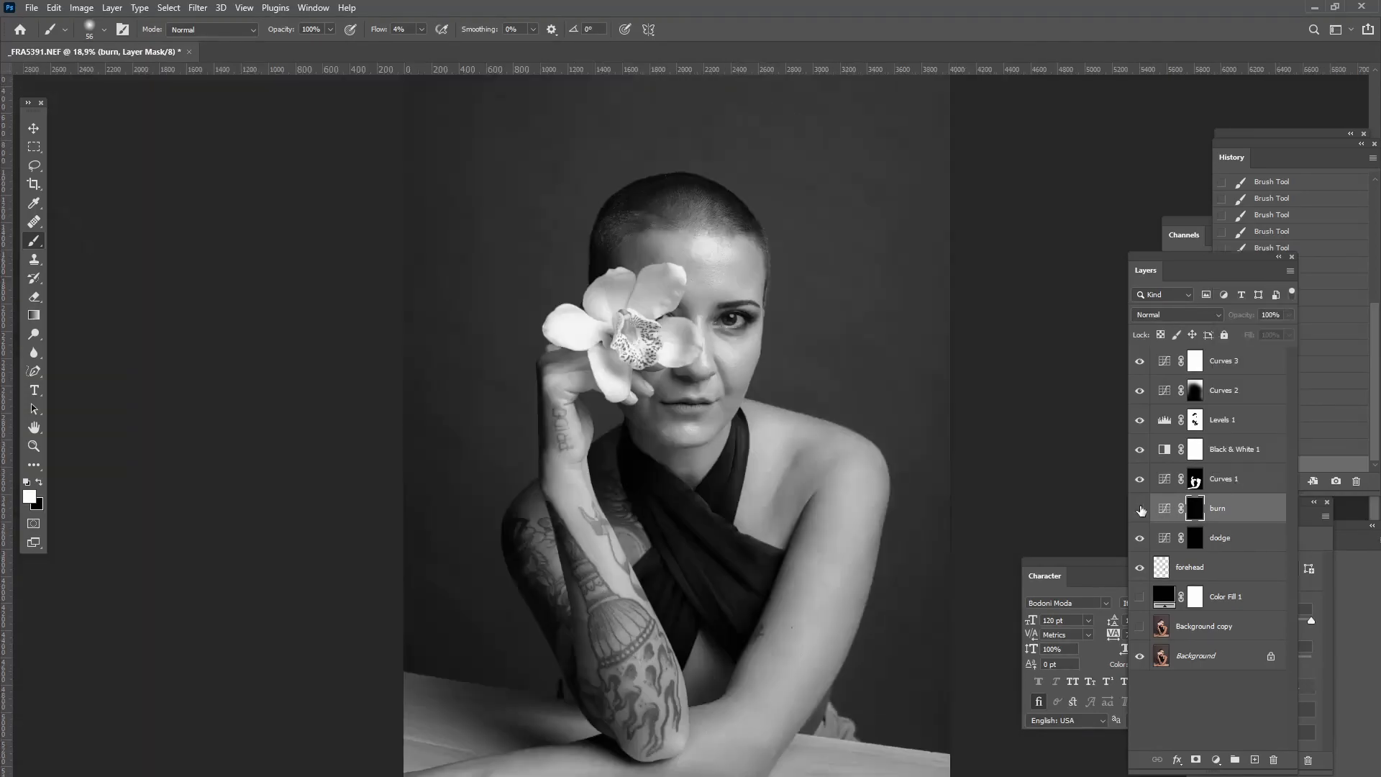
pyautogui.click(1140, 510)
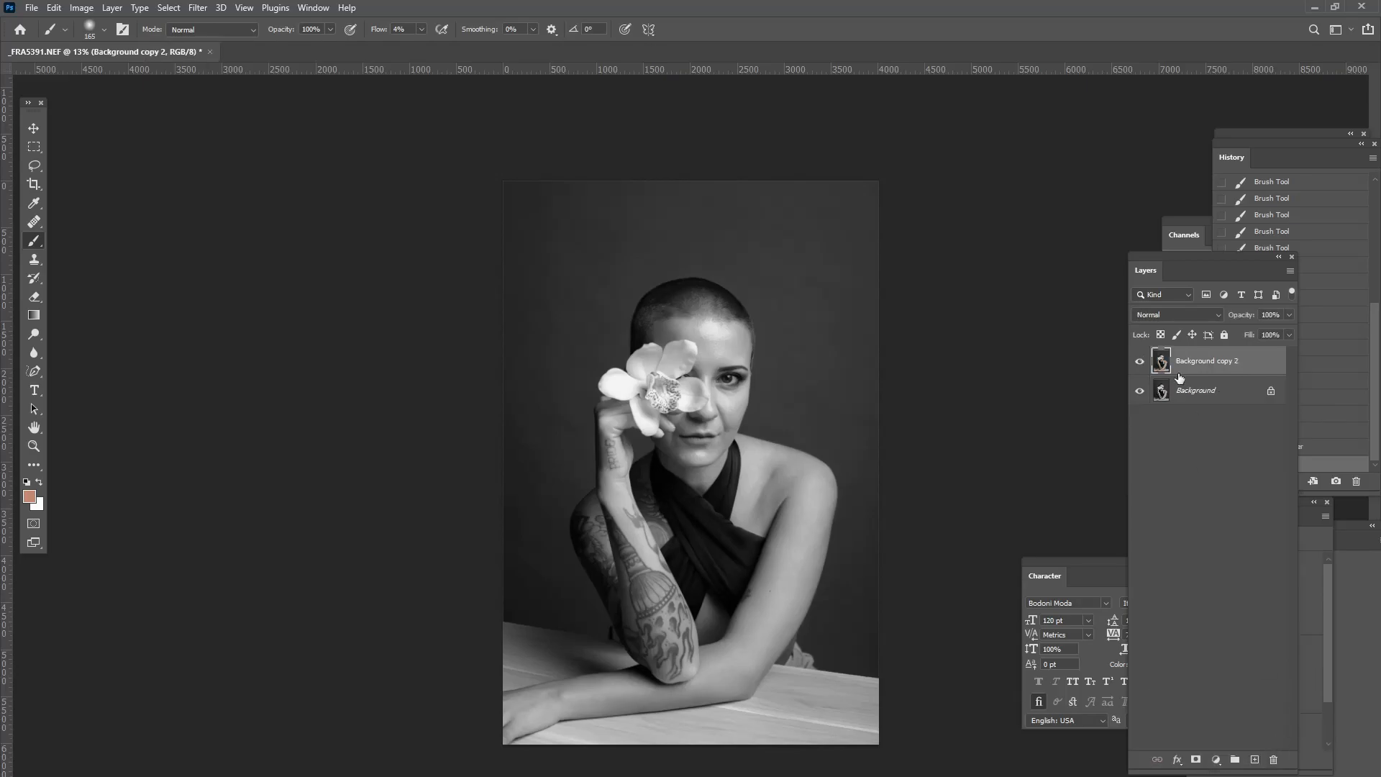
# Step: Sharpen Background copy 2 with Unsharp Mask at amount 43%, radius 1.9 pixels and threshold 0
pyautogui.click(197, 7)
pyautogui.moveTo(216, 266)
pyautogui.click(417, 343)
pyautogui.click(729, 379)
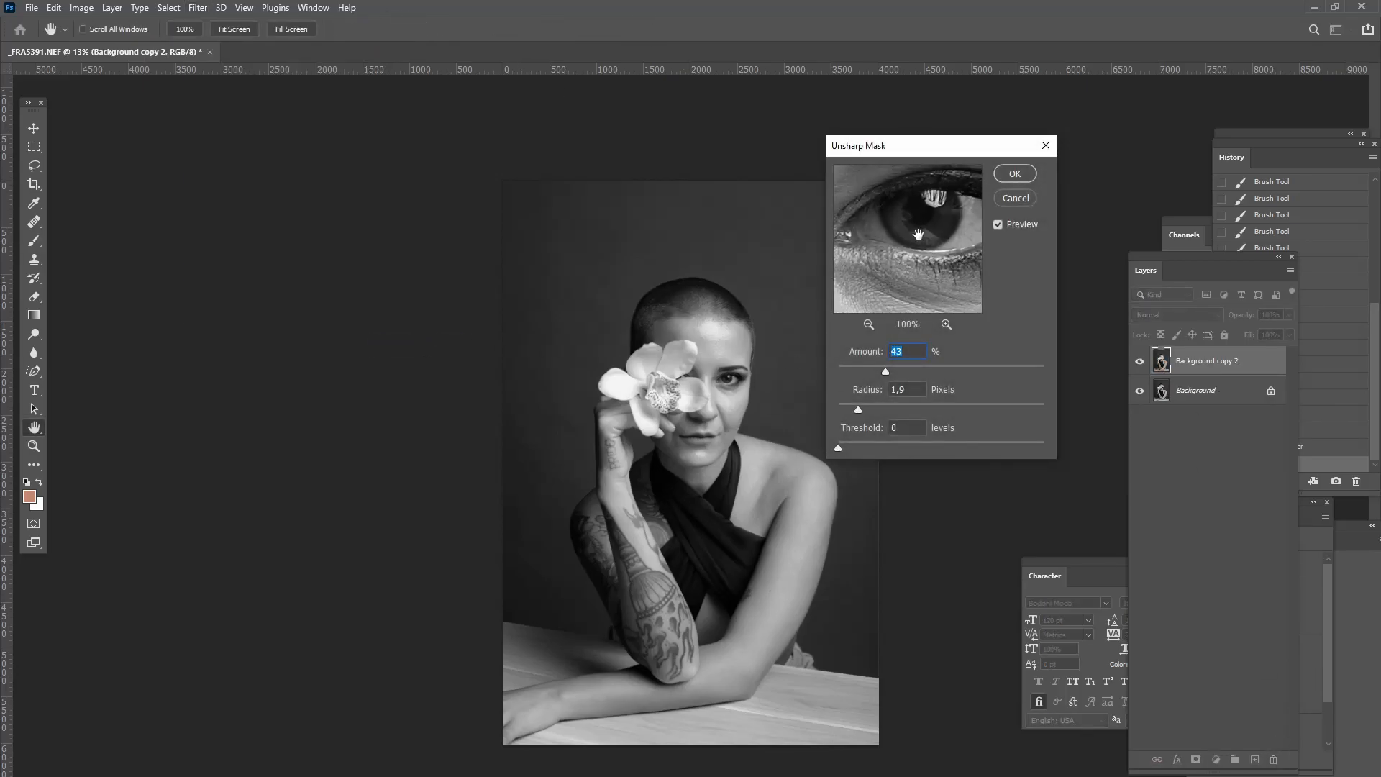
pyautogui.press('Return')
pyautogui.press('b')
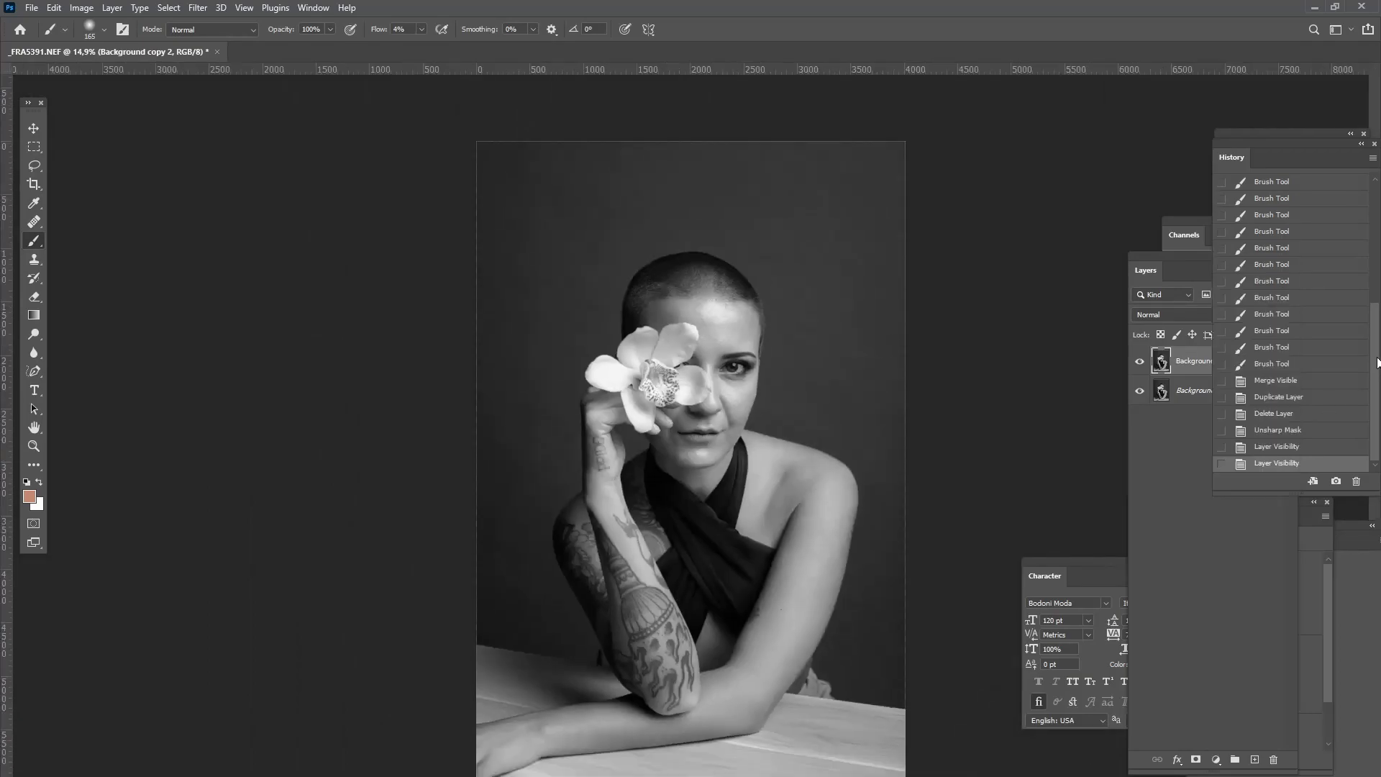
# Step: Compare the finished retouch with the original photo by reverting to the opening history state and returning to the latest one
pyautogui.click(1273, 184)
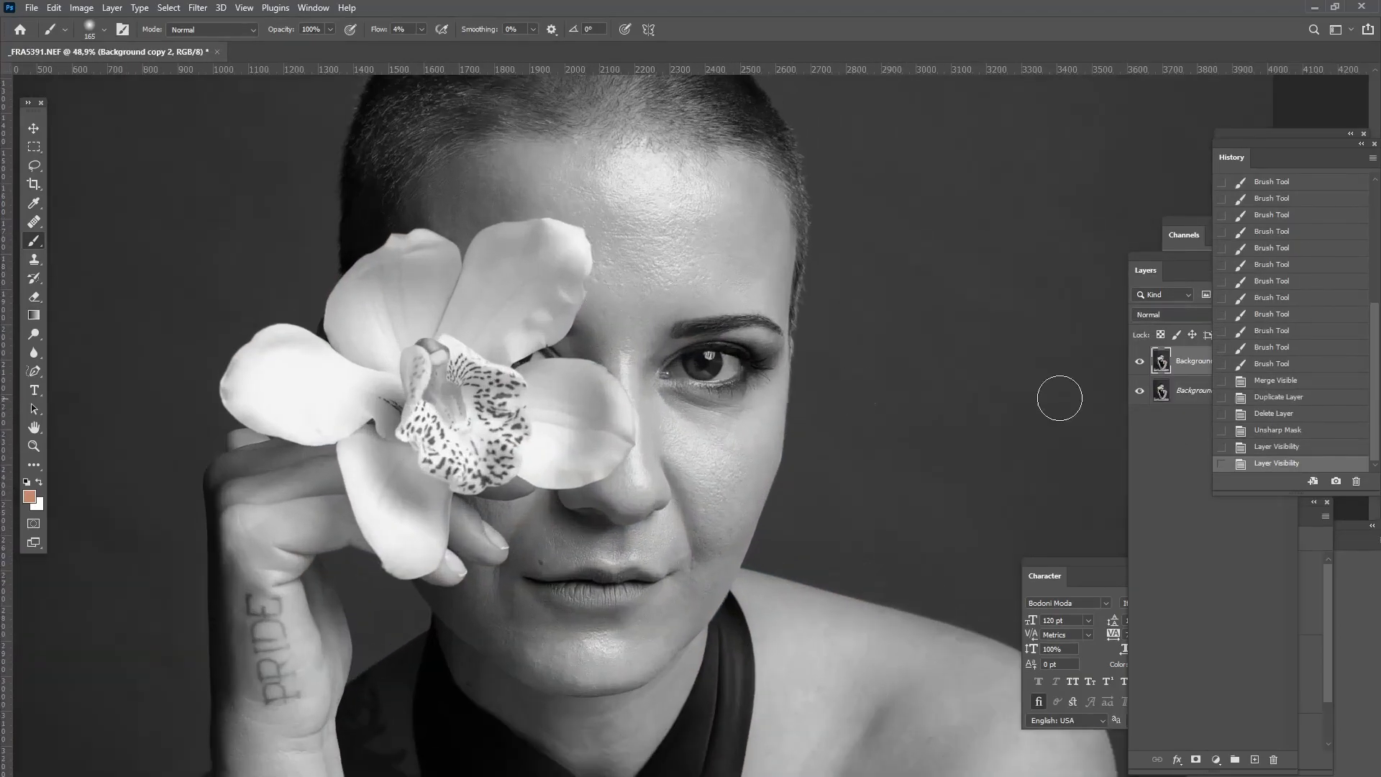
pyautogui.click(1306, 186)
pyautogui.scroll(-5, 1288, 360)
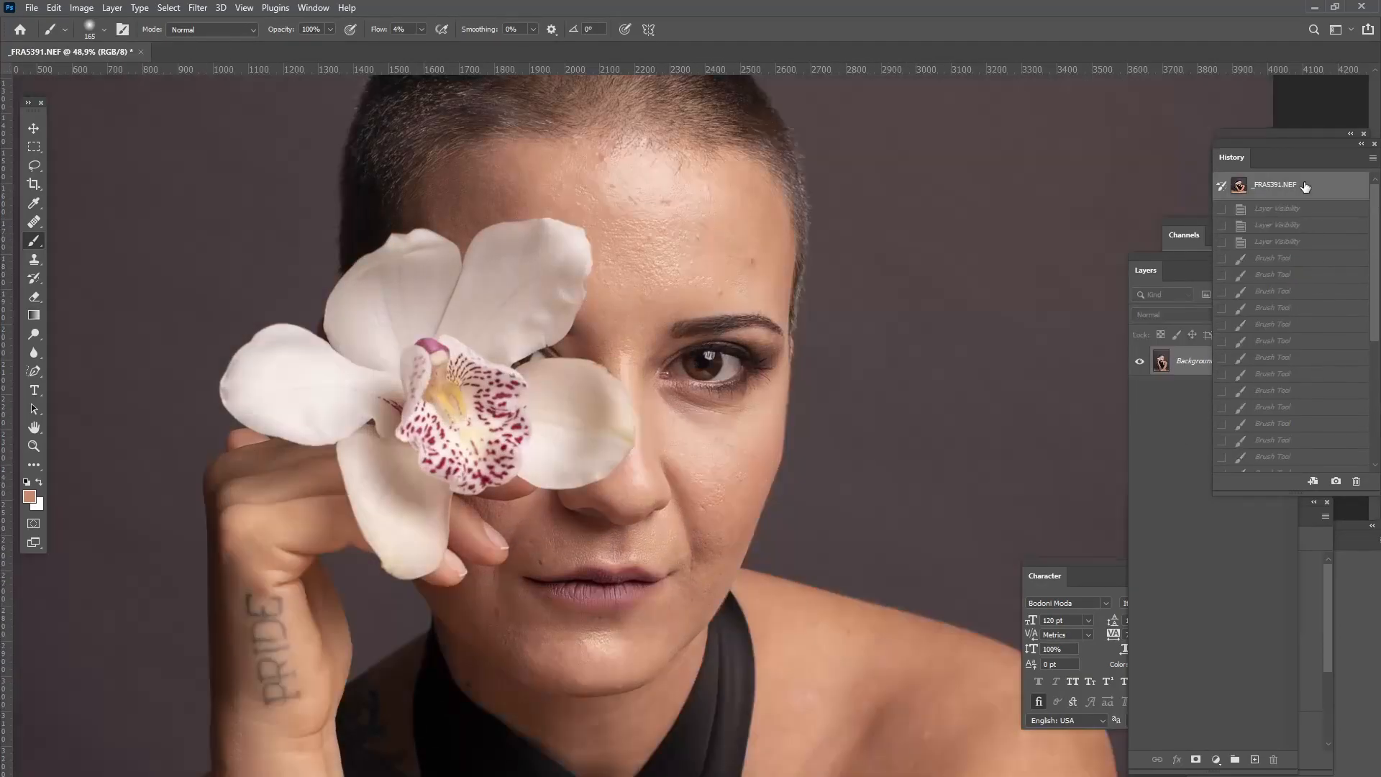
pyautogui.click(1277, 463)
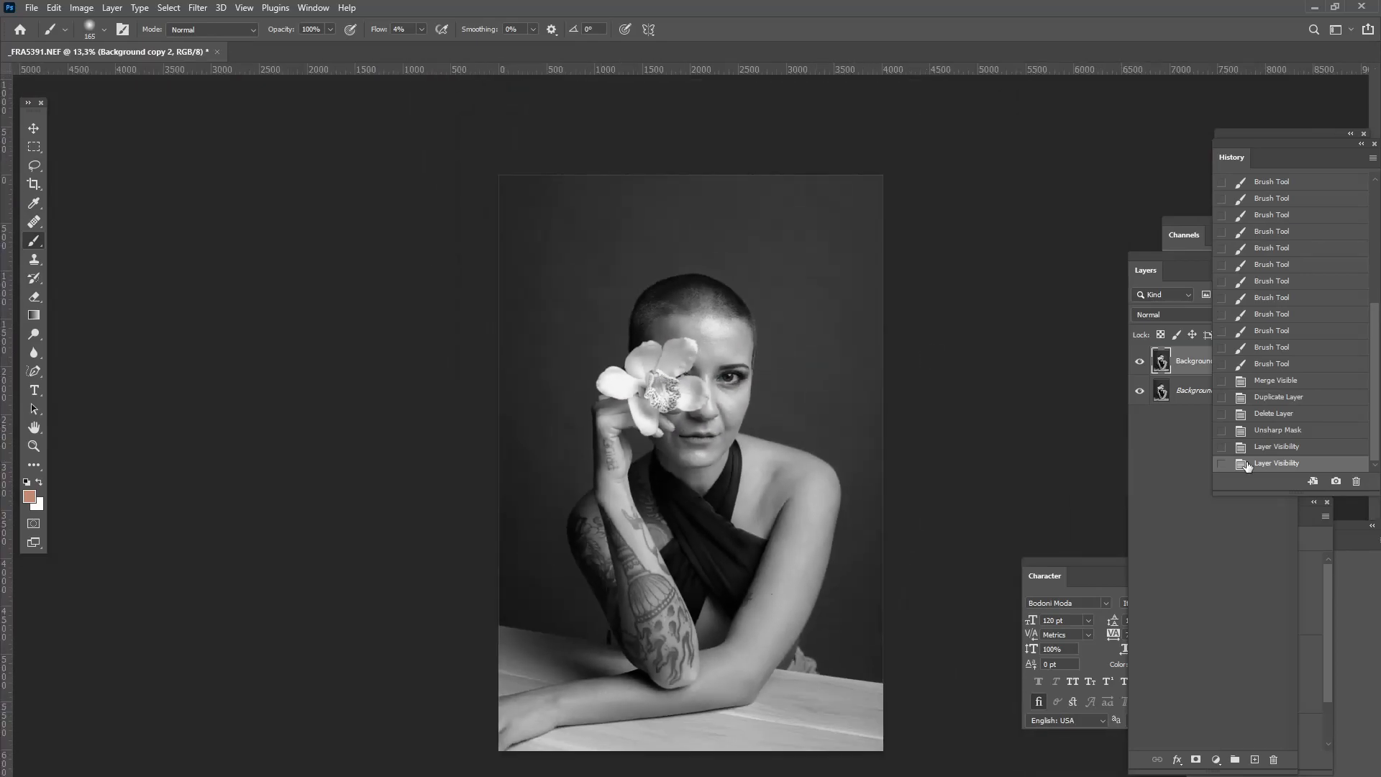